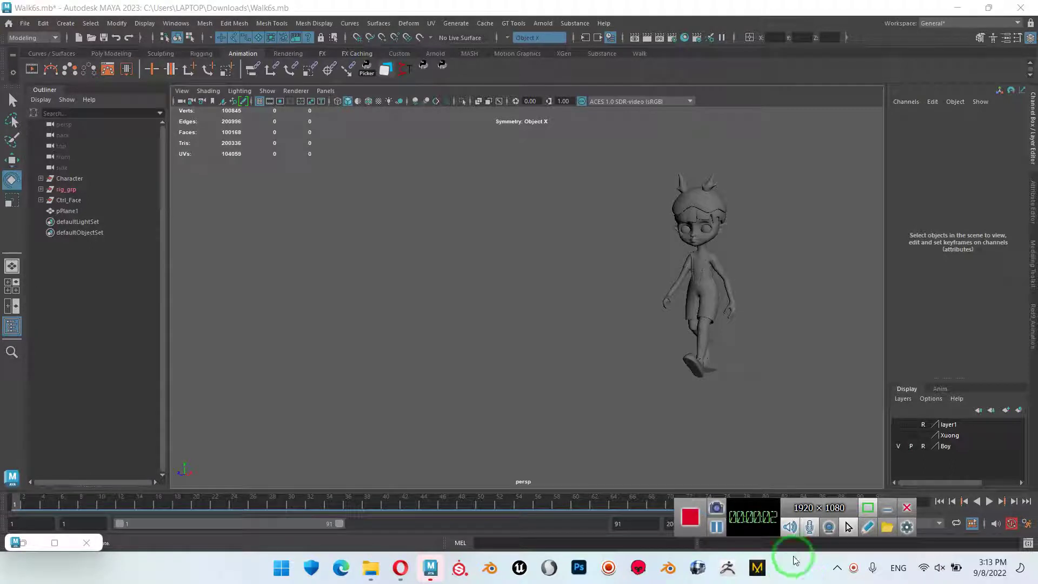
# Play the Walk6s walk cycle and stop it on frame 16
pyautogui.click(886, 508)
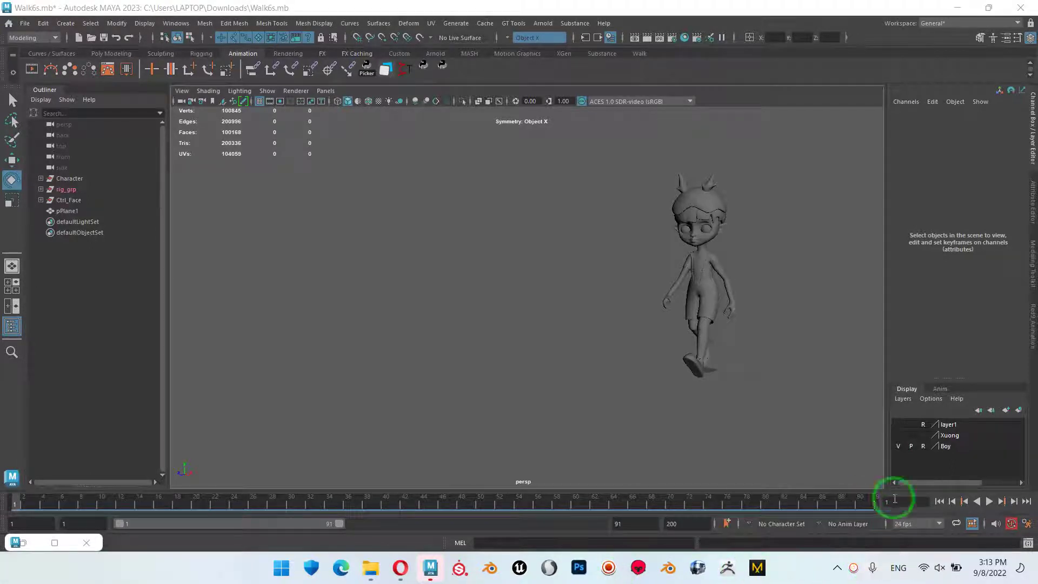
pyautogui.click(989, 502)
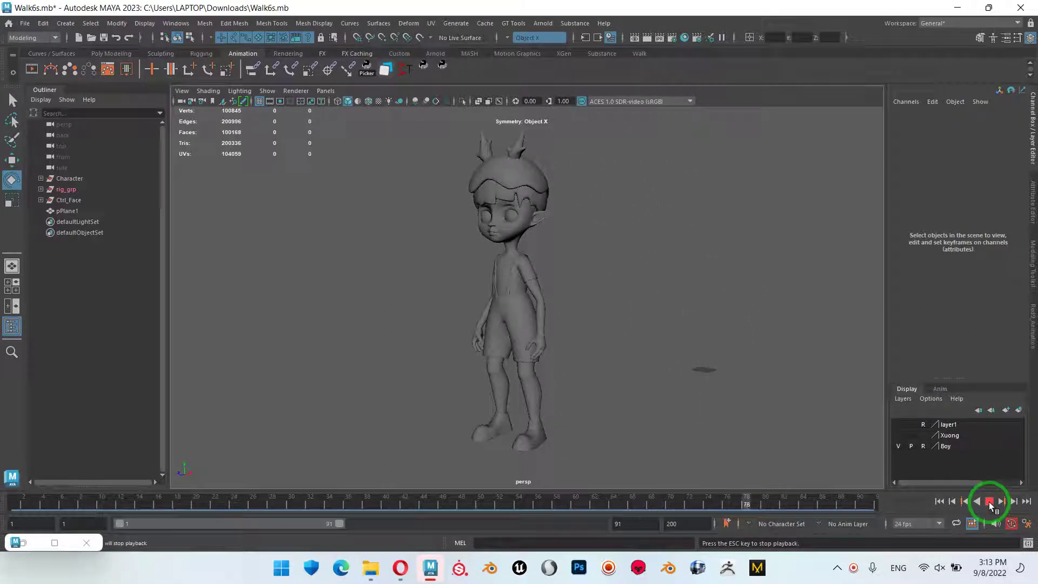
pyautogui.click(988, 502)
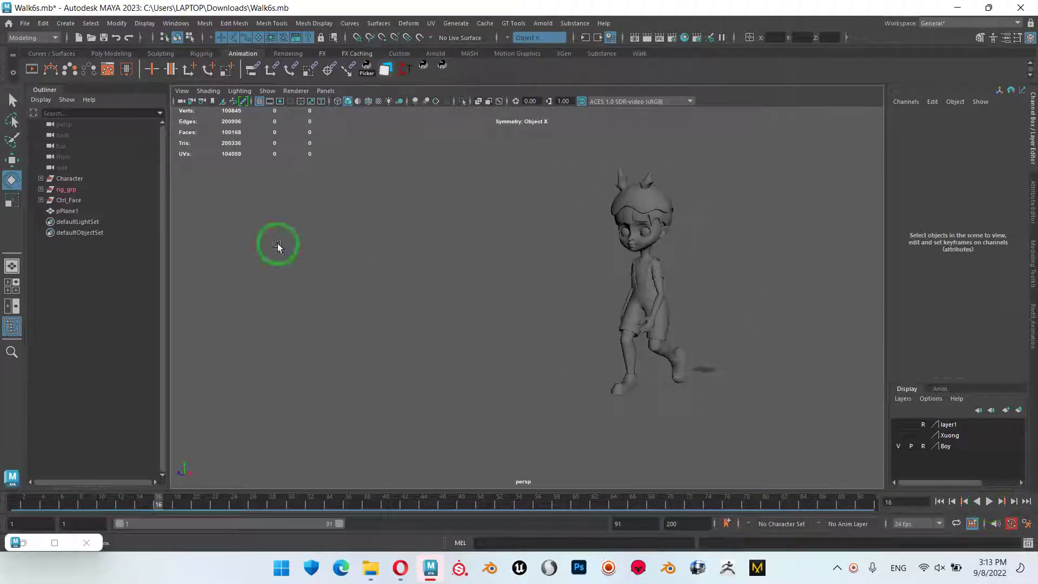
# Reload Walk6s.mb from Recent Files, choosing Don't Save for the current changes
pyautogui.click(25, 23)
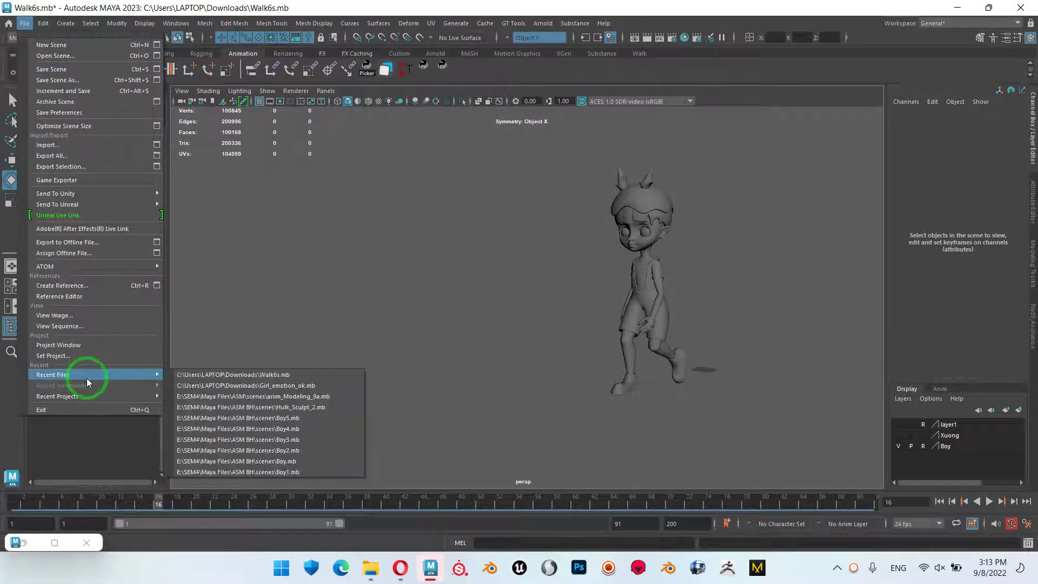
pyautogui.click(259, 377)
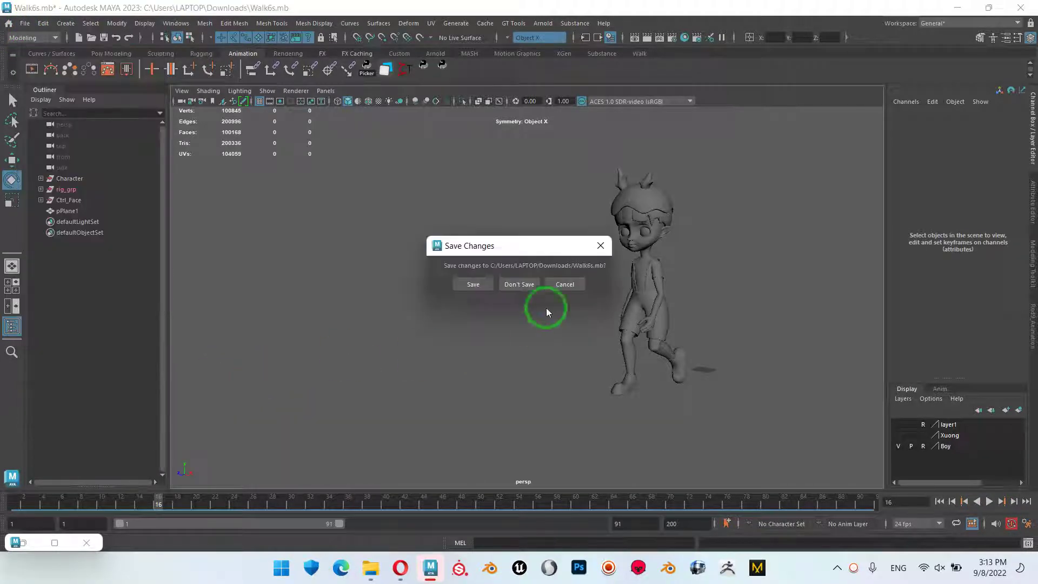
pyautogui.click(519, 283)
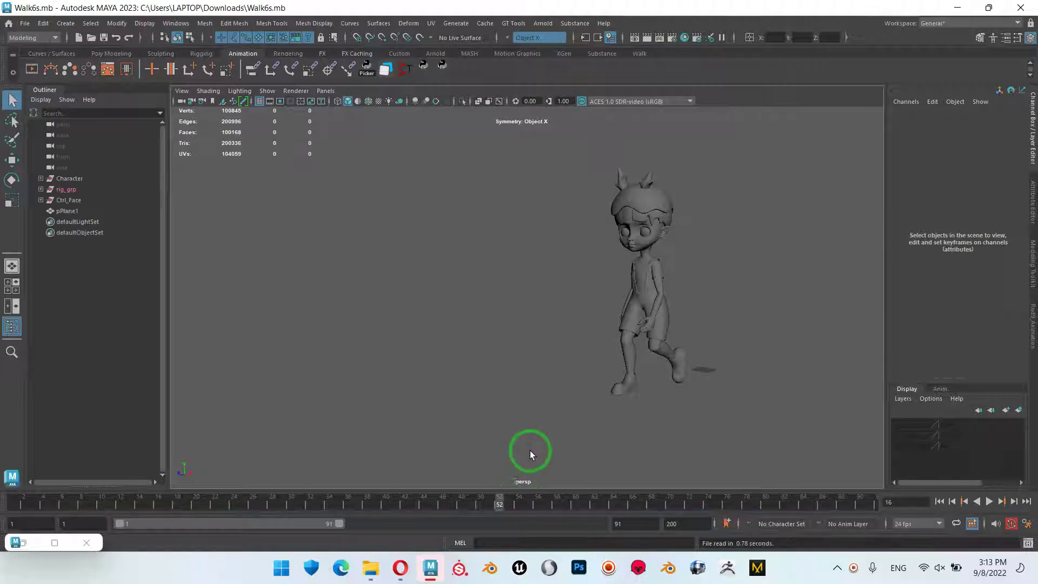
# Play the reloaded walk, stop near frame 82, orbit to face the boy, and scrub to frame 75
pyautogui.keyDown('alt'); pyautogui.moveTo(630, 403); pyautogui.dragTo(549, 382, button='right'); pyautogui.keyUp('alt')
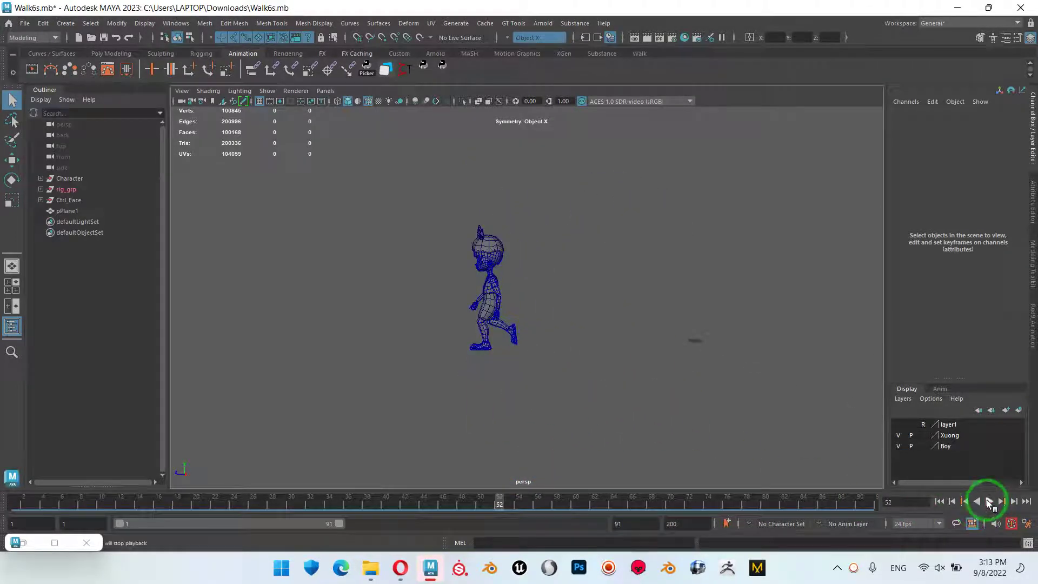
pyautogui.click(986, 500)
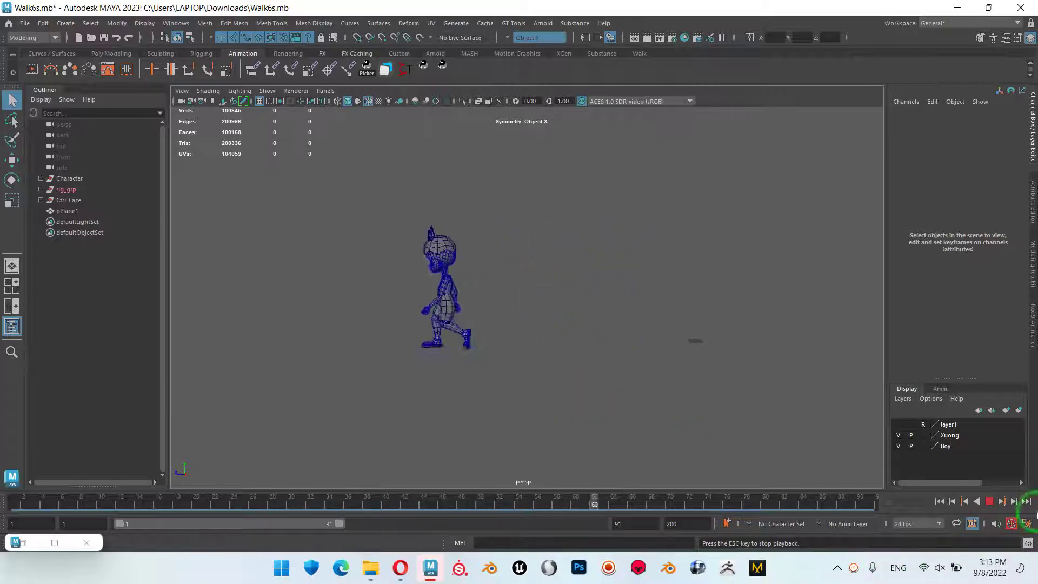
pyautogui.click(989, 501)
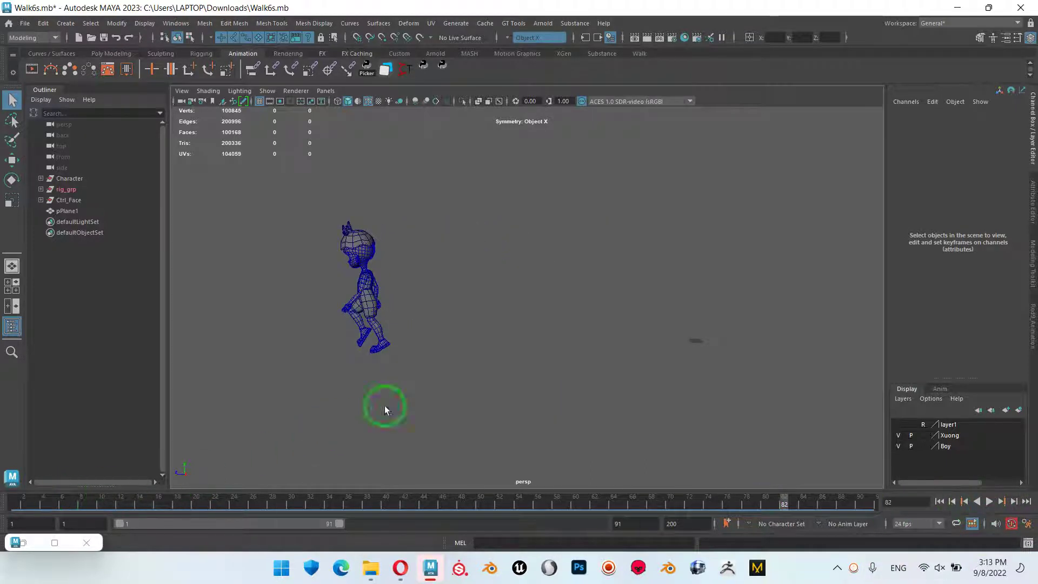
pyautogui.moveTo(385, 410)
pyautogui.keyDown('alt'); pyautogui.mouseDown()
pyautogui.moveTo(609, 389)
pyautogui.moveTo(576, 399)
pyautogui.mouseUp(); pyautogui.keyUp('alt')
pyautogui.moveTo(51, 493)
pyautogui.mouseDown()
pyautogui.moveTo(304, 498)
pyautogui.moveTo(550, 474)
pyautogui.moveTo(806, 487)
pyautogui.moveTo(741, 494)
pyautogui.moveTo(785, 501)
pyautogui.moveTo(699, 504)
pyautogui.mouseUp()
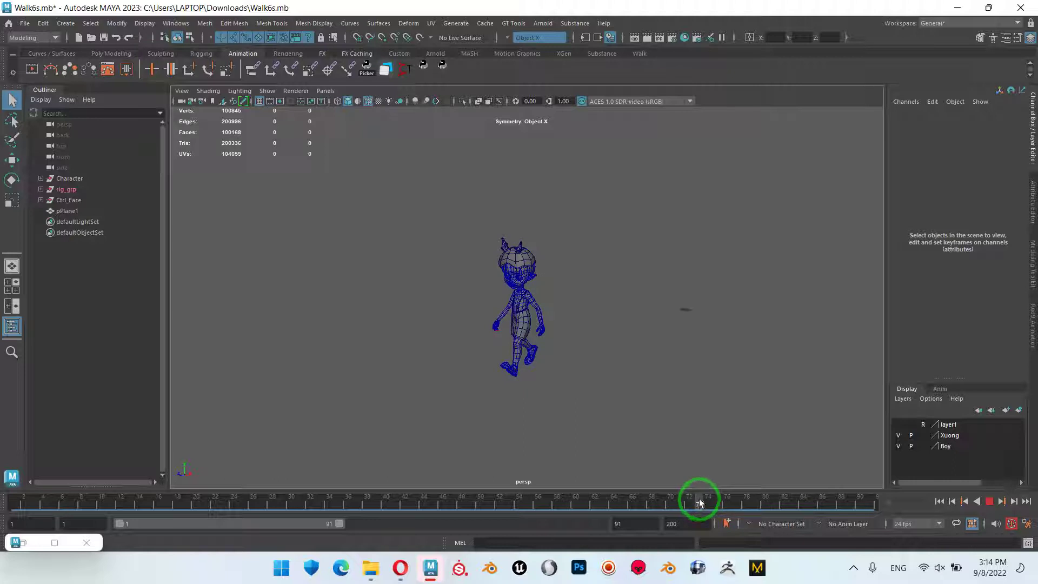
pyautogui.moveTo(699, 503); pyautogui.dragTo(716, 504)
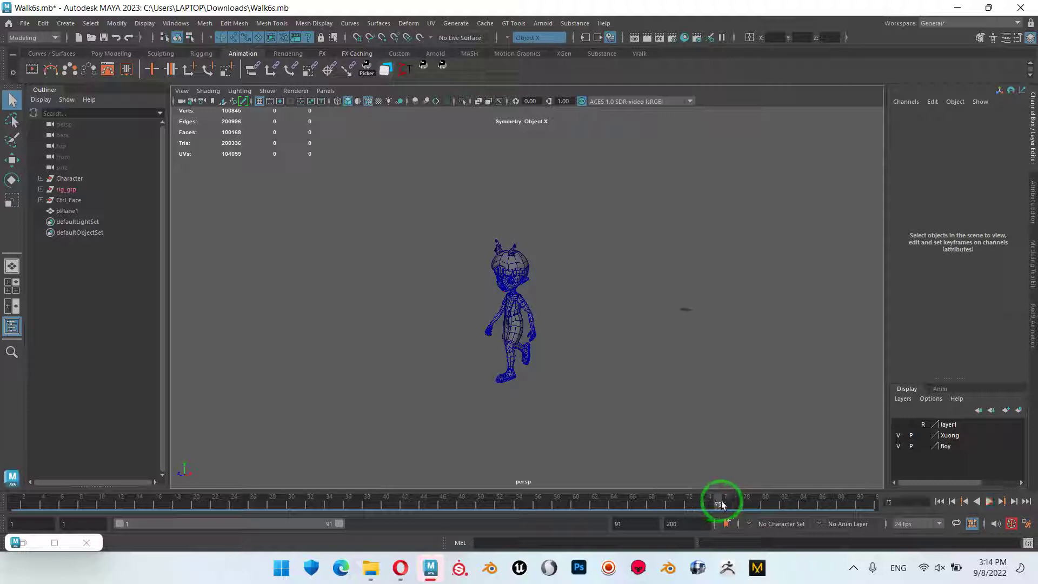
# Show NURBS Curves in the viewport, zoom to the legs, and select the main_ctrl circle
pyautogui.click(289, 88)
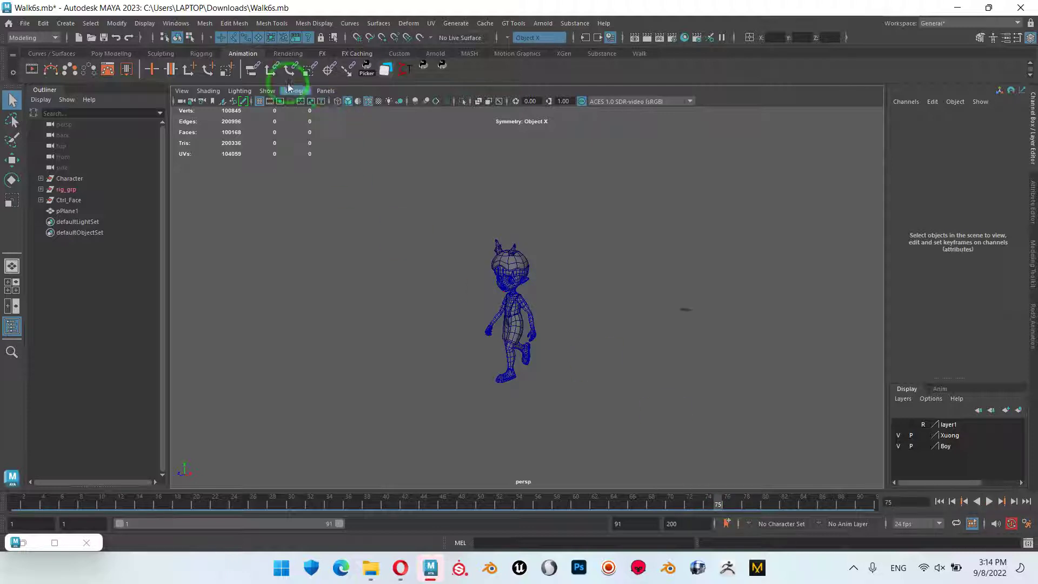
pyautogui.click(263, 91)
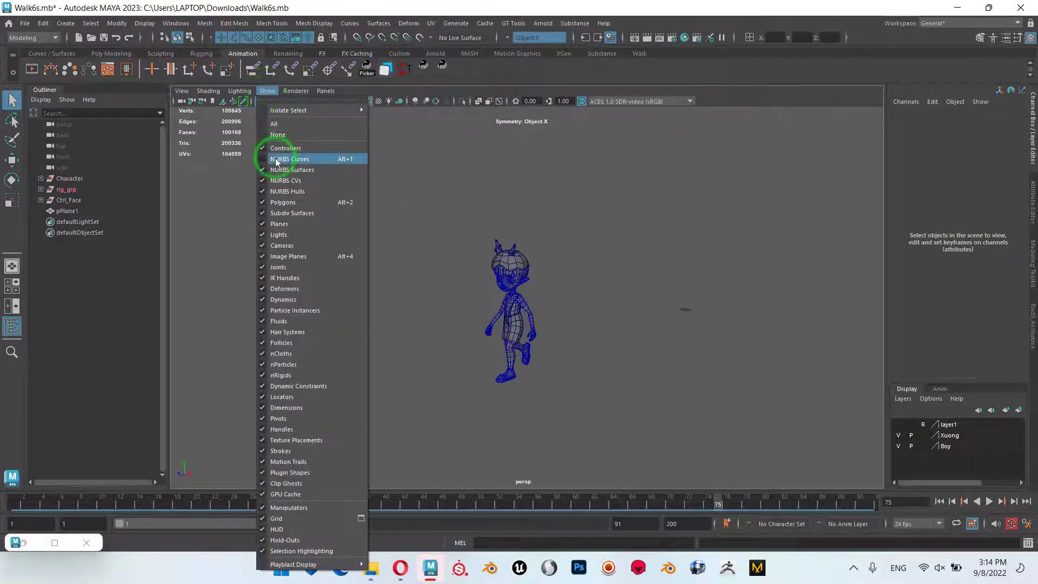
pyautogui.click(298, 174)
pyautogui.moveTo(516, 404)
pyautogui.keyDown('alt'); pyautogui.mouseDown(button='right')
pyautogui.moveTo(642, 411)
pyautogui.moveTo(644, 366)
pyautogui.moveTo(543, 408)
pyautogui.mouseUp(button='right'); pyautogui.keyUp('alt')
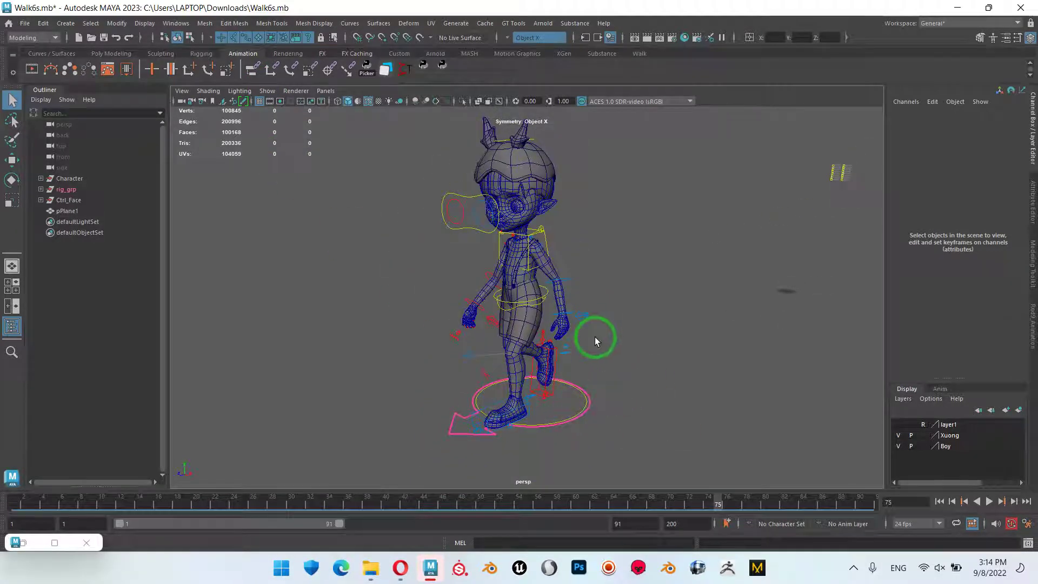
pyautogui.moveTo(549, 289)
pyautogui.keyDown('alt'); pyautogui.mouseDown(button='right')
pyautogui.moveTo(506, 379)
pyautogui.moveTo(528, 306)
pyautogui.moveTo(653, 352)
pyautogui.moveTo(652, 401)
pyautogui.mouseUp(button='right'); pyautogui.keyUp('alt')
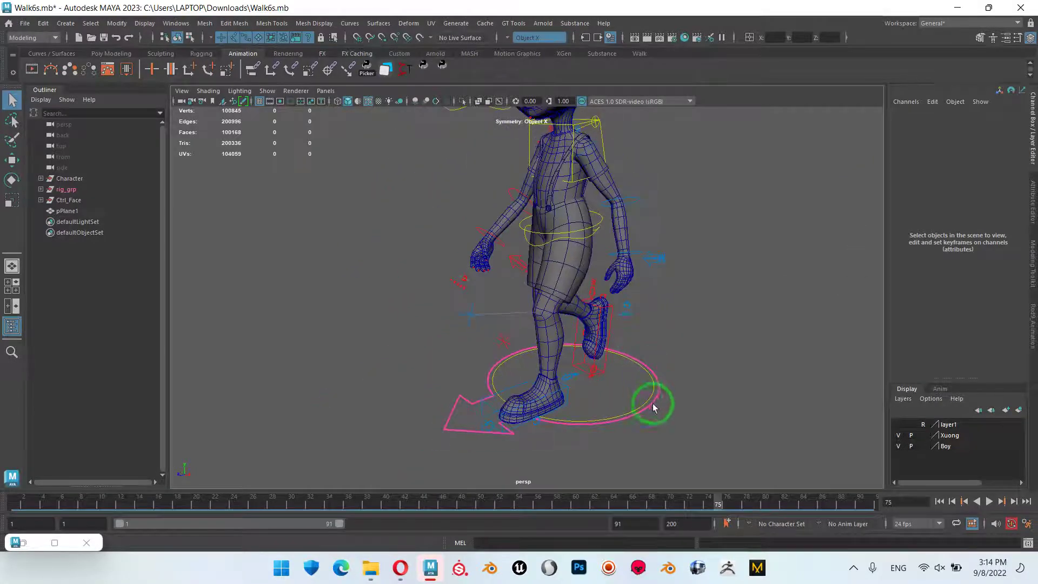
pyautogui.click(653, 407)
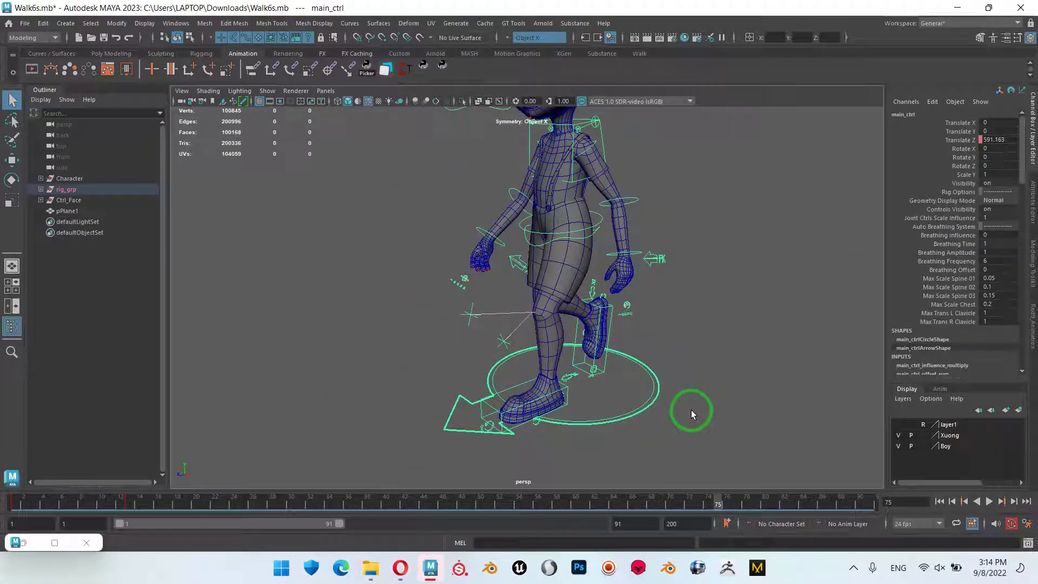
pyautogui.click(719, 508)
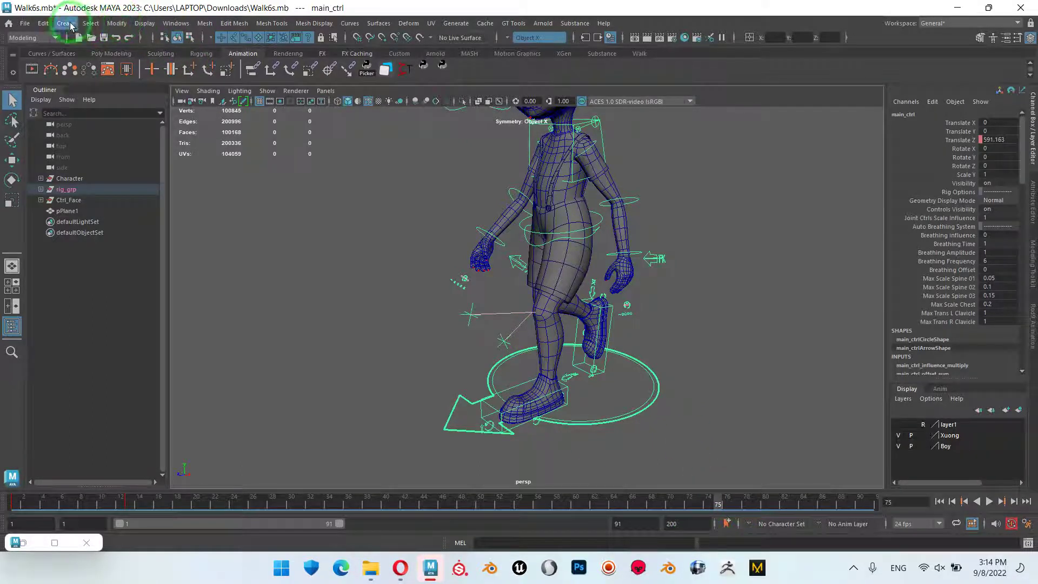
# Open the Bake Simulation options and enter an end time of 75
pyautogui.click(43, 23)
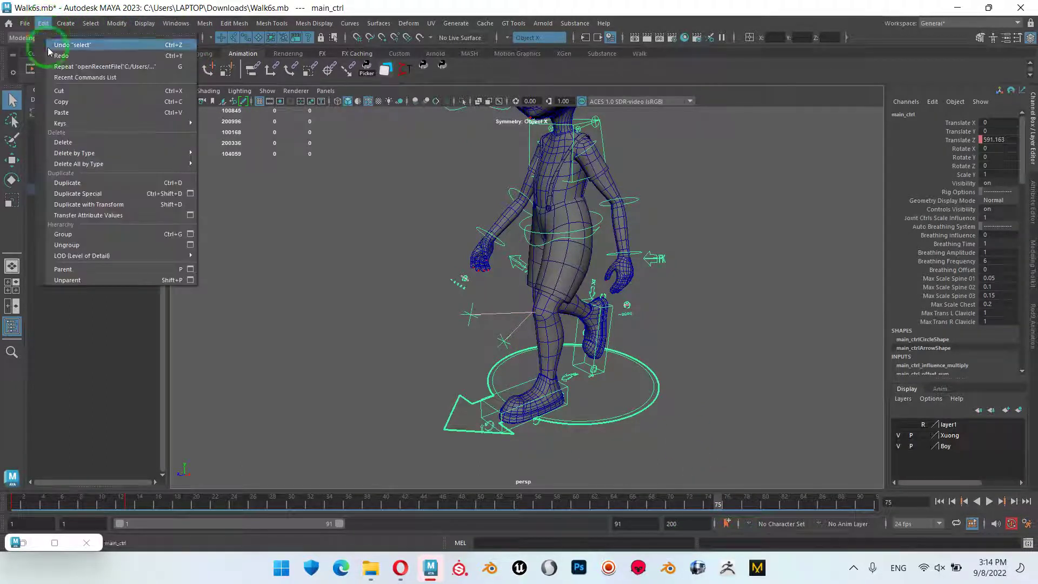
pyautogui.click(60, 123)
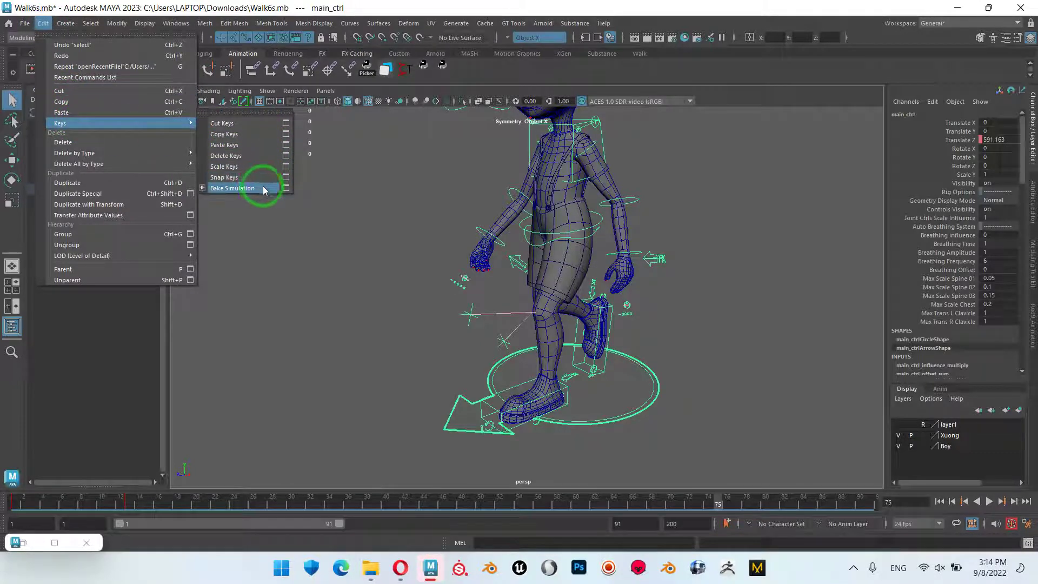
pyautogui.click(286, 188)
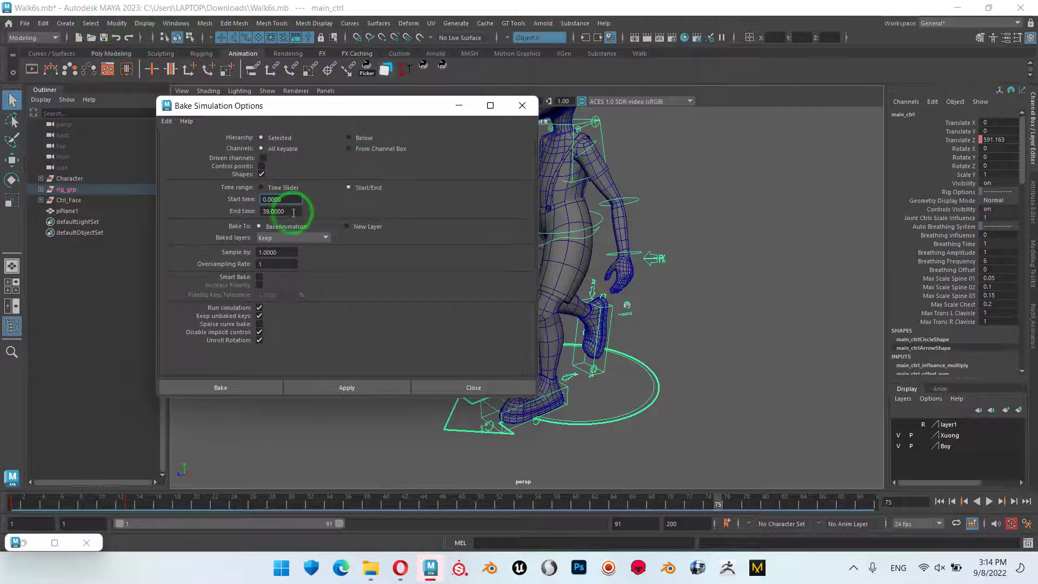
pyautogui.click(277, 211)
pyautogui.moveTo(277, 211); pyautogui.dragTo(203, 223)
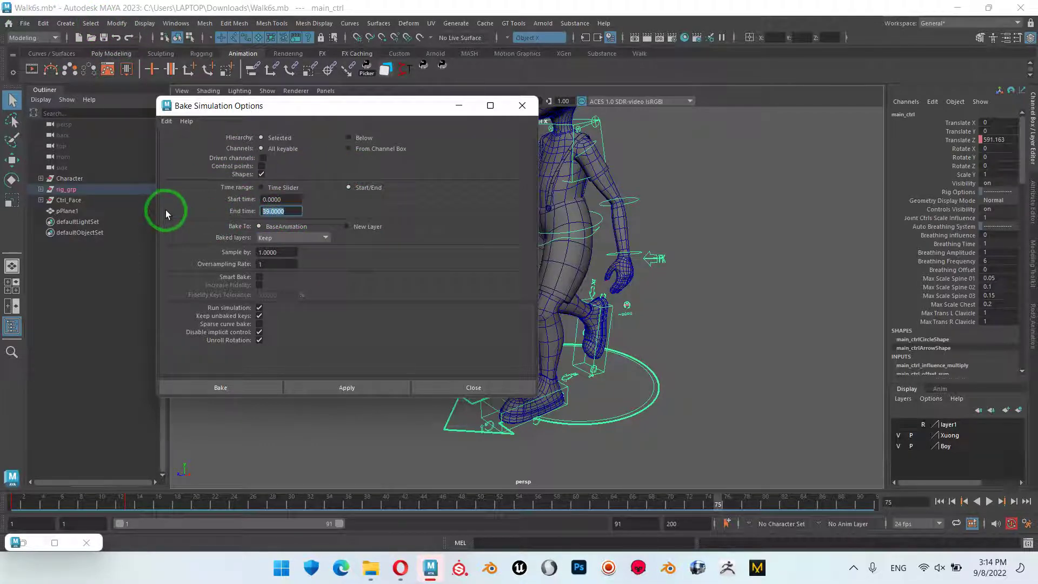
pyautogui.write('75')
pyautogui.press('Return')
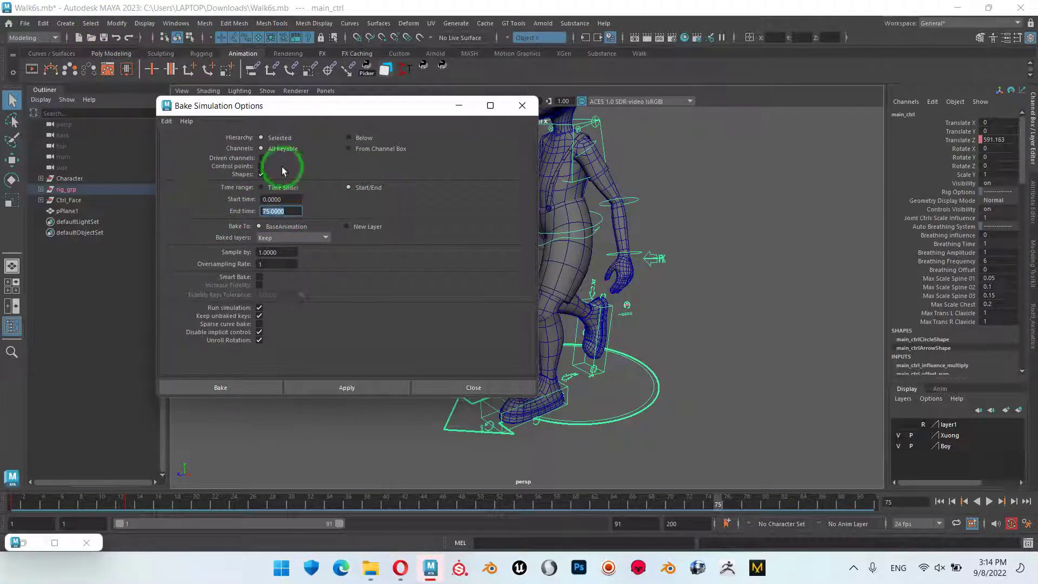
# Reset the bake settings, use a Start/End range of 0 to 75, and bake main_ctrl
pyautogui.click(166, 121)
pyautogui.click(183, 145)
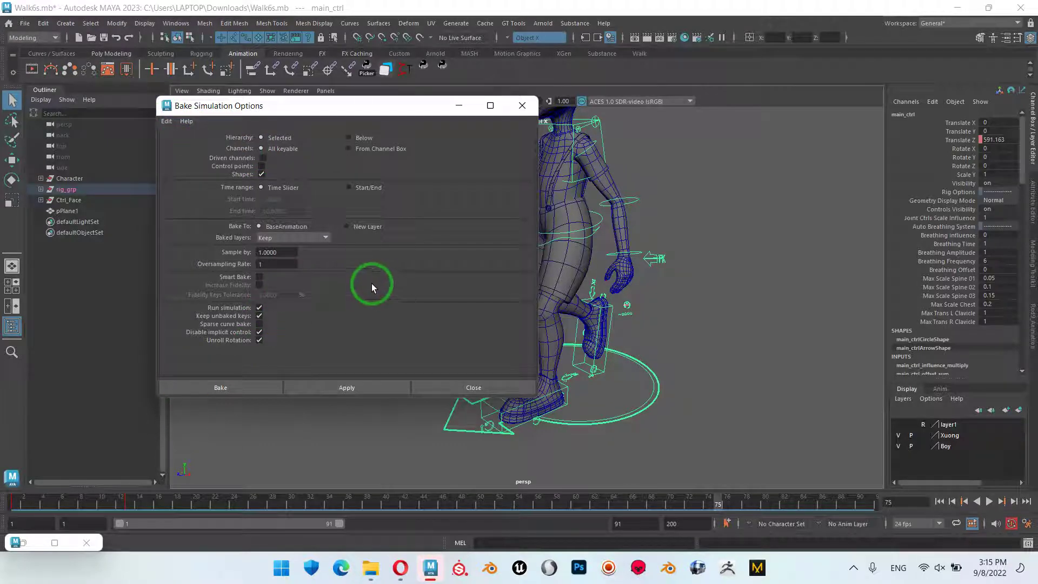
pyautogui.click(349, 187)
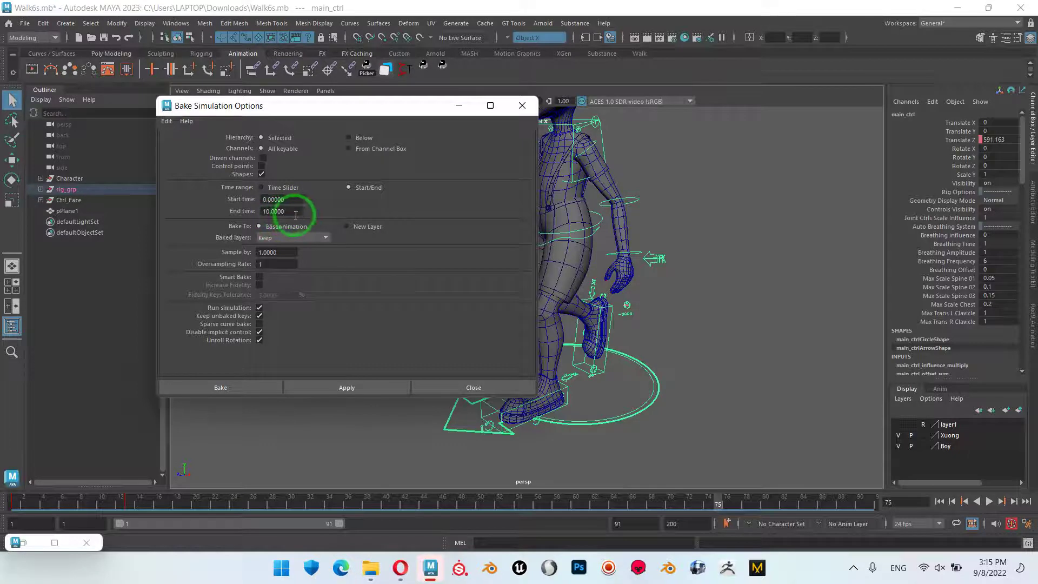
pyautogui.doubleClick(296, 214)
pyautogui.write('75.0000')
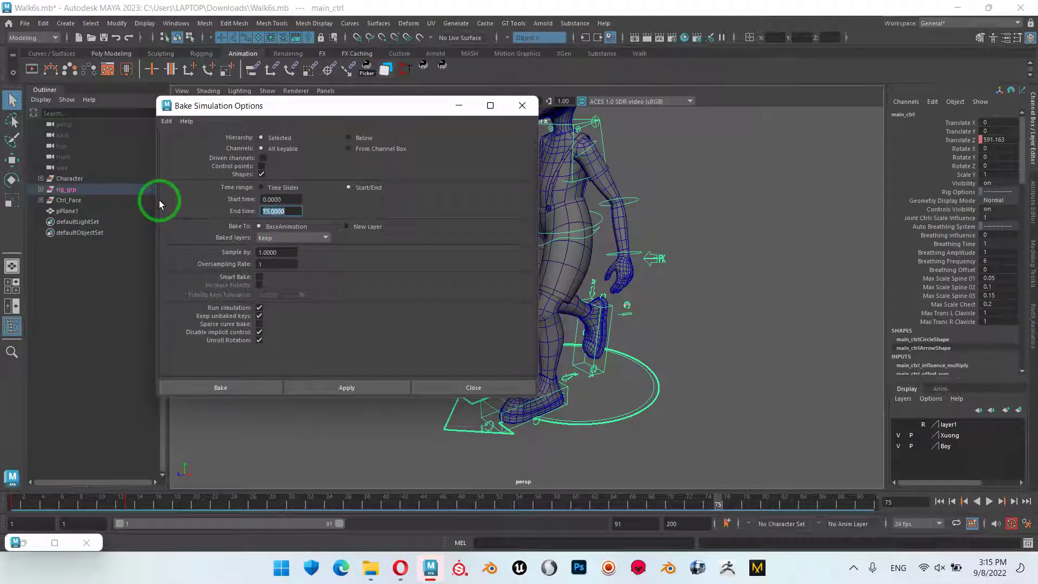
pyautogui.click(248, 390)
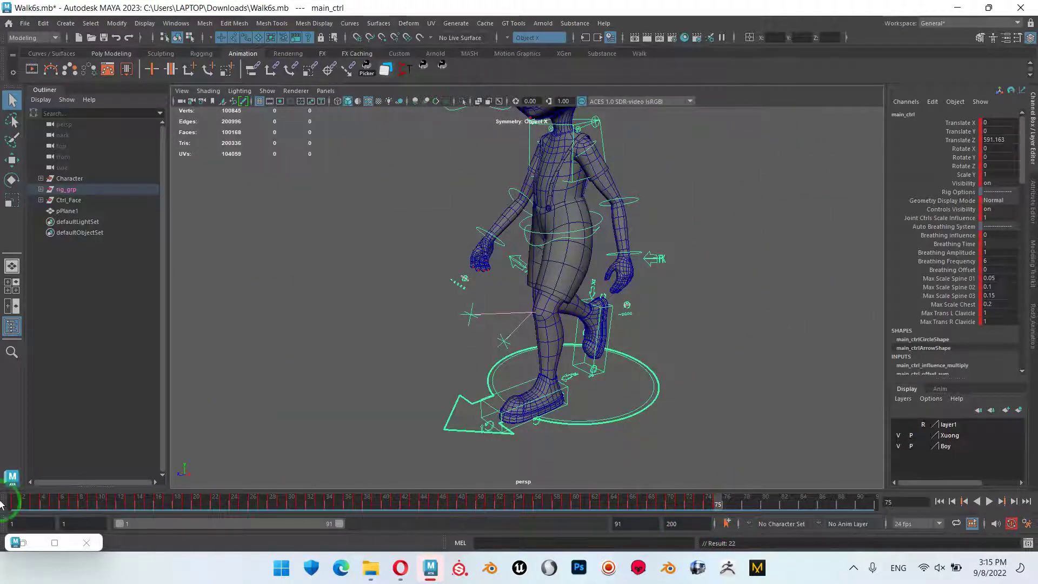
# Scrub through main_ctrl's baked forward travel to the end of the range
pyautogui.scroll(-5, 717, 354)
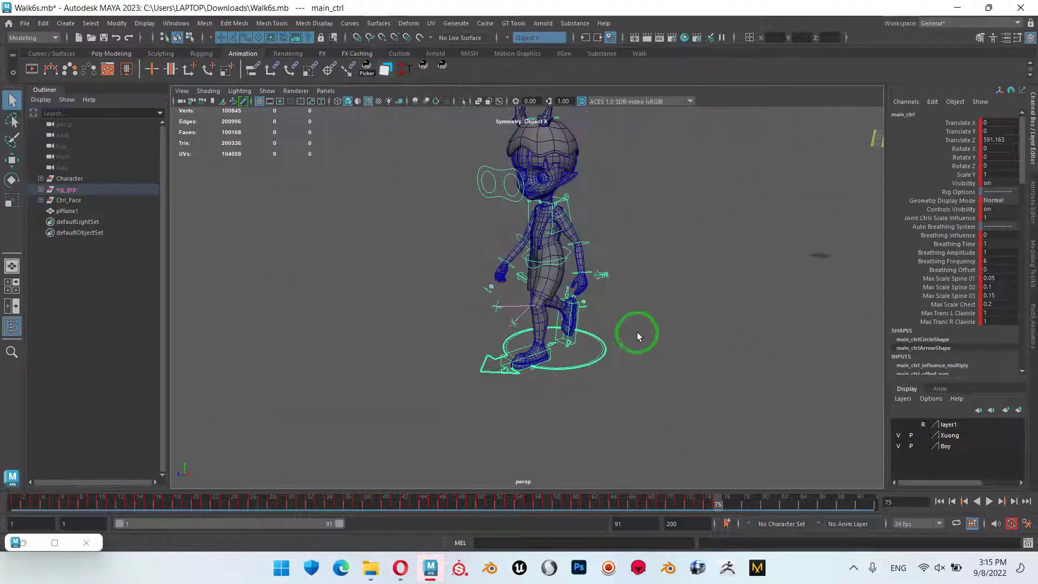
pyautogui.scroll(-5, 636, 332)
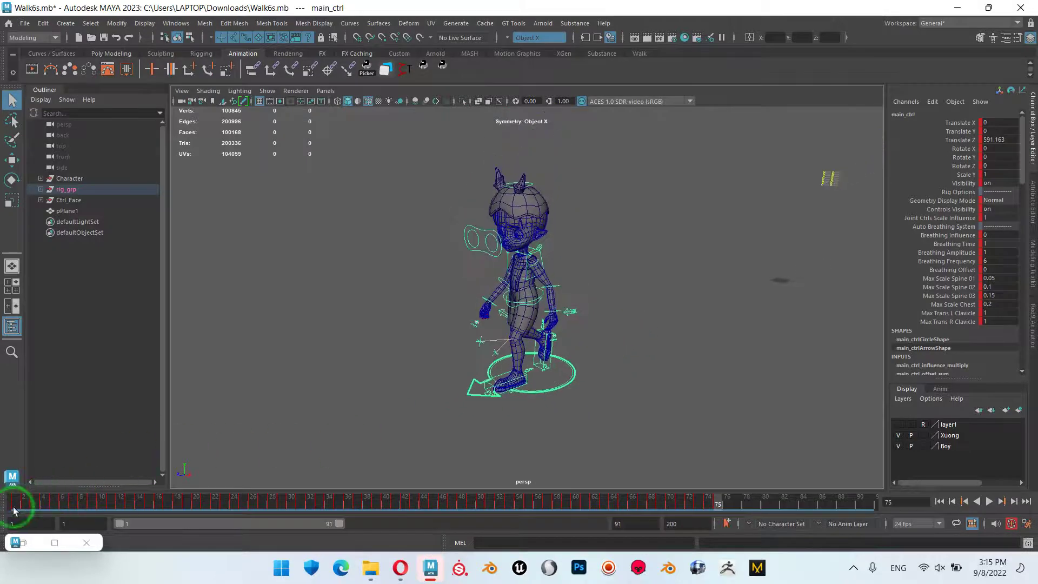
pyautogui.moveTo(13, 510)
pyautogui.mouseDown()
pyautogui.moveTo(18, 498)
pyautogui.moveTo(238, 493)
pyautogui.moveTo(973, 498)
pyautogui.moveTo(530, 502)
pyautogui.moveTo(764, 498)
pyautogui.moveTo(827, 510)
pyautogui.moveTo(1, 513)
pyautogui.moveTo(498, 491)
pyautogui.moveTo(718, 497)
pyautogui.moveTo(593, 389)
pyautogui.moveTo(621, 410)
pyautogui.moveTo(630, 403)
pyautogui.moveTo(600, 398)
pyautogui.mouseUp()
# Deselect main_ctrl and pick the head control, then zoom out to the full body
pyautogui.click(690, 309)
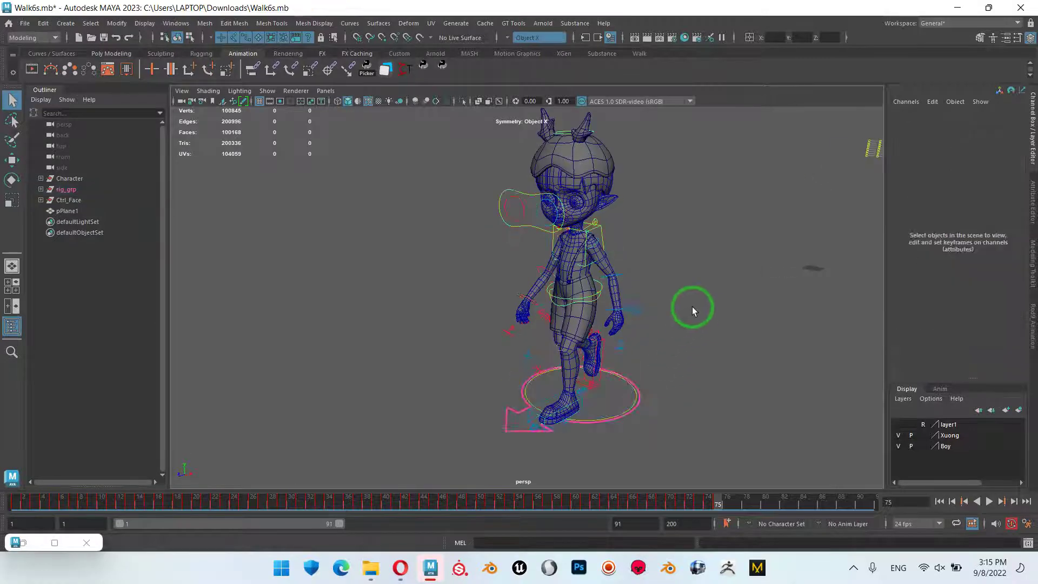
pyautogui.keyDown('alt'); pyautogui.moveTo(690, 309); pyautogui.dragTo(636, 316); pyautogui.keyUp('alt')
pyautogui.keyDown('alt'); pyautogui.moveTo(636, 316); pyautogui.dragTo(486, 201, button='right'); pyautogui.keyUp('alt')
pyautogui.click(521, 200)
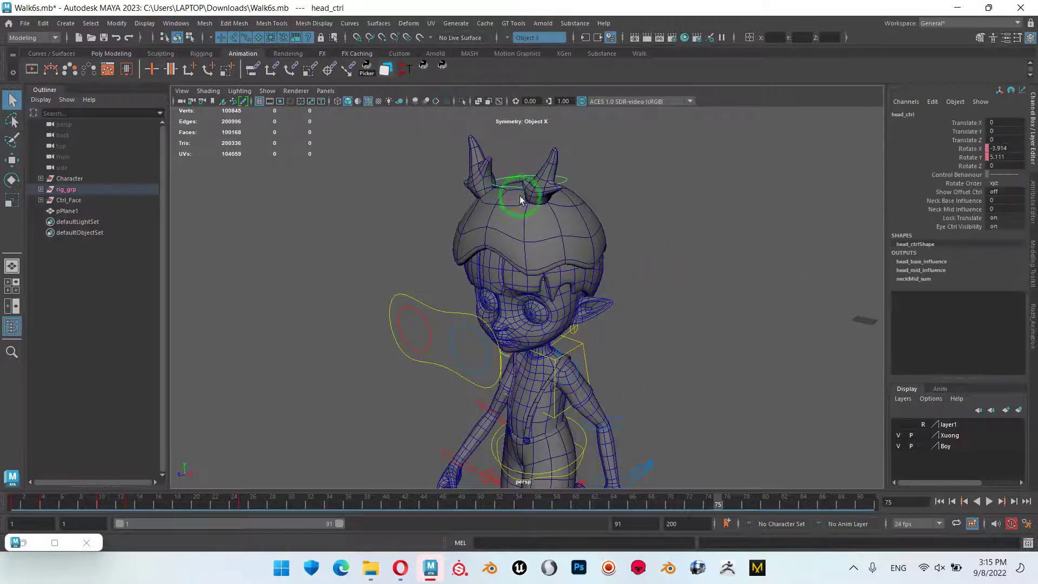
pyautogui.keyDown('alt'); pyautogui.moveTo(634, 367); pyautogui.dragTo(641, 308, button='right'); pyautogui.keyUp('alt')
# Add the chest, both shoulders, elbows, left wrist and both finger controls to the selection
pyautogui.keyDown('alt'); pyautogui.moveTo(620, 232); pyautogui.dragTo(602, 274); pyautogui.keyUp('alt')
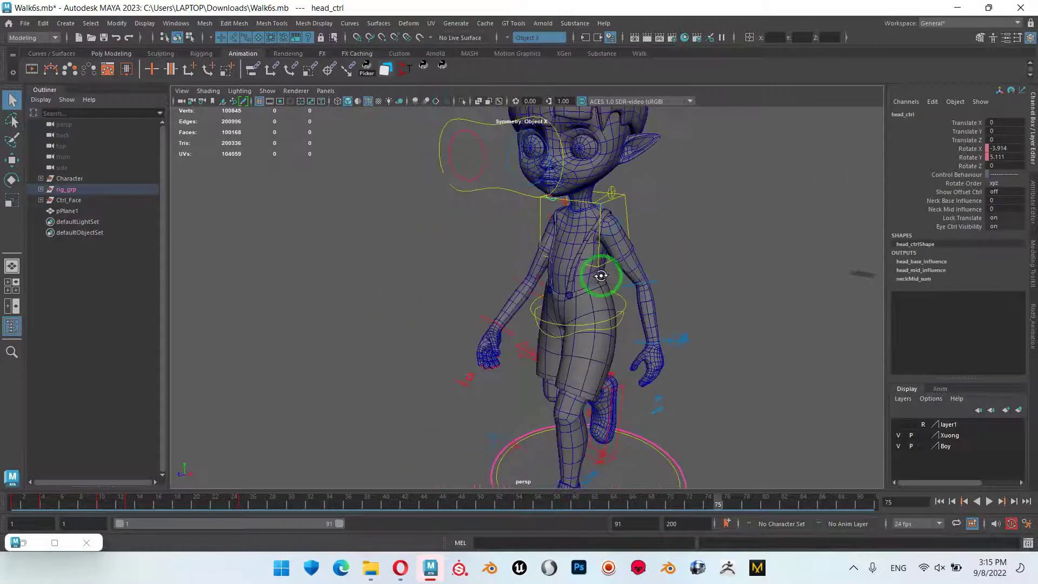
pyautogui.moveTo(602, 273)
pyautogui.keyDown('alt'); pyautogui.mouseDown(button='right')
pyautogui.moveTo(601, 253)
pyautogui.moveTo(656, 245)
pyautogui.mouseUp(button='right'); pyautogui.keyUp('alt')
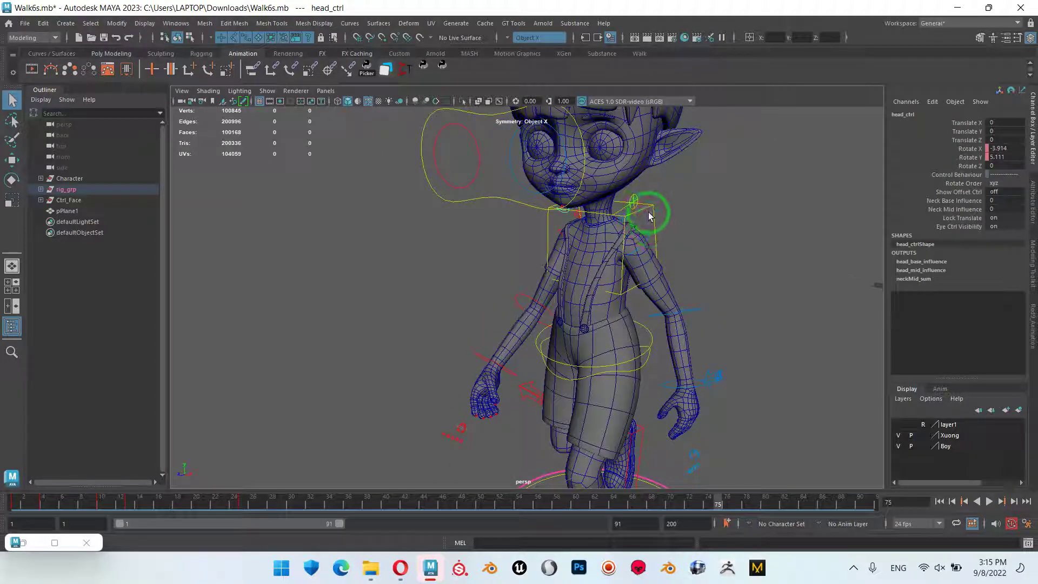
pyautogui.click(655, 227)
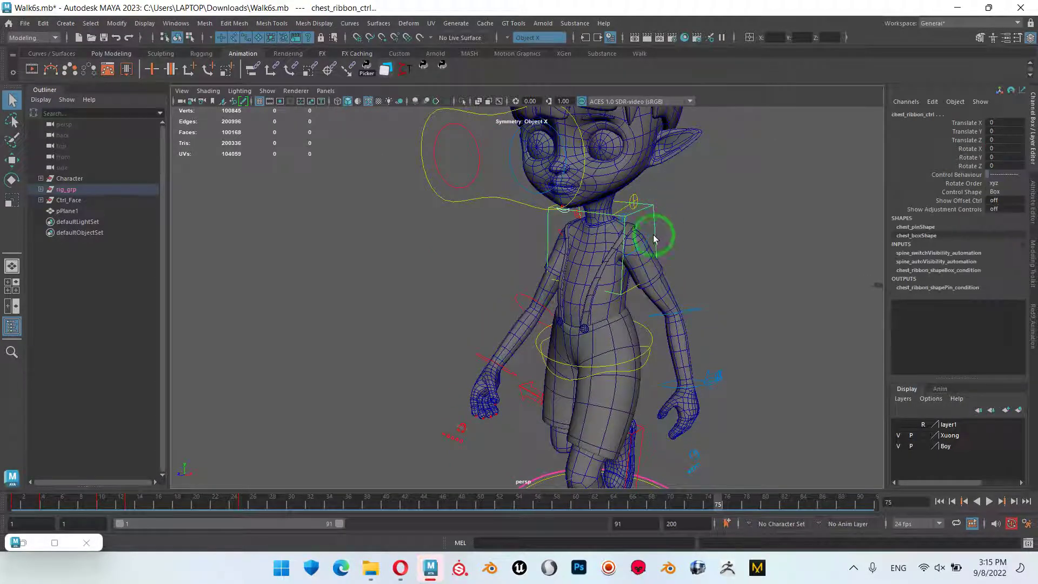
pyautogui.click(649, 237)
pyautogui.click(687, 309)
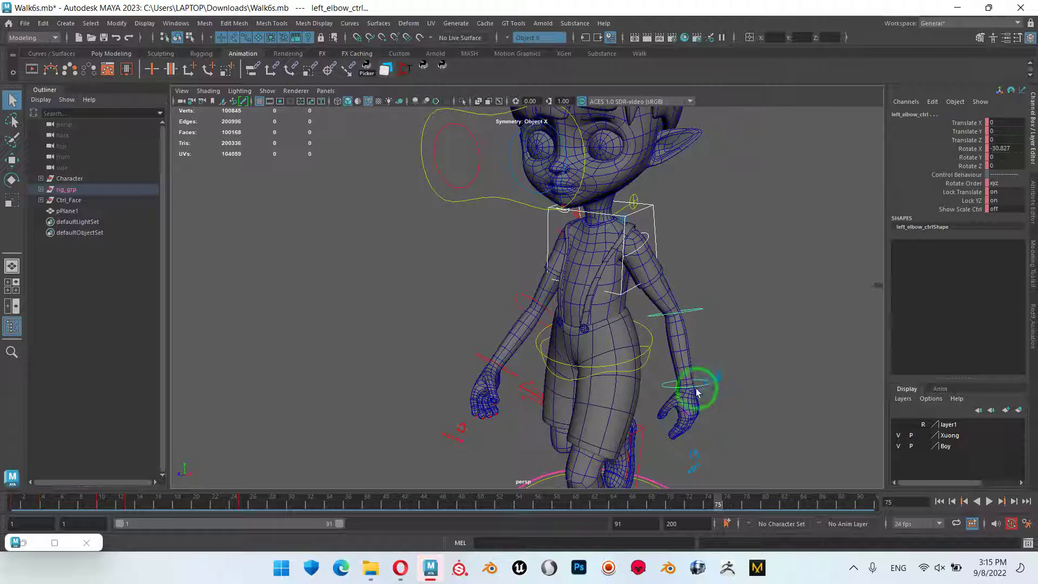
pyautogui.click(696, 389)
pyautogui.click(694, 461)
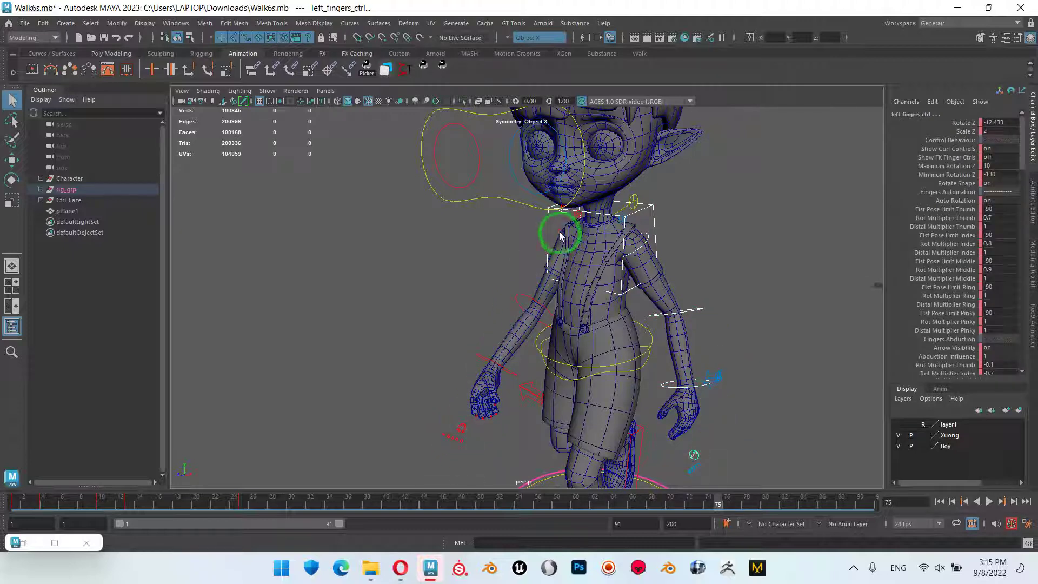
pyautogui.click(560, 236)
pyautogui.click(518, 296)
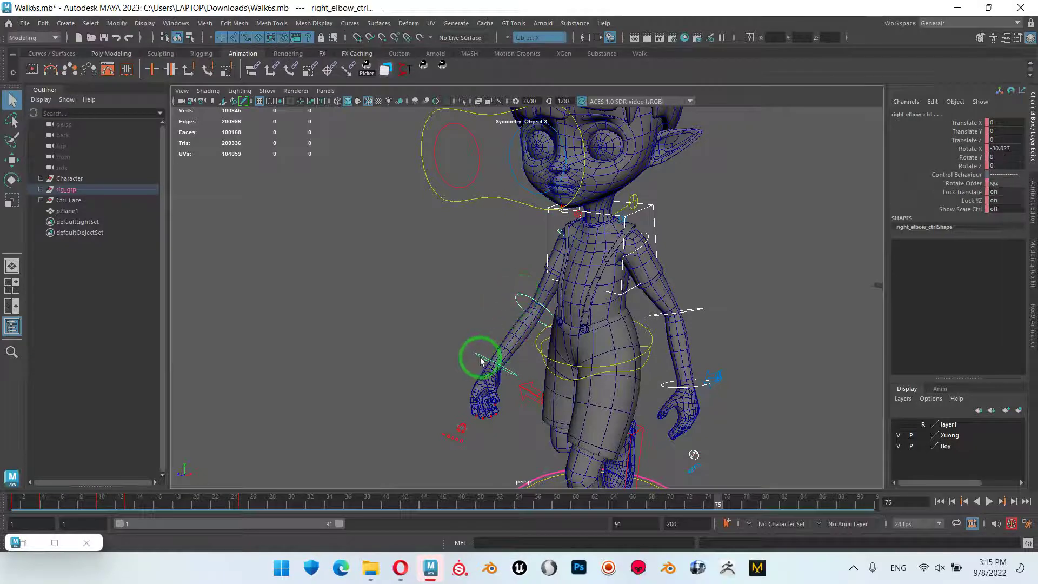
pyautogui.click(462, 427)
# Add the pelvis, both foot controls and both toe-roll controls to the selection
pyautogui.keyDown('alt'); pyautogui.moveTo(575, 398); pyautogui.dragTo(608, 190, button='middle'); pyautogui.keyUp('alt')
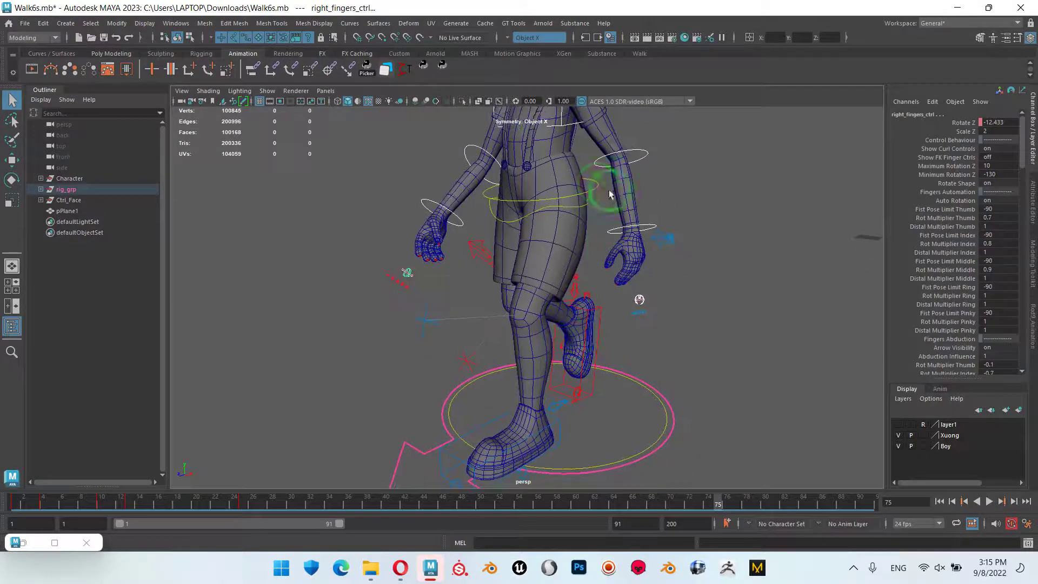
pyautogui.click(596, 184)
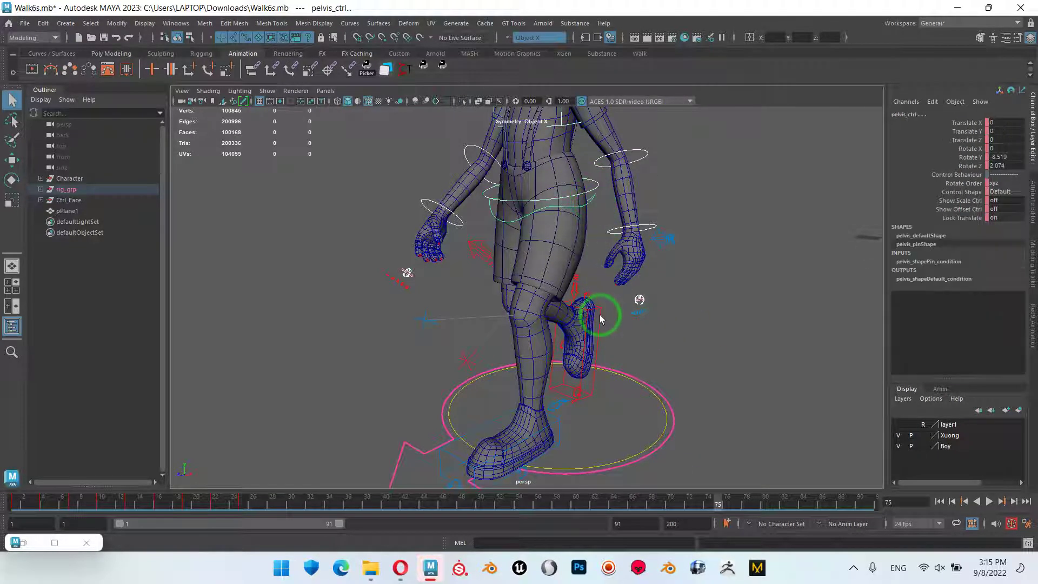
pyautogui.click(599, 318)
pyautogui.click(456, 459)
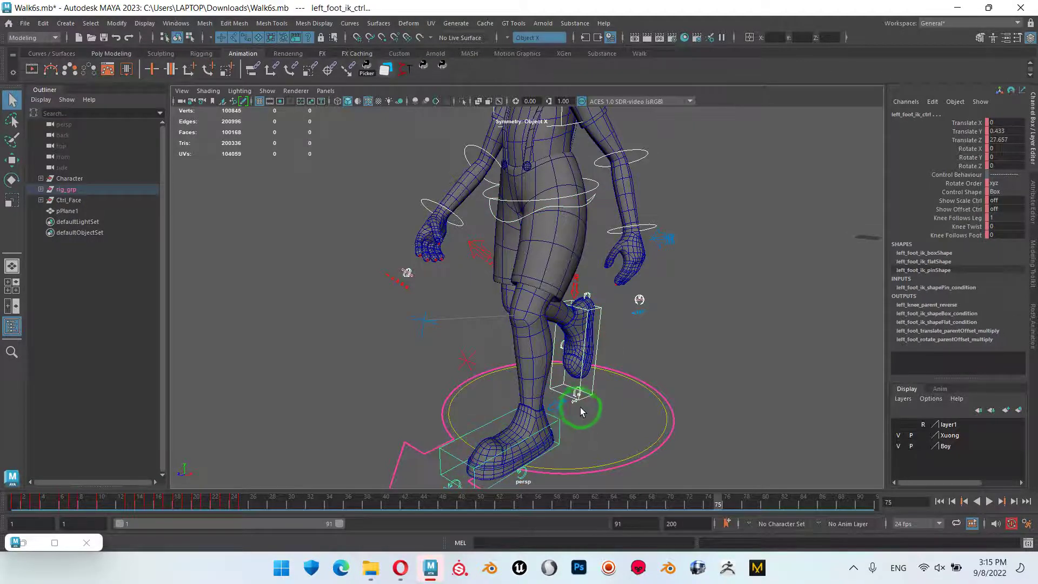
pyautogui.keyDown('alt'); pyautogui.moveTo(579, 413); pyautogui.dragTo(587, 347, button='middle'); pyautogui.keyUp('alt')
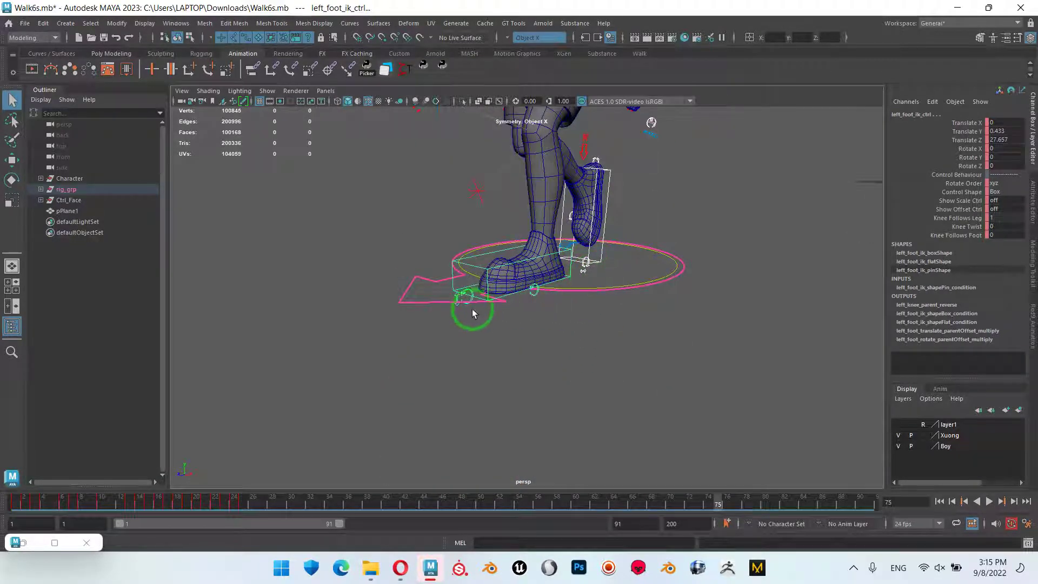
pyautogui.click(469, 292)
pyautogui.keyDown('alt'); pyautogui.moveTo(589, 308); pyautogui.dragTo(561, 319); pyautogui.keyUp('alt')
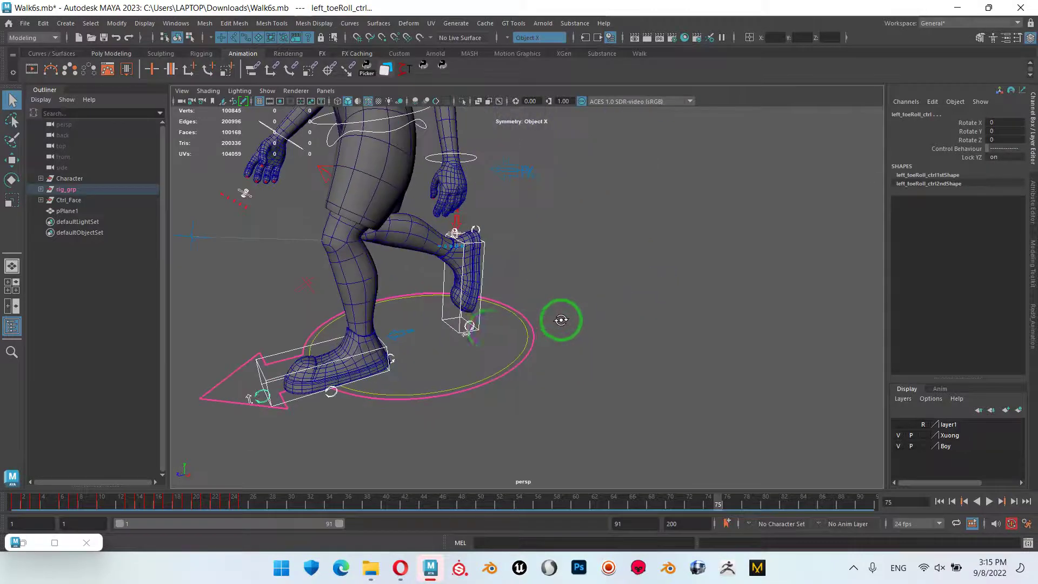
pyautogui.keyDown('shift'); pyautogui.rightClick(434, 352); pyautogui.keyUp('shift')
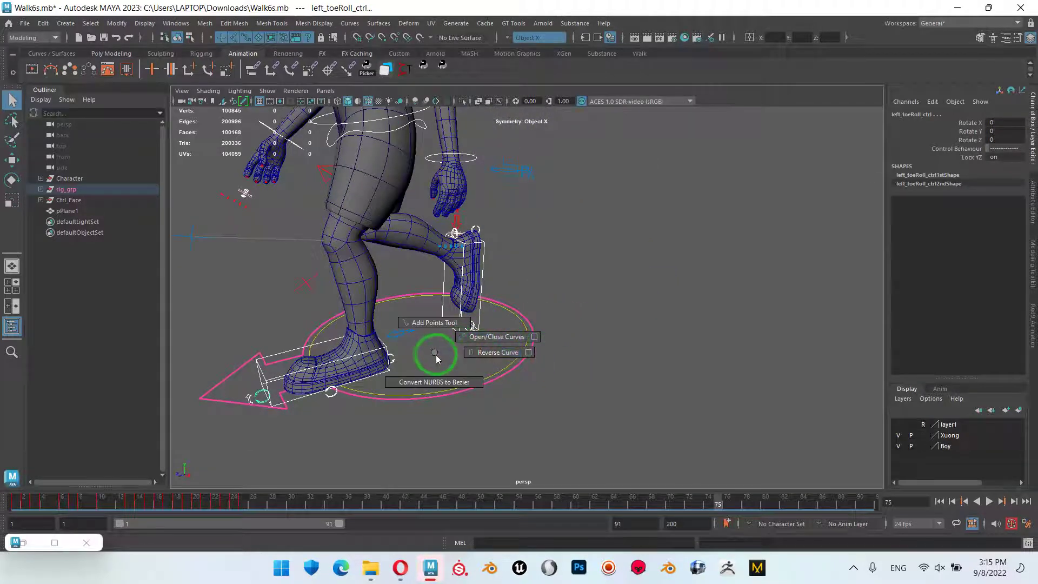
pyautogui.keyDown('alt'); pyautogui.moveTo(429, 354); pyautogui.dragTo(533, 371, button='right'); pyautogui.keyUp('alt')
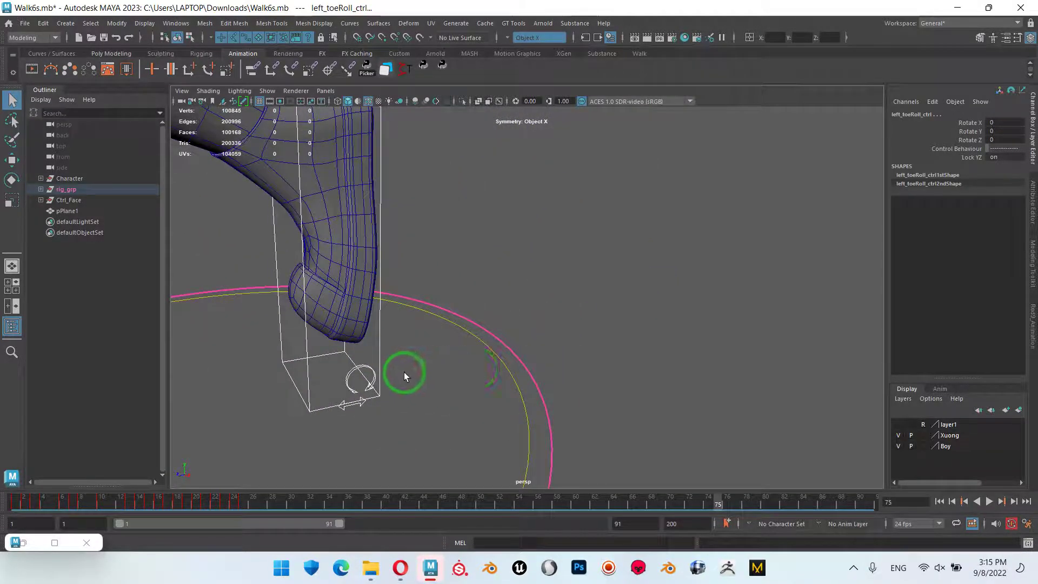
pyautogui.click(371, 369)
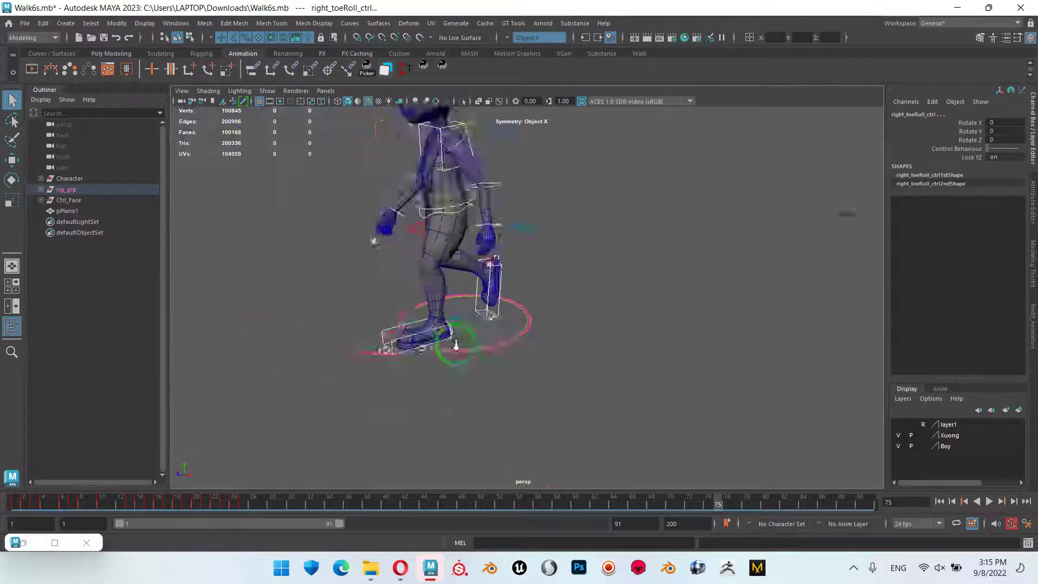
pyautogui.keyDown('alt'); pyautogui.moveTo(670, 376); pyautogui.dragTo(556, 369, button='right'); pyautogui.keyUp('alt')
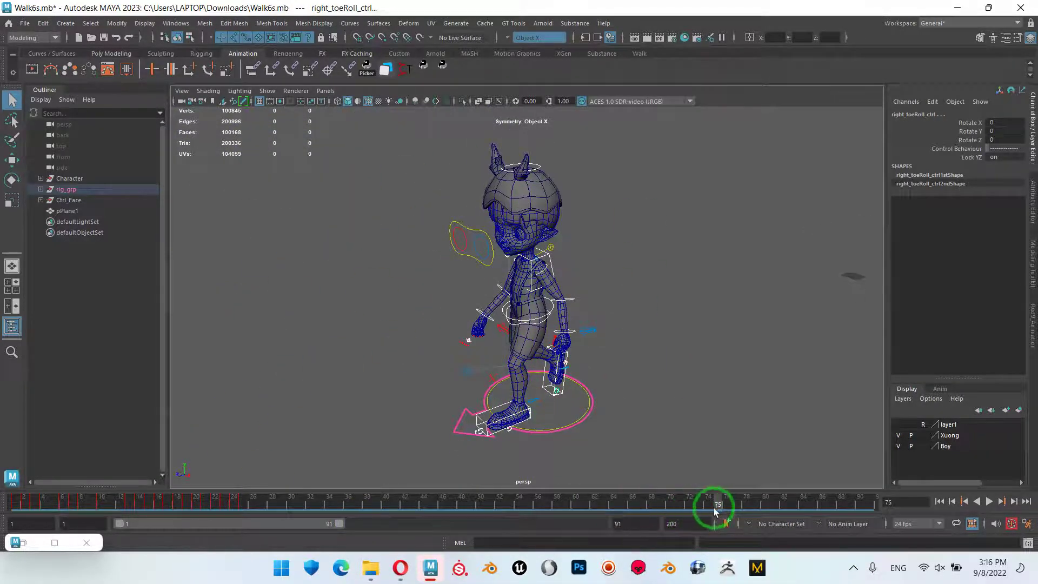
# Bake the selected controls with Edit > Keys > Bake Simulation and replay the walk
pyautogui.moveTo(714, 511); pyautogui.dragTo(730, 512)
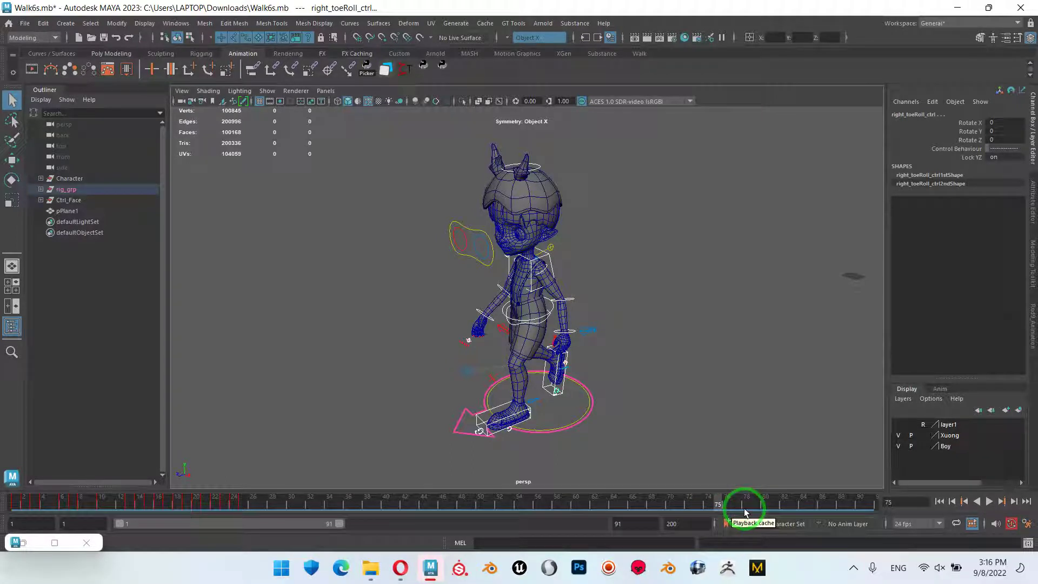
pyautogui.click(286, 4)
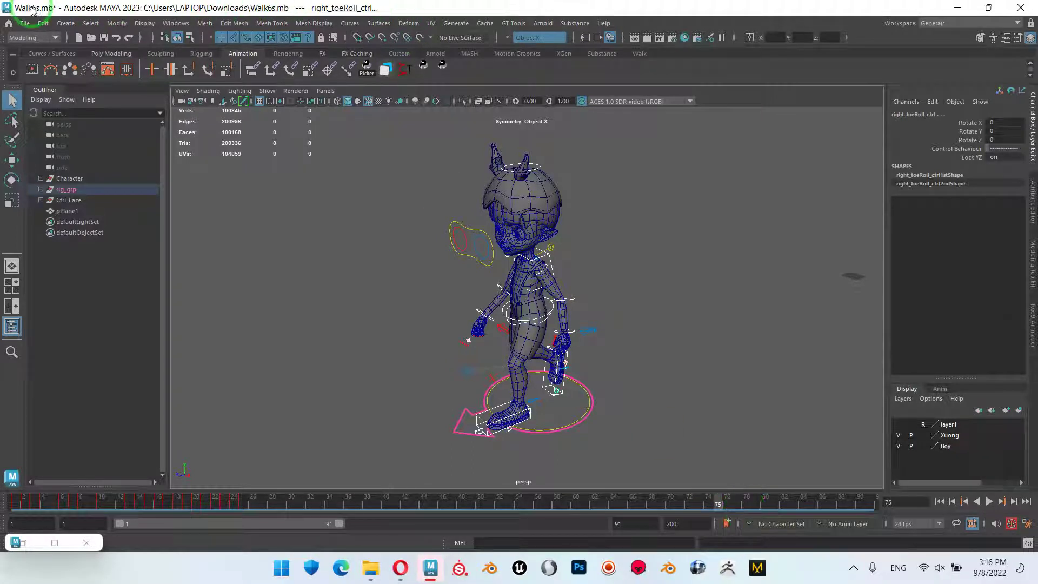
pyautogui.click(43, 23)
pyautogui.moveTo(60, 122)
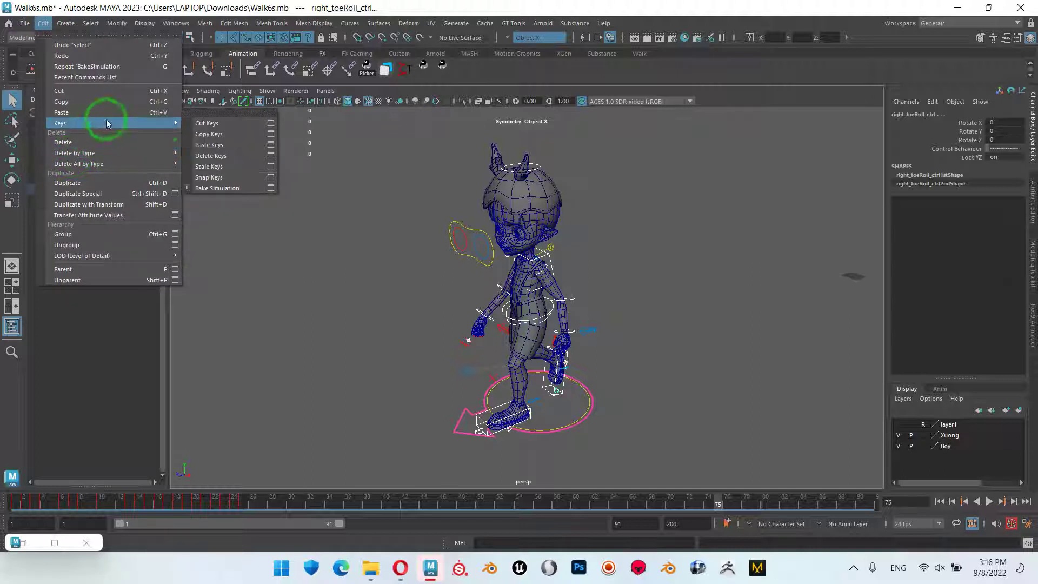
pyautogui.click(231, 189)
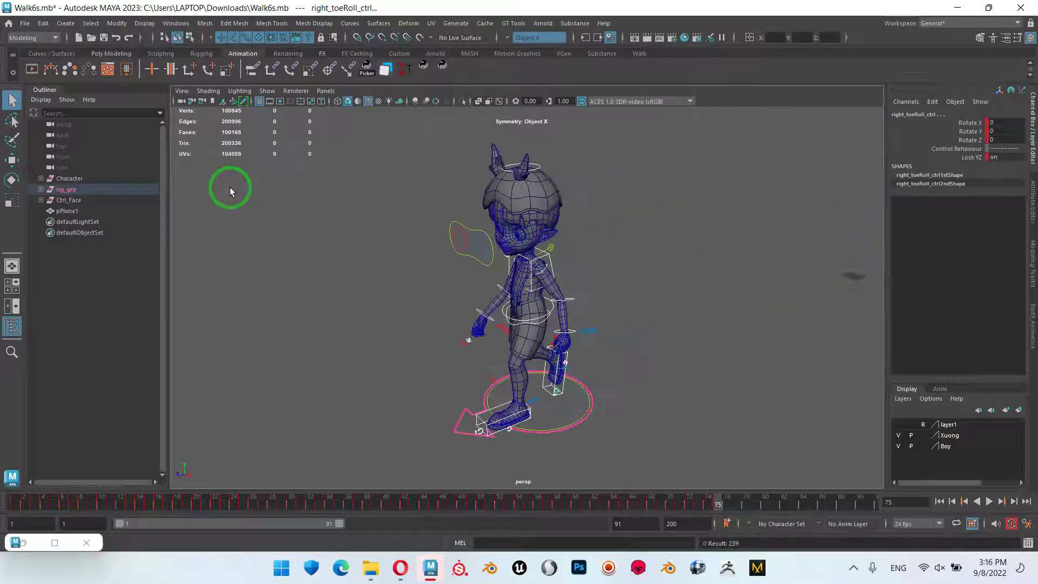
pyautogui.hotkey('alt', 'v')
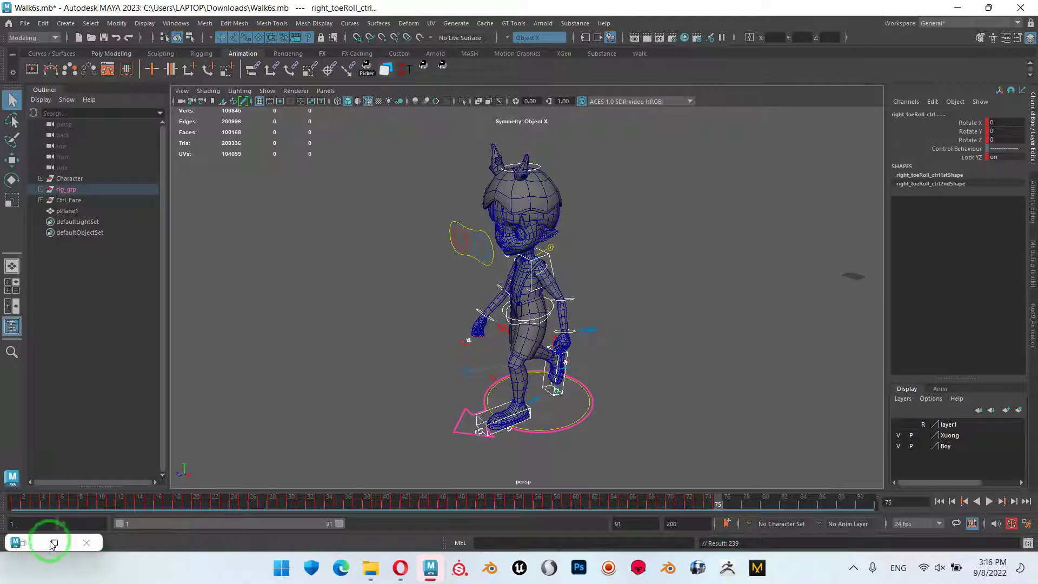
# In the Graph Editor, select all baked keys and set Post Infinity to Constant
pyautogui.click(24, 542)
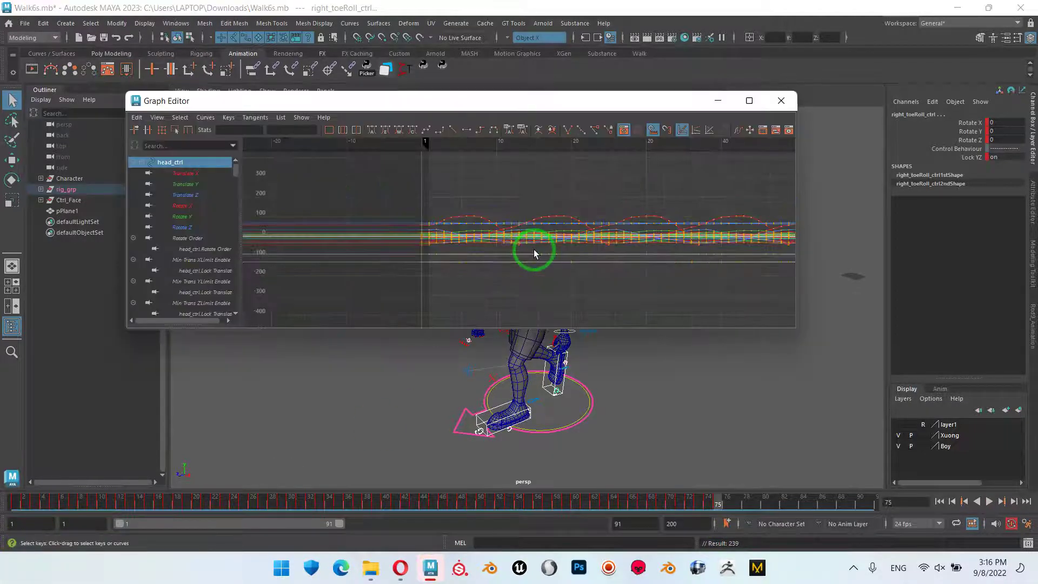
pyautogui.keyDown('alt'); pyautogui.moveTo(603, 239); pyautogui.dragTo(298, 251, button='middle'); pyautogui.keyUp('alt')
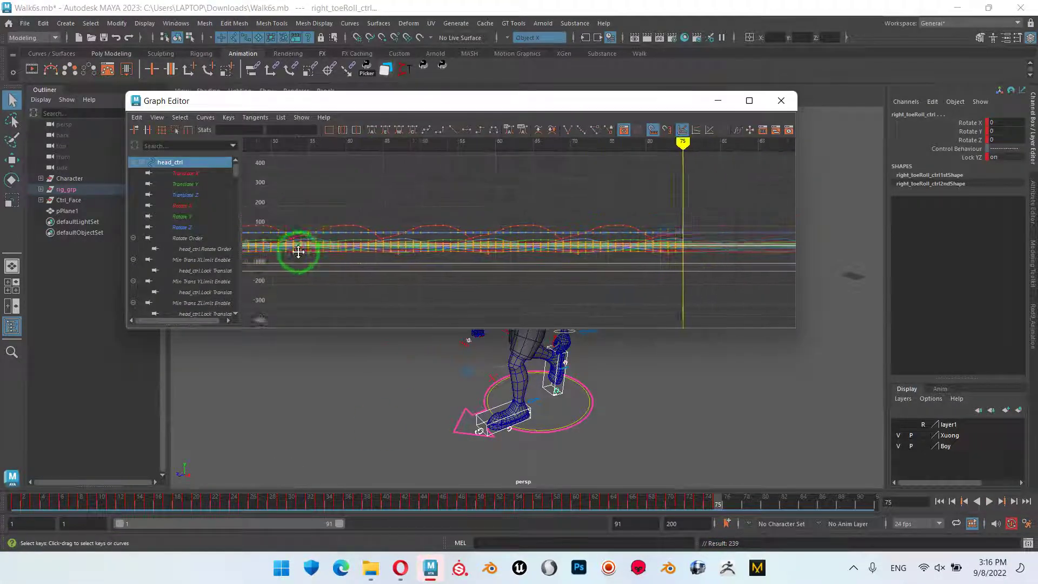
pyautogui.keyDown('alt'); pyautogui.moveTo(299, 251); pyautogui.dragTo(610, 266, button='right'); pyautogui.keyUp('alt')
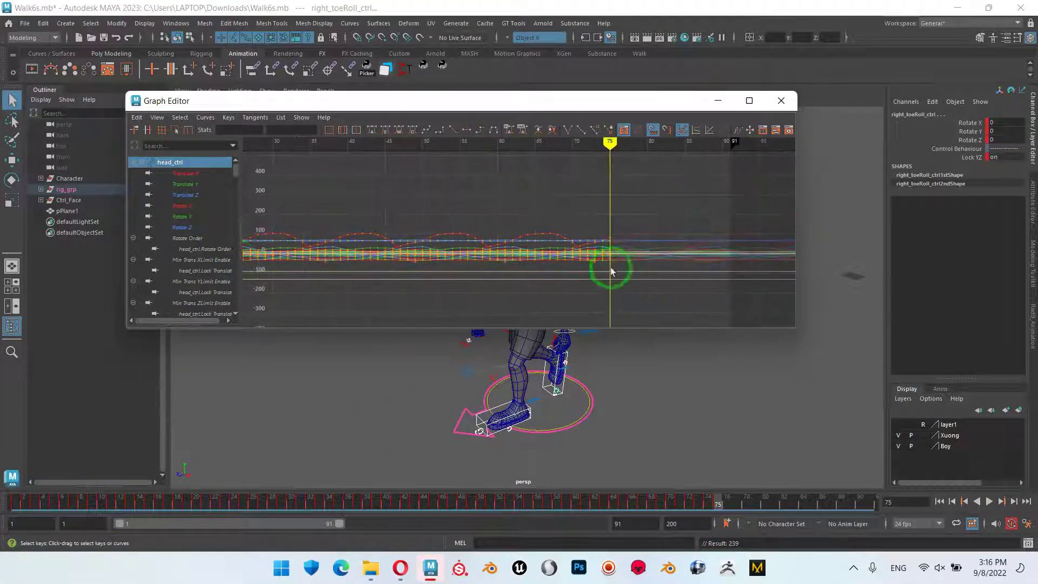
pyautogui.click(719, 283)
pyautogui.moveTo(347, 189); pyautogui.dragTo(700, 313)
pyautogui.press('f')
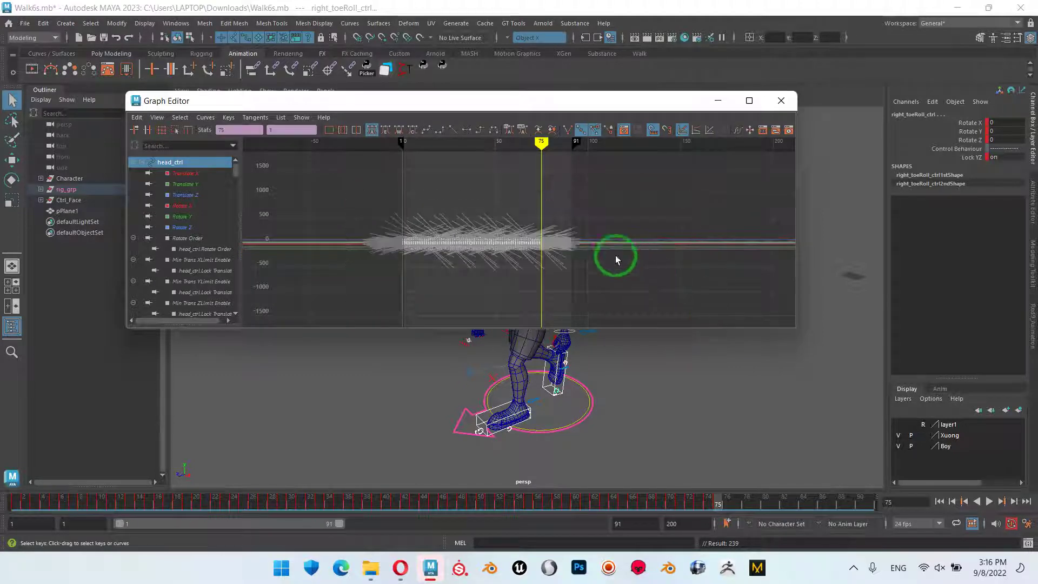
pyautogui.click(313, 140)
pyautogui.click(206, 117)
pyautogui.moveTo(229, 148)
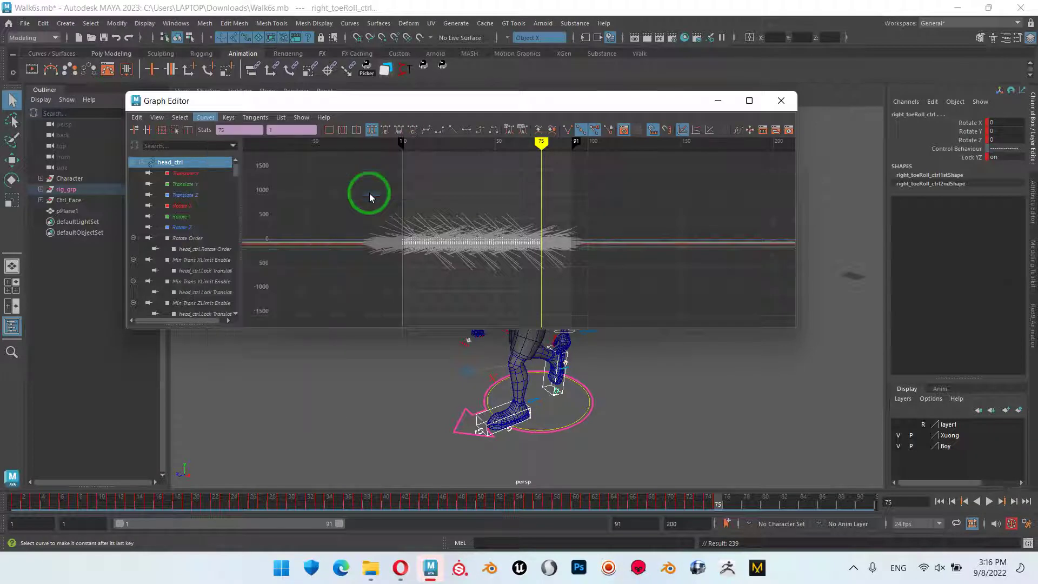
pyautogui.click(369, 193)
pyautogui.click(718, 100)
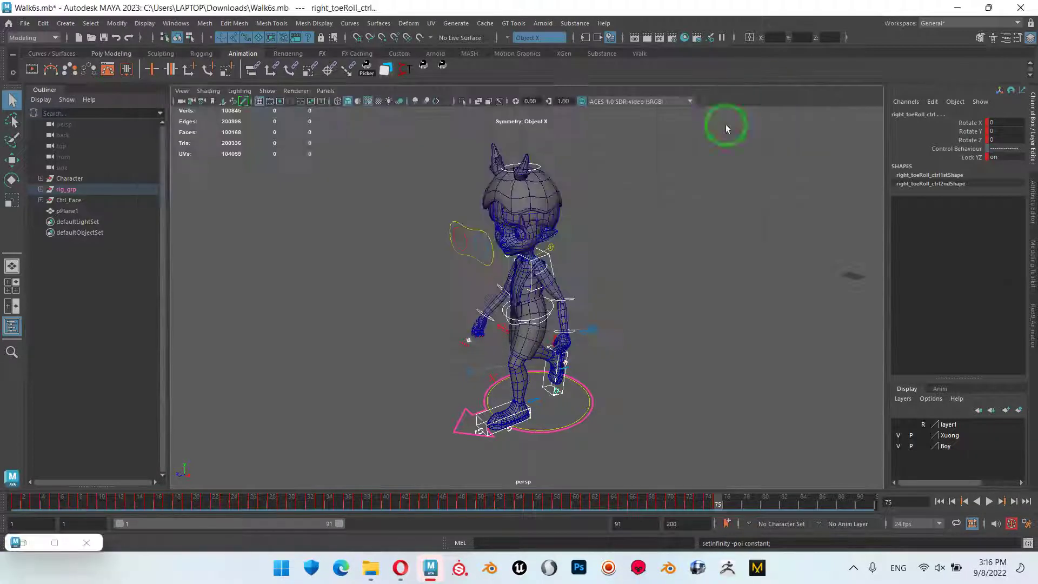
# Play the walk, stop on frame 48, and zoom in on the character's neck
pyautogui.click(989, 501)
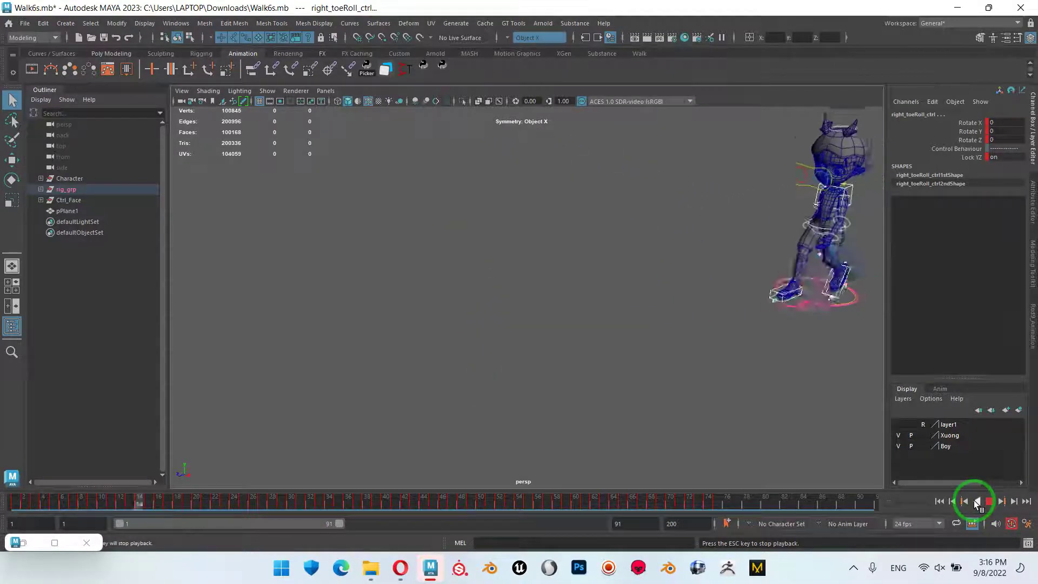
pyautogui.click(989, 501)
pyautogui.scroll(3, 706, 317)
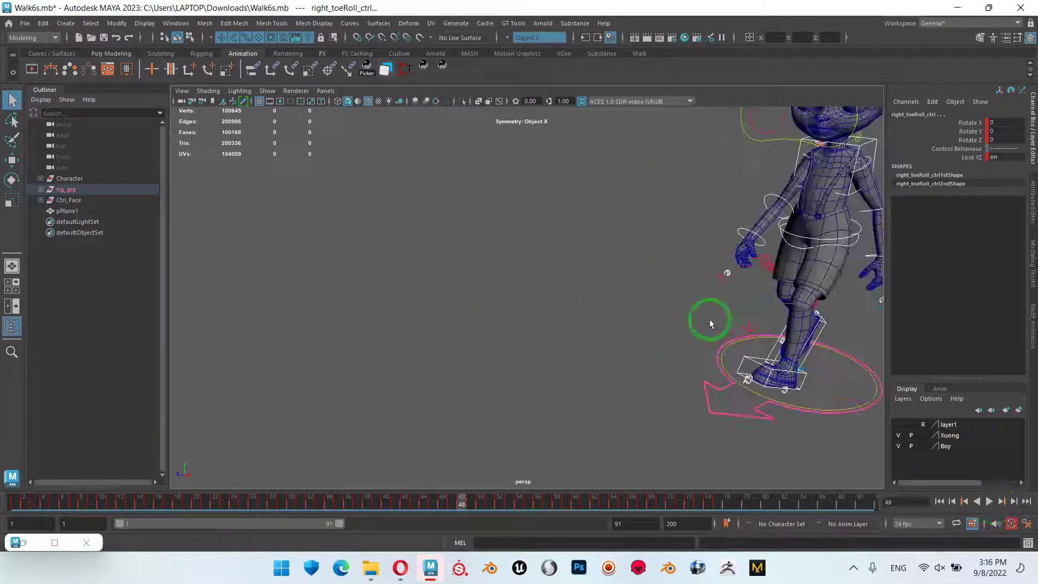
pyautogui.keyDown('alt'); pyautogui.moveTo(706, 317); pyautogui.dragTo(586, 343, button='middle'); pyautogui.keyUp('alt')
pyautogui.scroll(2, 516, 481)
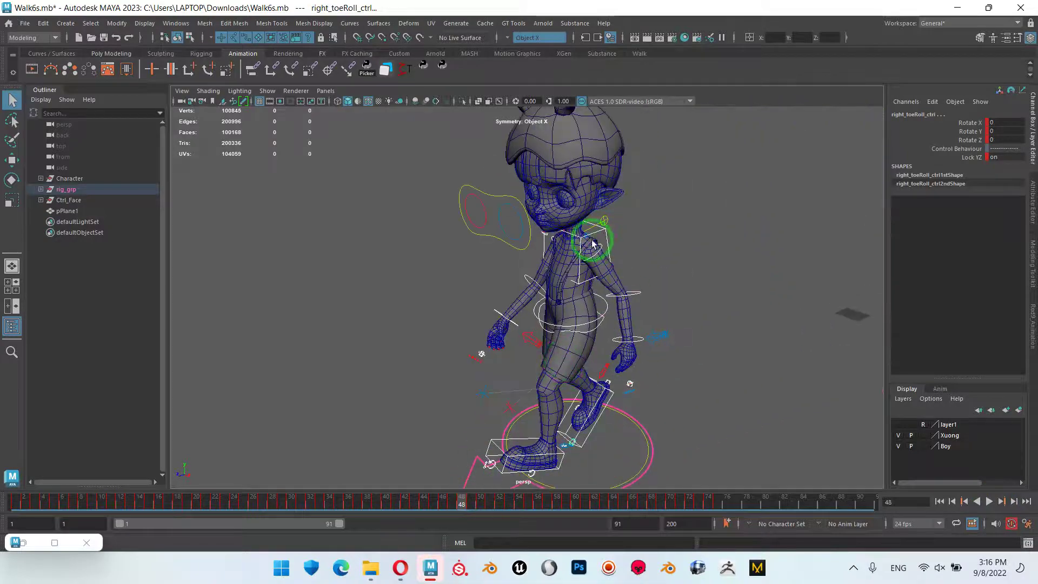
pyautogui.keyDown('alt'); pyautogui.moveTo(593, 244); pyautogui.dragTo(578, 260); pyautogui.keyUp('alt')
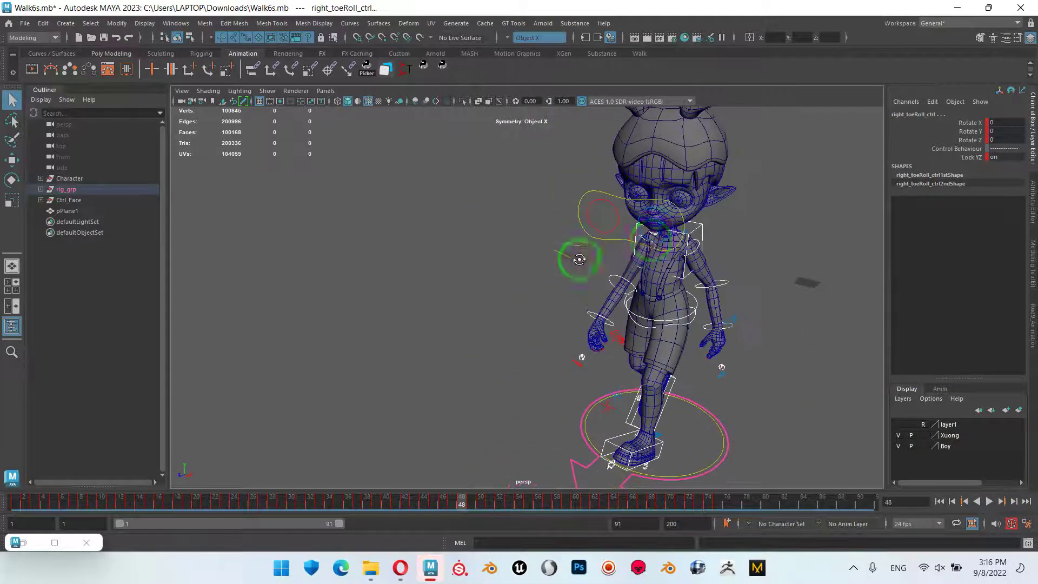
pyautogui.scroll(5, 668, 251)
pyautogui.keyDown('alt'); pyautogui.moveTo(805, 270); pyautogui.dragTo(468, 275, button='middle'); pyautogui.keyUp('alt')
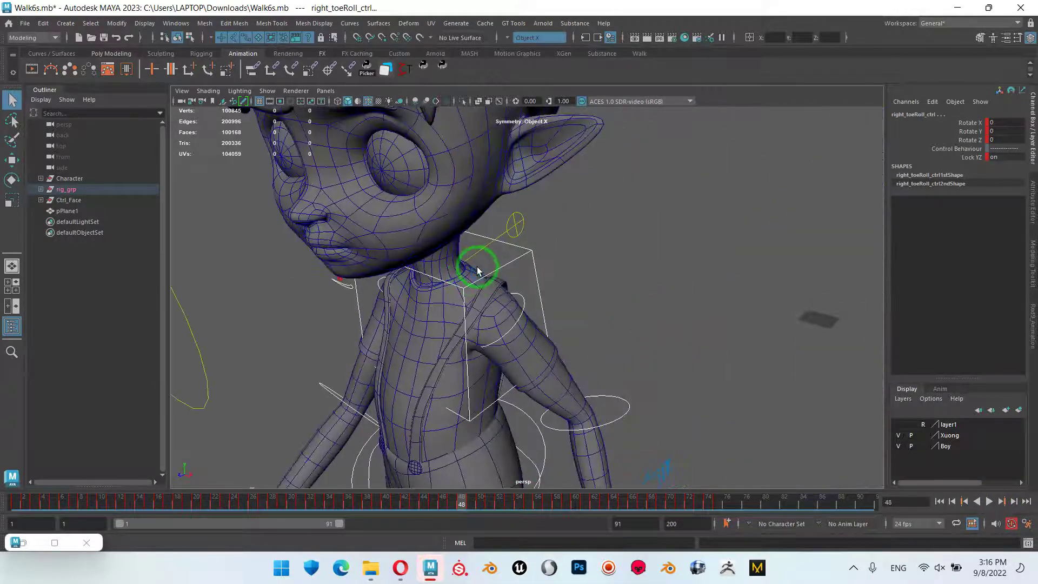
# Select the left clavicle control, then the right clavicle control
pyautogui.click(478, 271)
pyautogui.moveTo(493, 274)
pyautogui.keyDown('alt'); pyautogui.mouseDown()
pyautogui.moveTo(503, 313)
pyautogui.moveTo(539, 294)
pyautogui.moveTo(593, 309)
pyautogui.moveTo(538, 293)
pyautogui.mouseUp(); pyautogui.keyUp('alt')
pyautogui.click(664, 303)
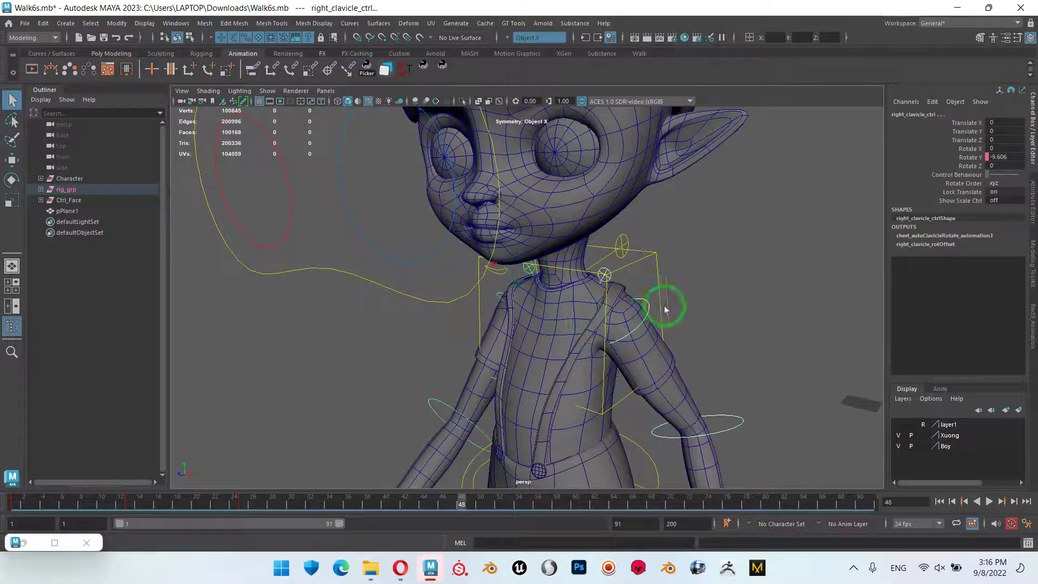
pyautogui.scroll(-10, 703, 373)
pyautogui.moveTo(648, 366)
pyautogui.keyDown('alt'); pyautogui.mouseDown()
pyautogui.moveTo(646, 332)
pyautogui.moveTo(654, 337)
pyautogui.mouseUp(); pyautogui.keyUp('alt')
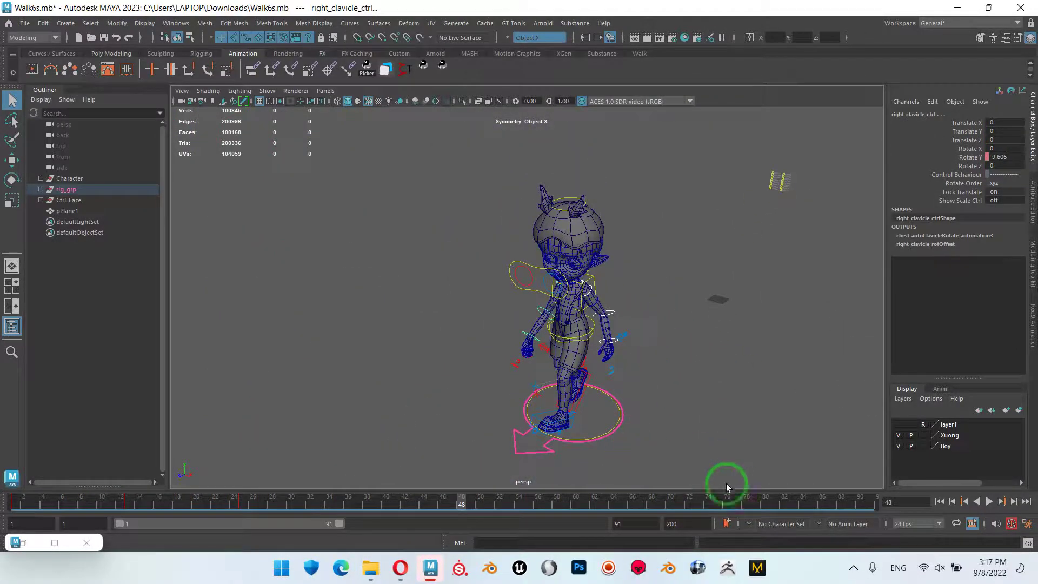
# Go to frame 75 and frame the view on the selected left clavicle control
pyautogui.click(719, 500)
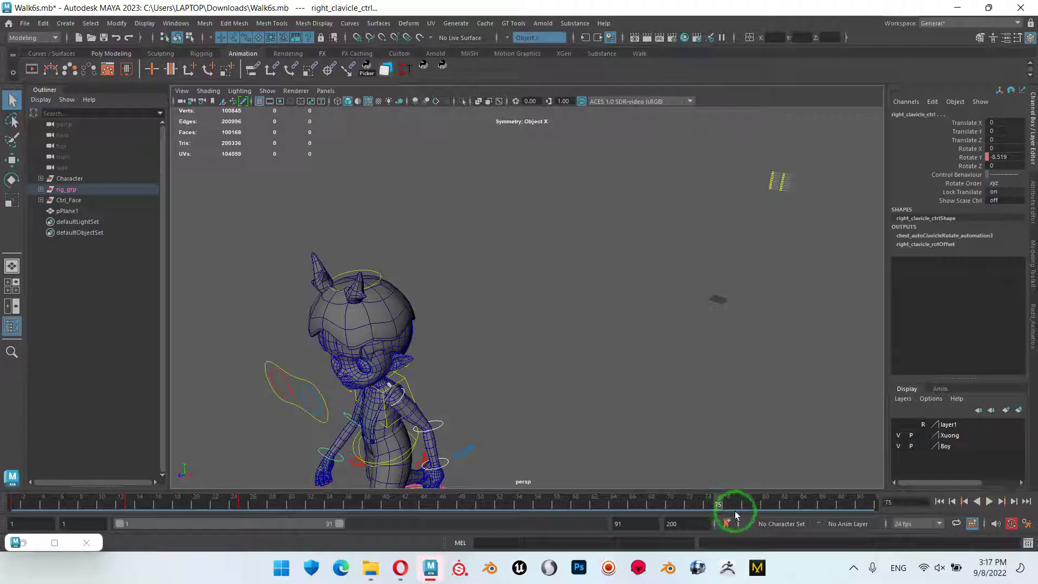
pyautogui.click(43, 23)
pyautogui.moveTo(97, 122)
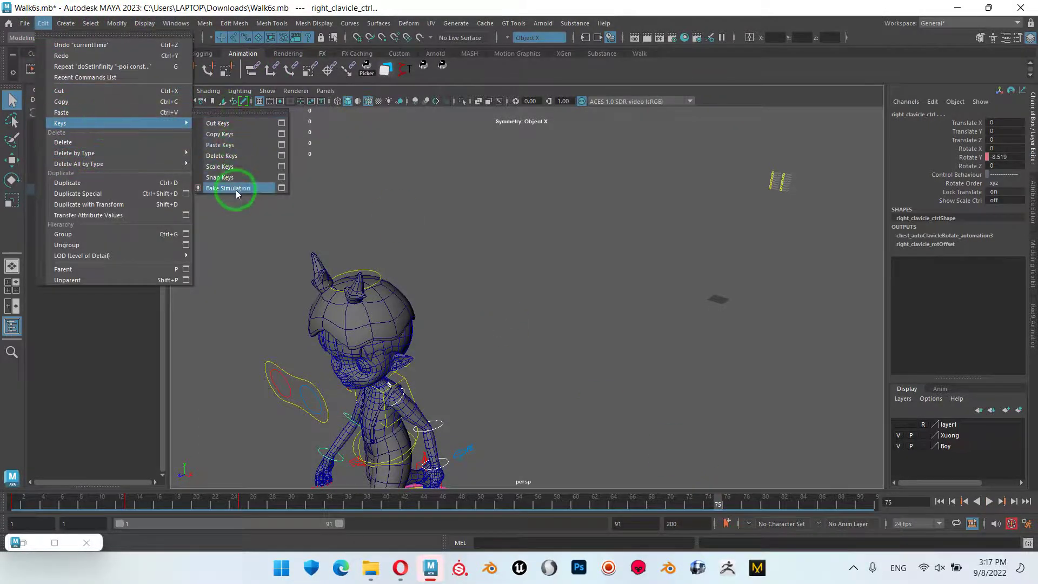
pyautogui.click(234, 188)
pyautogui.press('f')
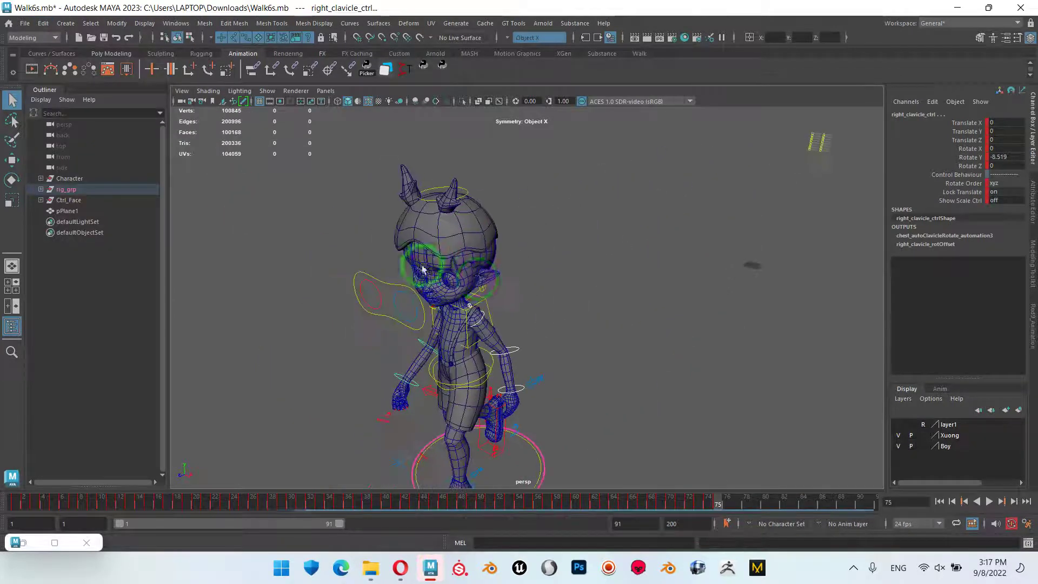
pyautogui.scroll(-4, 406, 265)
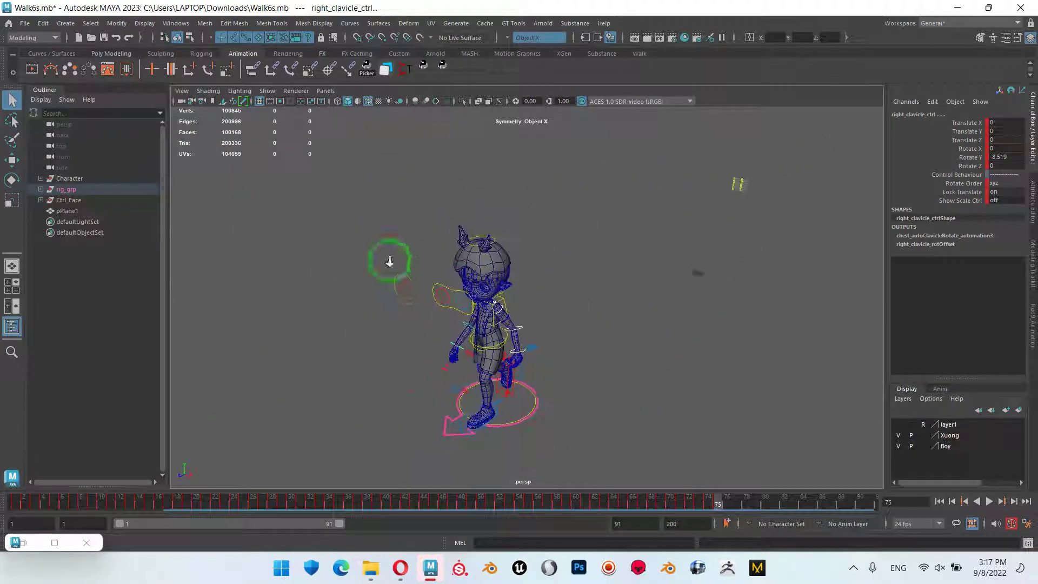
# In the Graph Editor, set Post Infinity to Constant on all left_clavicle_ctrl curves
pyautogui.click(24, 543)
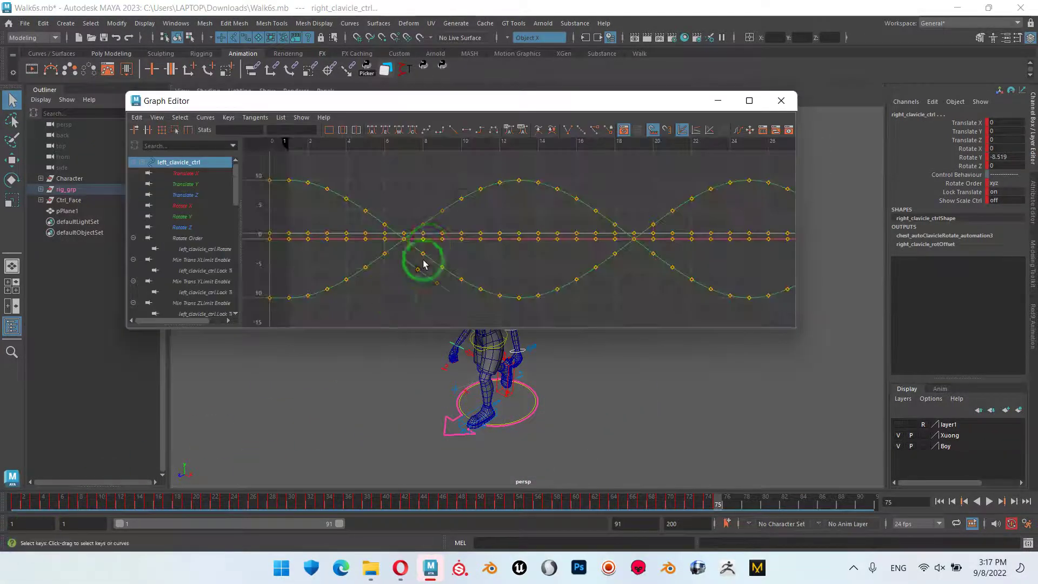
pyautogui.moveTo(381, 184); pyautogui.dragTo(610, 290)
pyautogui.click(386, 129)
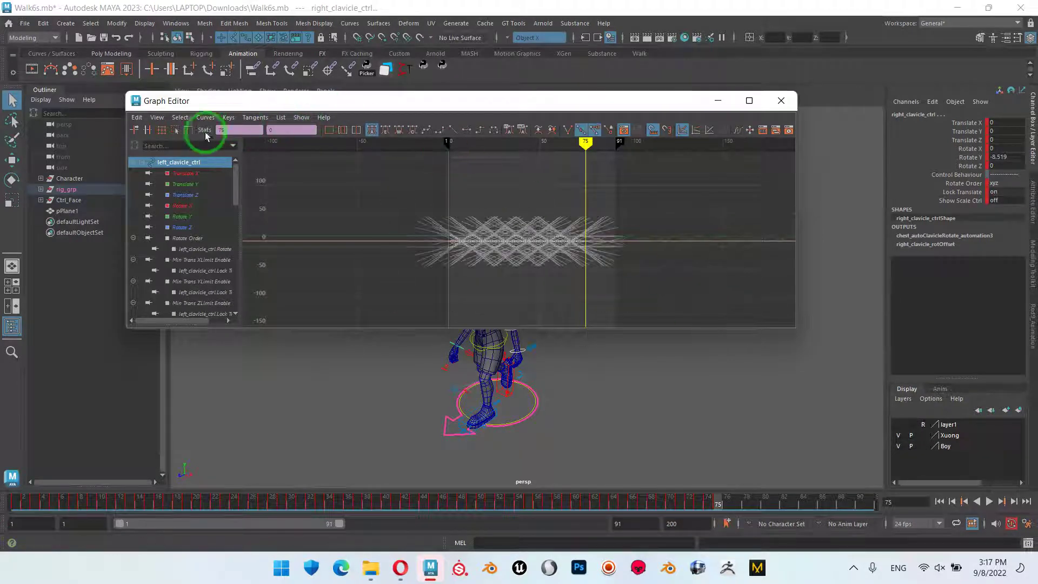
pyautogui.click(206, 123)
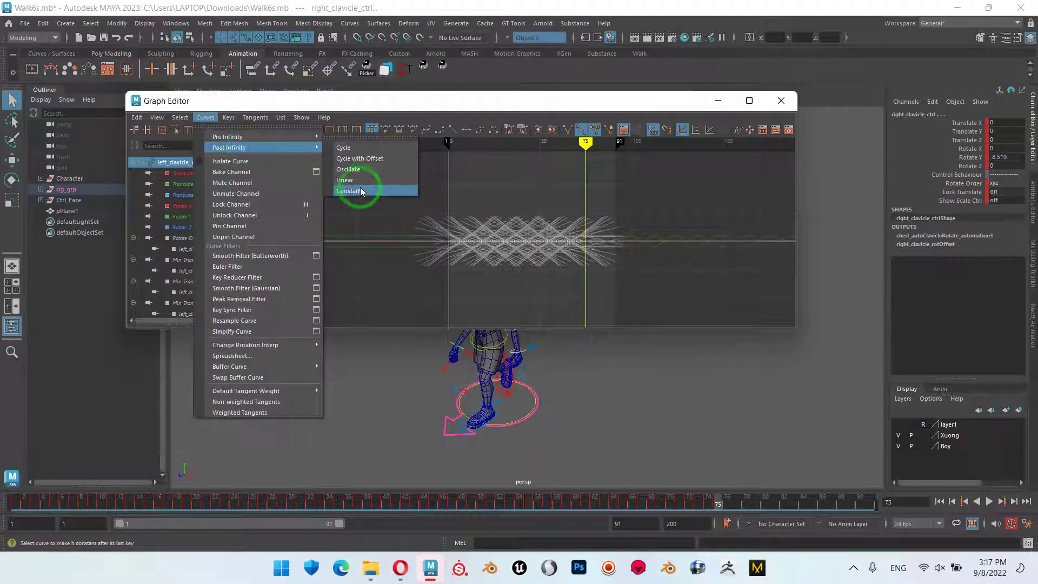
pyautogui.click(359, 188)
pyautogui.click(717, 101)
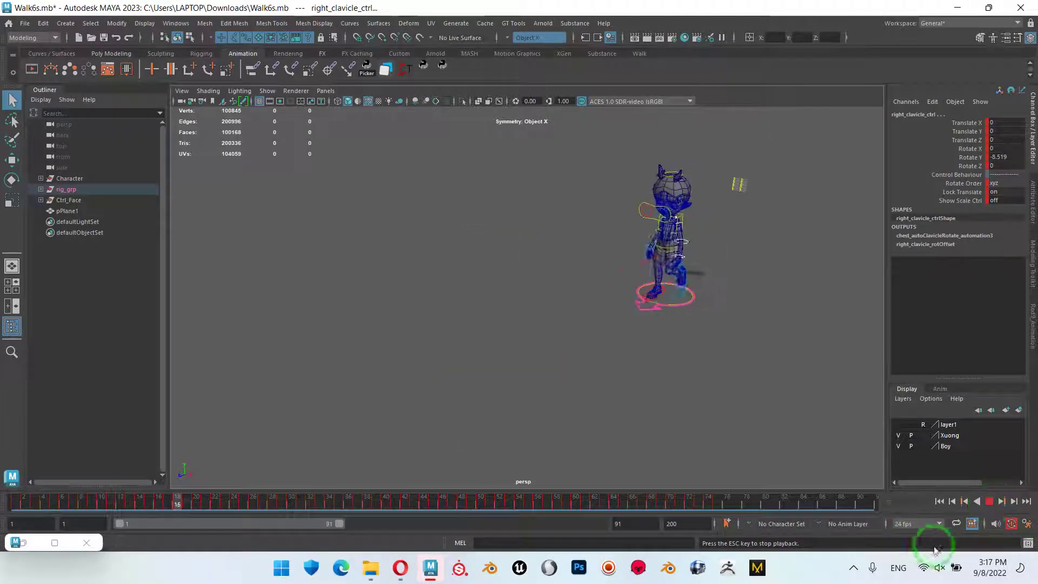
pyautogui.press('Escape')
pyautogui.keyDown('alt'); pyautogui.moveTo(611, 400); pyautogui.dragTo(589, 387); pyautogui.keyUp('alt')
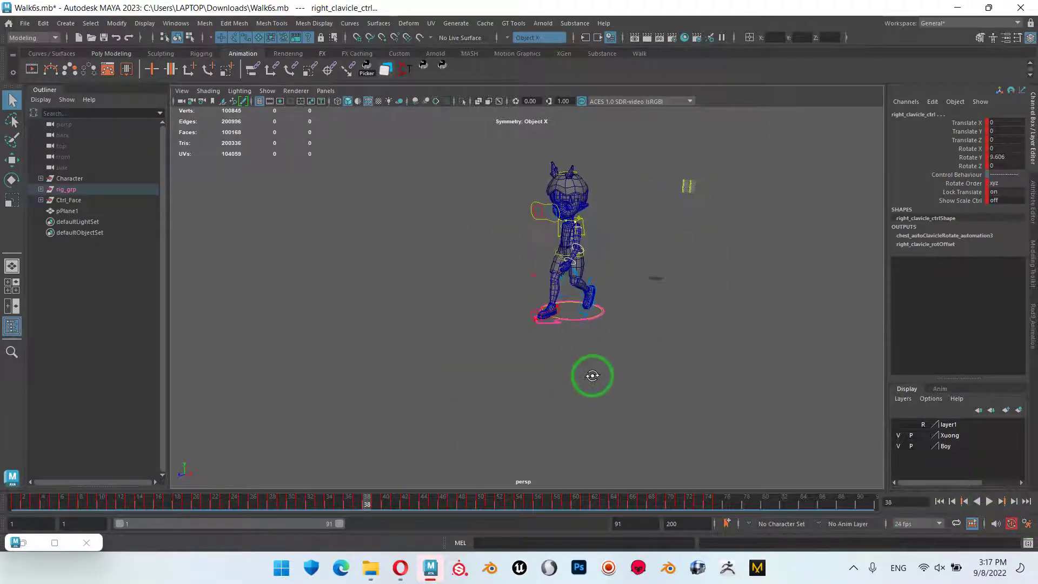
pyautogui.moveTo(722, 501); pyautogui.dragTo(717, 503)
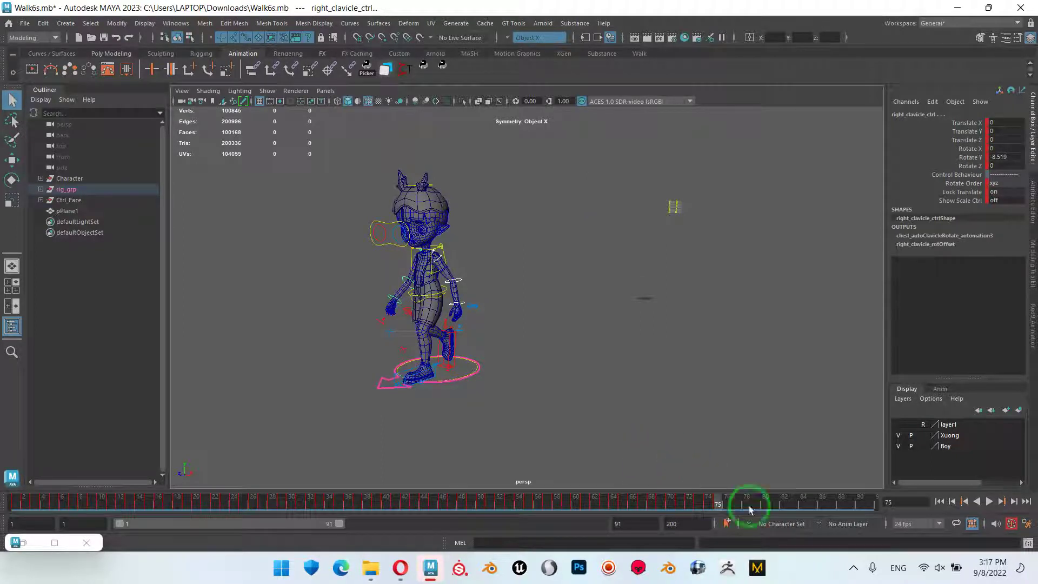
pyautogui.moveTo(717, 503)
pyautogui.mouseDown()
pyautogui.moveTo(471, 492)
pyautogui.moveTo(475, 481)
pyautogui.moveTo(533, 505)
pyautogui.moveTo(607, 505)
pyautogui.moveTo(439, 505)
pyautogui.moveTo(593, 504)
pyautogui.moveTo(577, 516)
pyautogui.moveTo(715, 508)
pyautogui.moveTo(586, 508)
pyautogui.mouseUp()
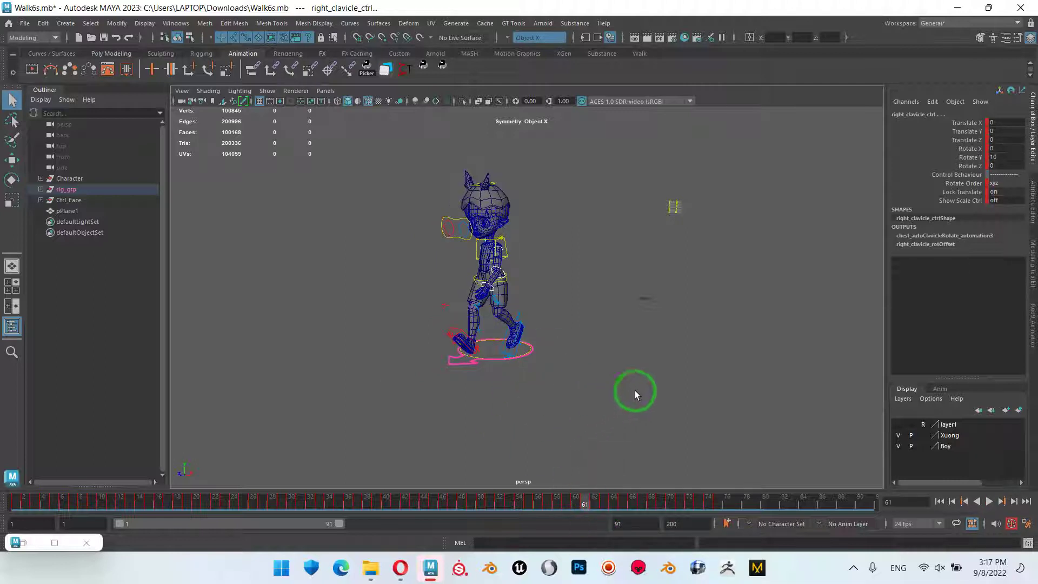
pyautogui.click(720, 507)
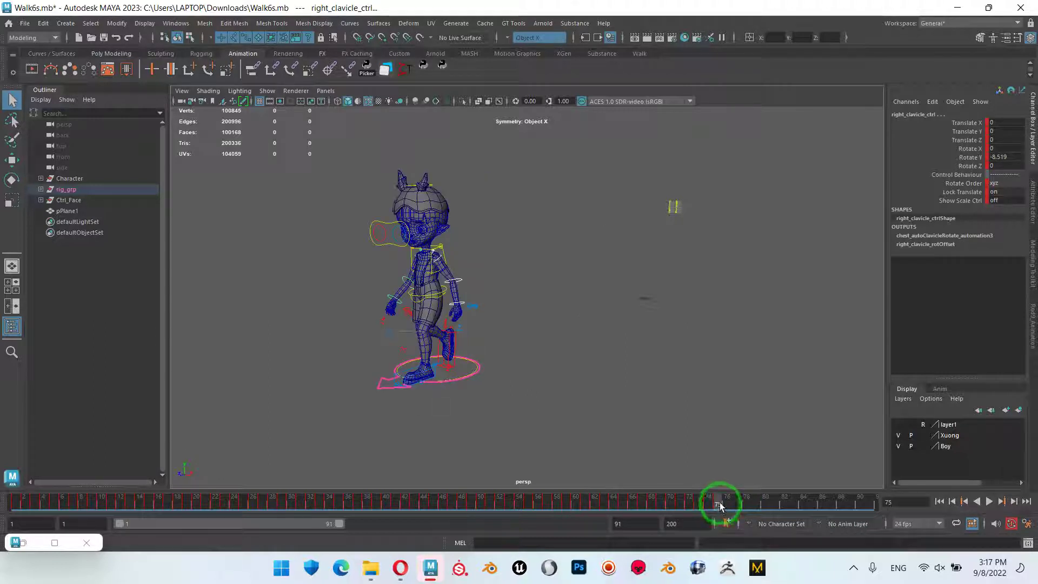
pyautogui.moveTo(719, 507); pyautogui.dragTo(785, 512)
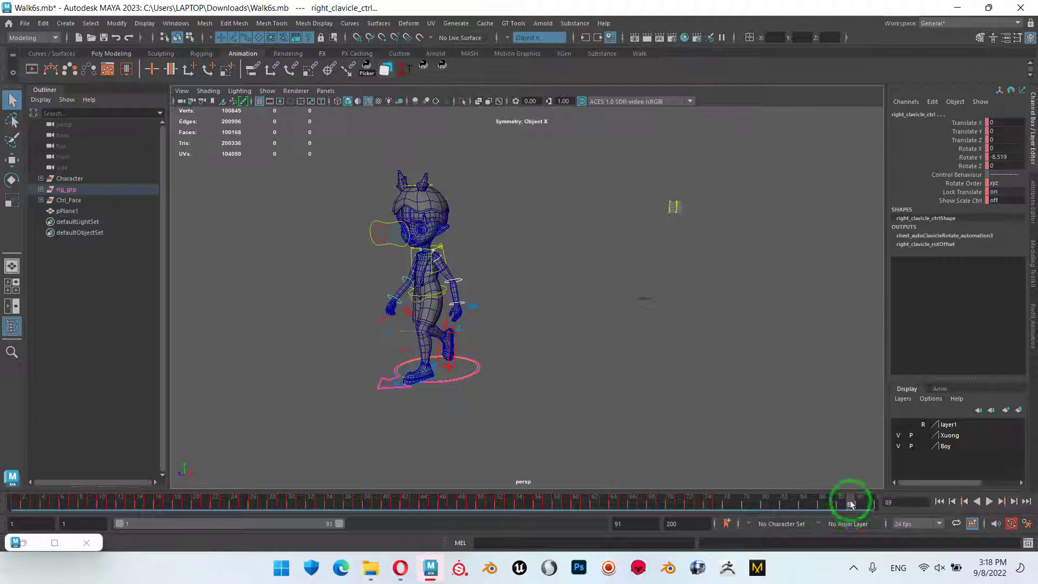
pyautogui.moveTo(699, 390)
pyautogui.keyDown('alt'); pyautogui.mouseDown()
pyautogui.moveTo(619, 360)
pyautogui.moveTo(463, 271)
pyautogui.mouseUp(); pyautogui.keyUp('alt')
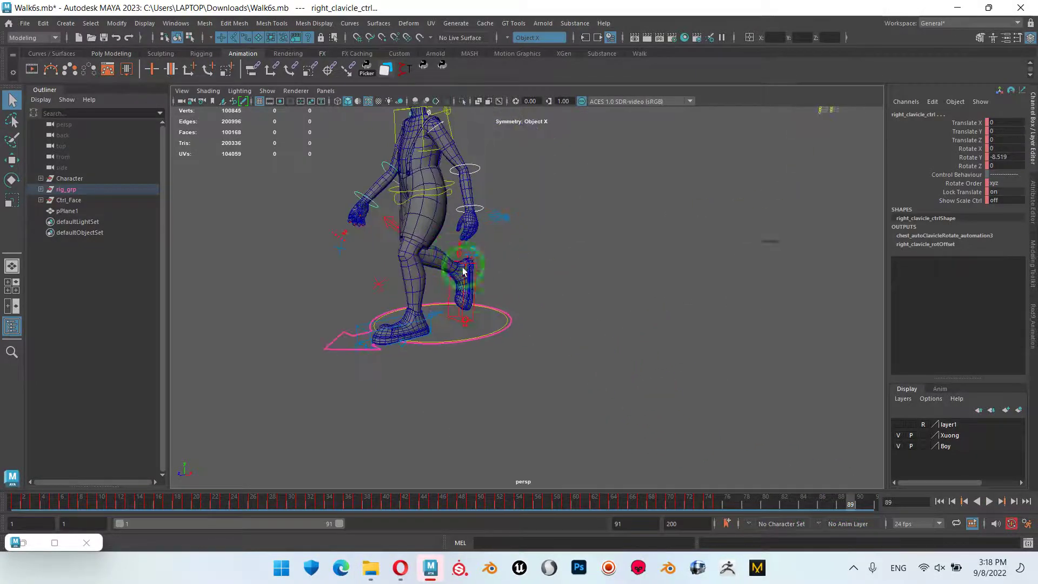
# Zero right_foot_ik_ctrl Rotate X and Translate Y, and turn it out to Rotate Y -18.5
pyautogui.click(476, 299)
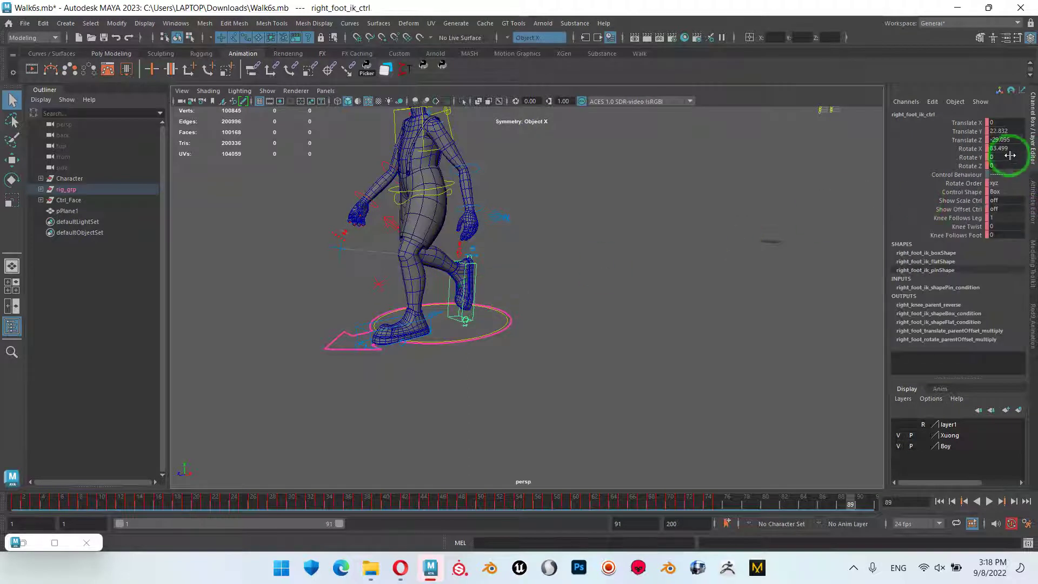
pyautogui.write('0')
pyautogui.press('Return')
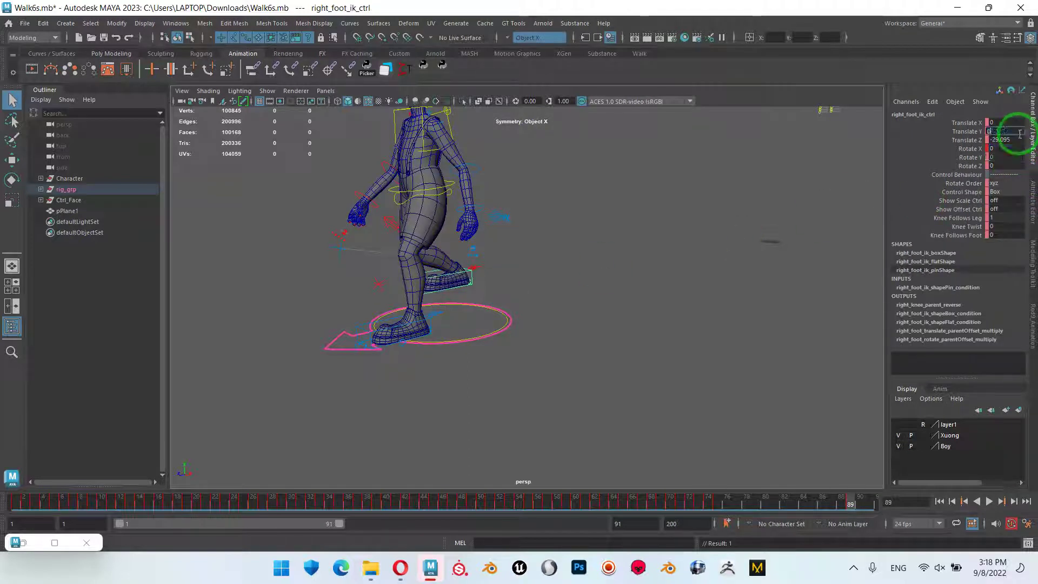
pyautogui.press('Return')
pyautogui.moveTo(540, 250)
pyautogui.keyDown('alt'); pyautogui.mouseDown()
pyautogui.moveTo(519, 336)
pyautogui.moveTo(591, 317)
pyautogui.moveTo(566, 343)
pyautogui.moveTo(572, 322)
pyautogui.moveTo(497, 326)
pyautogui.moveTo(576, 359)
pyautogui.moveTo(650, 348)
pyautogui.moveTo(644, 359)
pyautogui.moveTo(680, 341)
pyautogui.moveTo(662, 377)
pyautogui.mouseUp(); pyautogui.keyUp('alt')
pyautogui.press('w')
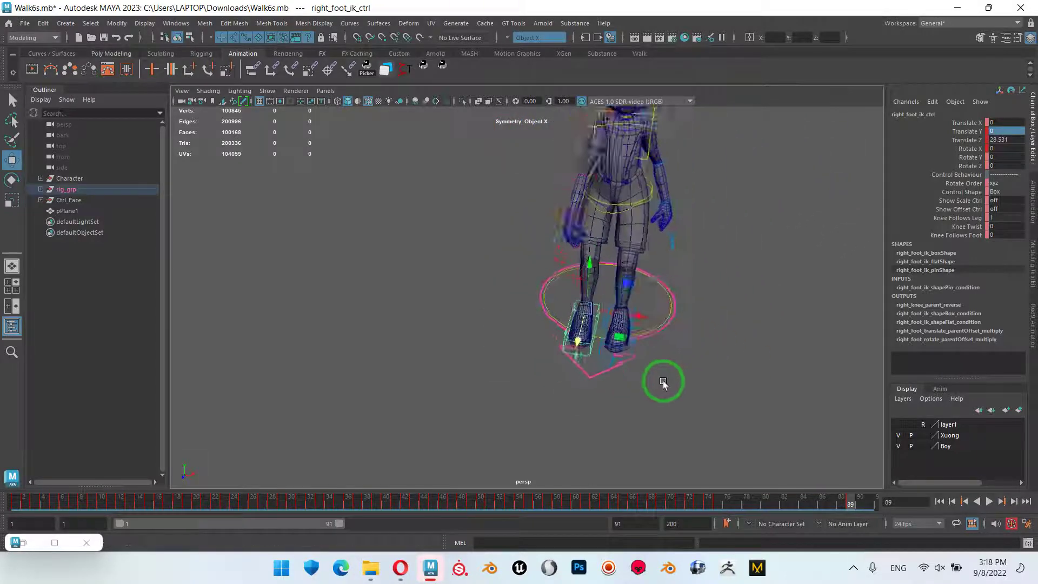
pyautogui.keyDown('alt'); pyautogui.moveTo(662, 378); pyautogui.dragTo(681, 346, button='right'); pyautogui.keyUp('alt')
pyautogui.press('e')
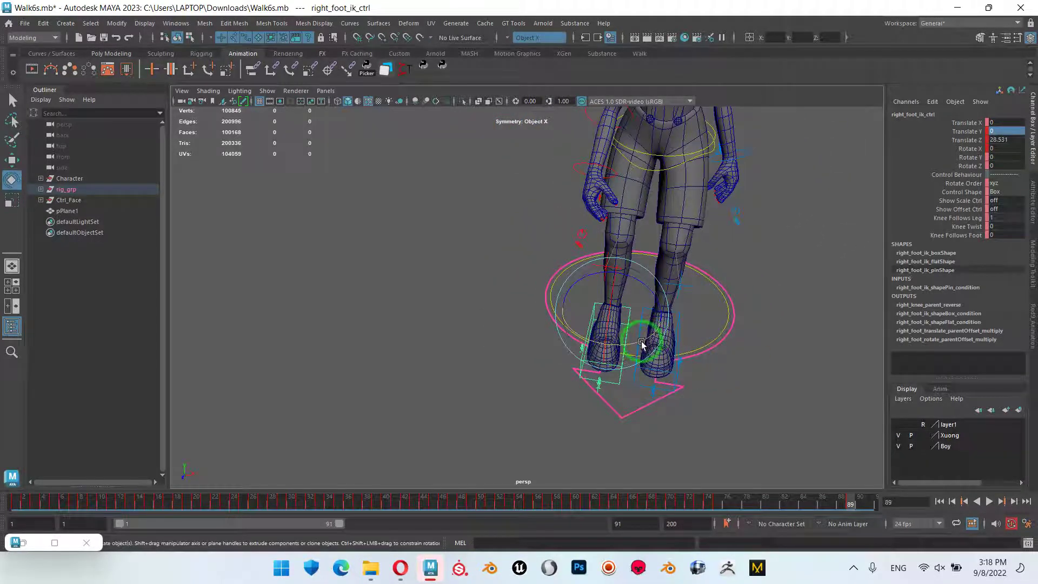
pyautogui.moveTo(642, 344)
pyautogui.mouseDown()
pyautogui.moveTo(597, 342)
pyautogui.moveTo(654, 358)
pyautogui.moveTo(686, 345)
pyautogui.moveTo(665, 345)
pyautogui.moveTo(658, 364)
pyautogui.moveTo(667, 372)
pyautogui.moveTo(572, 368)
pyautogui.moveTo(656, 396)
pyautogui.moveTo(630, 378)
pyautogui.moveTo(704, 318)
pyautogui.moveTo(724, 353)
pyautogui.mouseUp()
pyautogui.press('w')
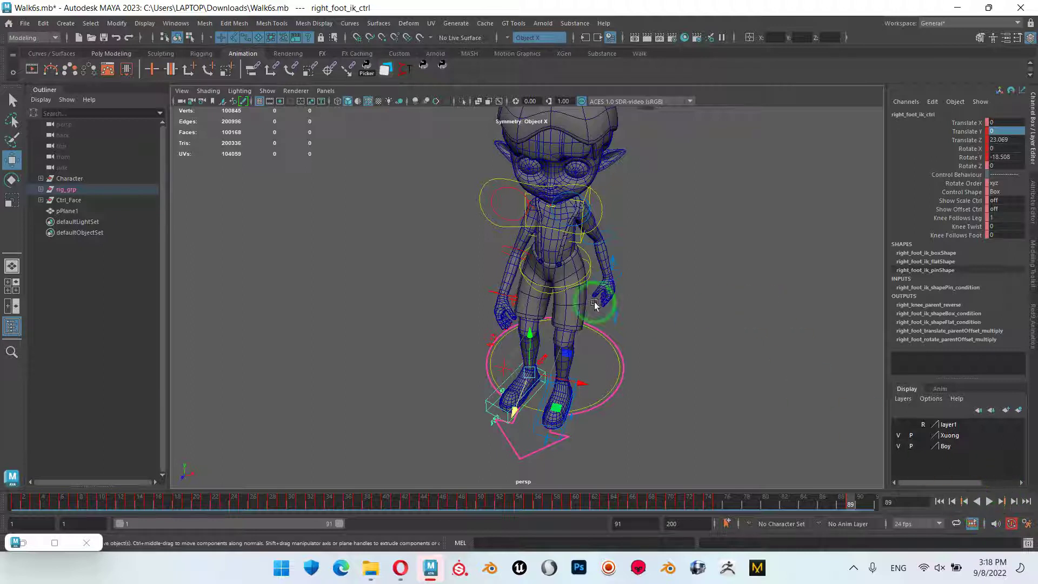
# Reset pelvis_ctrl Rotate Y to 0
pyautogui.click(547, 294)
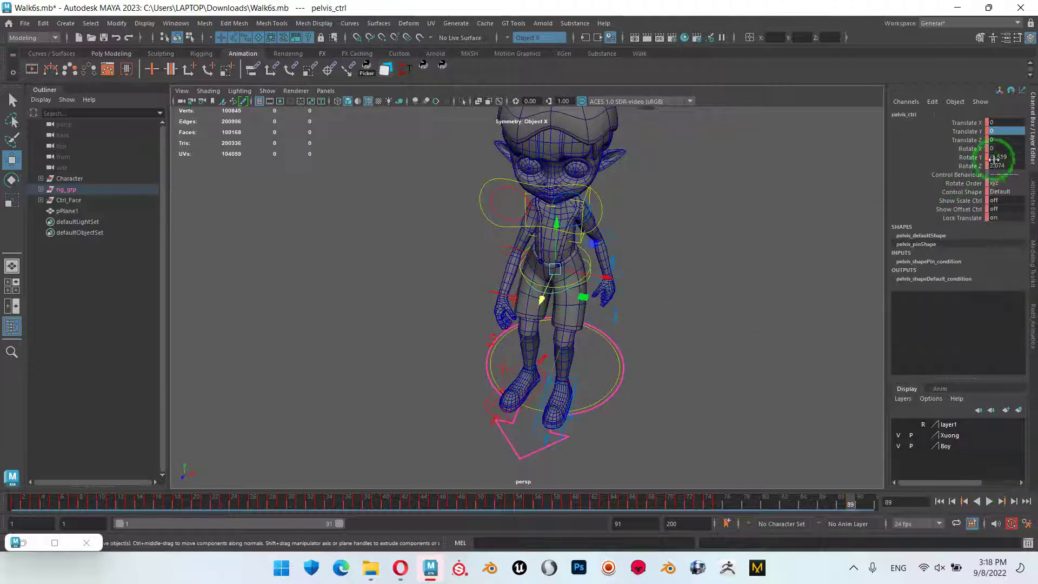
pyautogui.click(1017, 158)
pyautogui.click(1019, 166)
pyautogui.write('0')
pyautogui.press('Return')
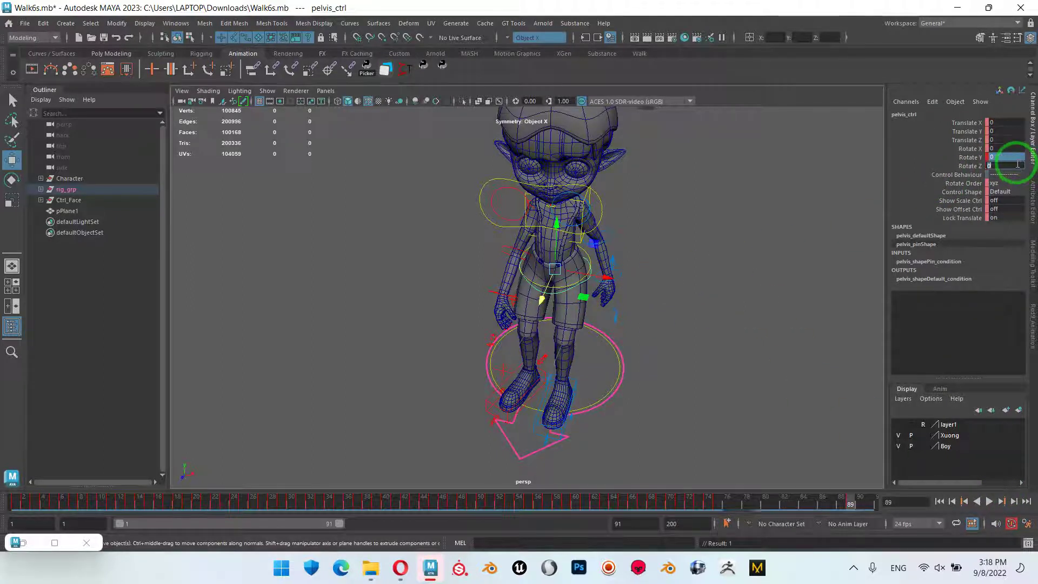
pyautogui.click(779, 282)
# Move waist_ctrl forward to Translate Z 28.261 with Translate Y at 0
pyautogui.click(551, 289)
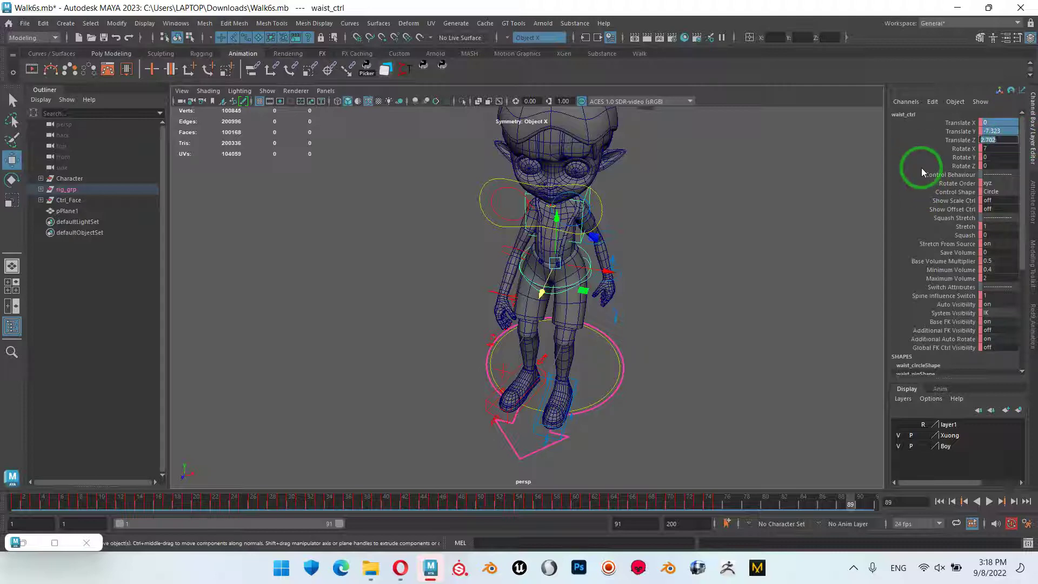
pyautogui.moveTo(695, 300)
pyautogui.keyDown('alt'); pyautogui.mouseDown()
pyautogui.moveTo(528, 331)
pyautogui.moveTo(632, 350)
pyautogui.moveTo(556, 370)
pyautogui.moveTo(628, 350)
pyautogui.moveTo(721, 278)
pyautogui.mouseUp(); pyautogui.keyUp('alt')
pyautogui.click(720, 278)
pyautogui.click(554, 264)
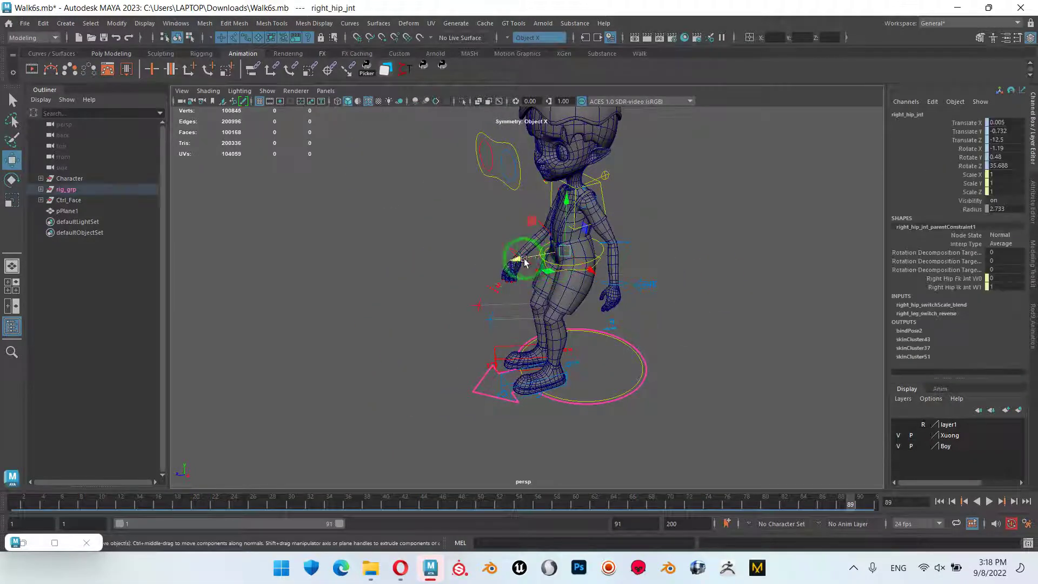
pyautogui.click(729, 255)
pyautogui.click(580, 261)
pyautogui.moveTo(521, 258)
pyautogui.mouseDown(button='middle')
pyautogui.moveTo(488, 260)
pyautogui.moveTo(555, 301)
pyautogui.mouseUp(button='middle')
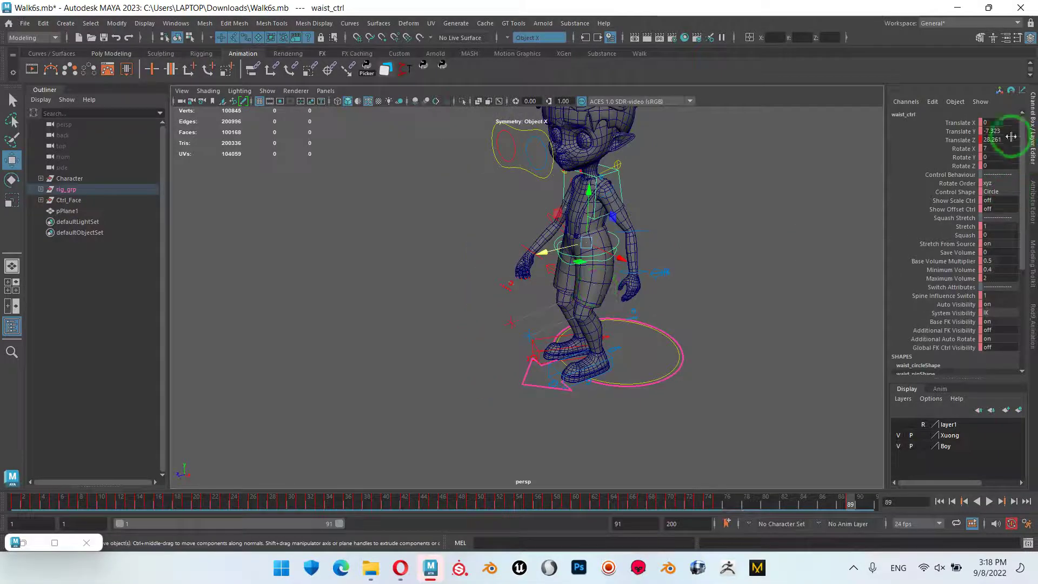
pyautogui.write('0')
pyautogui.press('Return')
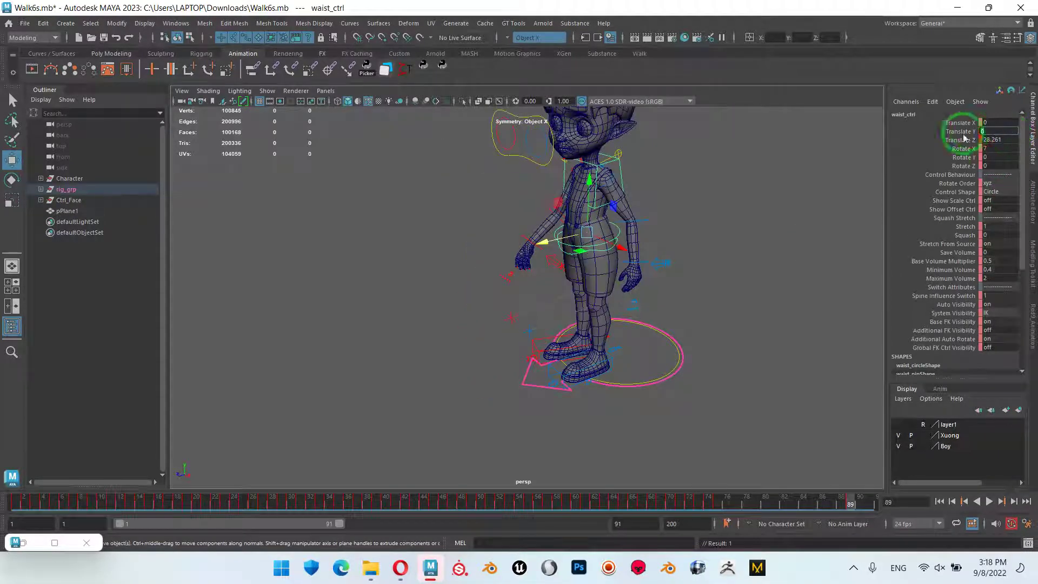
# Orbit around the character to review the frame 89 pose from front, above and three-quarter views
pyautogui.moveTo(778, 247)
pyautogui.keyDown('alt'); pyautogui.mouseDown()
pyautogui.moveTo(755, 261)
pyautogui.moveTo(790, 257)
pyautogui.moveTo(535, 303)
pyautogui.moveTo(562, 300)
pyautogui.mouseUp(); pyautogui.keyUp('alt')
pyautogui.moveTo(562, 300)
pyautogui.keyDown('alt'); pyautogui.mouseDown(button='right')
pyautogui.moveTo(595, 329)
pyautogui.moveTo(755, 345)
pyautogui.mouseUp(button='right'); pyautogui.keyUp('alt')
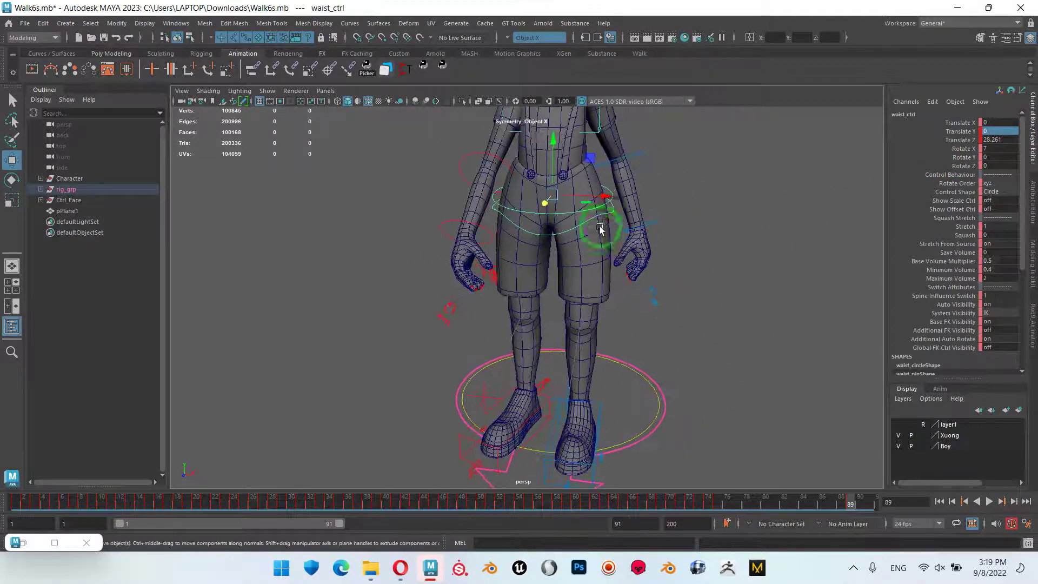
pyautogui.keyDown('alt'); pyautogui.moveTo(632, 257); pyautogui.dragTo(567, 296, button='right'); pyautogui.keyUp('alt')
pyautogui.moveTo(568, 297)
pyautogui.keyDown('alt'); pyautogui.mouseDown()
pyautogui.moveTo(584, 338)
pyautogui.moveTo(683, 317)
pyautogui.moveTo(630, 307)
pyautogui.moveTo(643, 313)
pyautogui.moveTo(572, 331)
pyautogui.moveTo(593, 335)
pyautogui.moveTo(599, 324)
pyautogui.moveTo(551, 316)
pyautogui.mouseUp(); pyautogui.keyUp('alt')
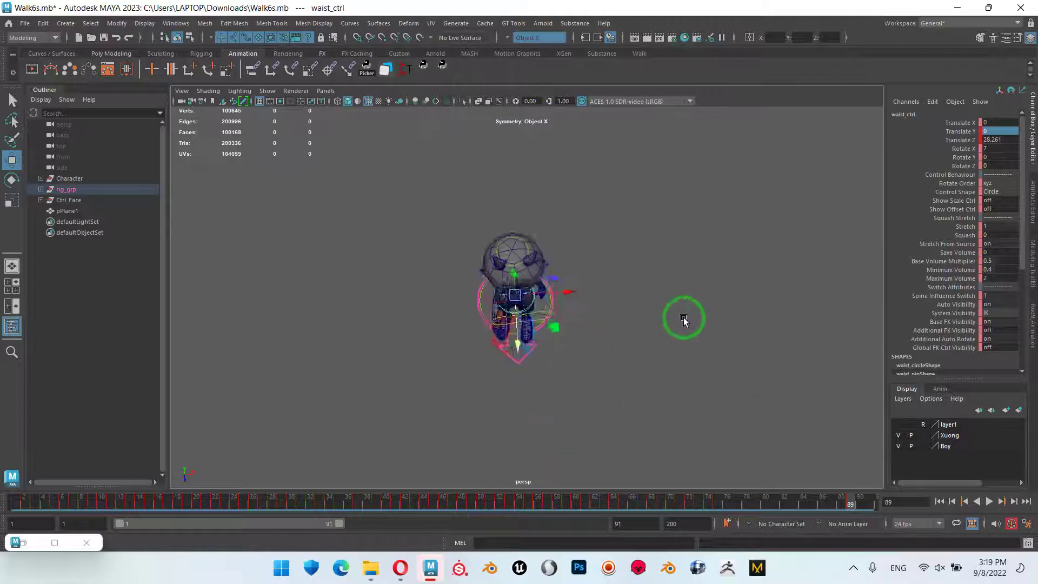
pyautogui.keyDown('alt'); pyautogui.moveTo(551, 317); pyautogui.dragTo(548, 296, button='right'); pyautogui.keyUp('alt')
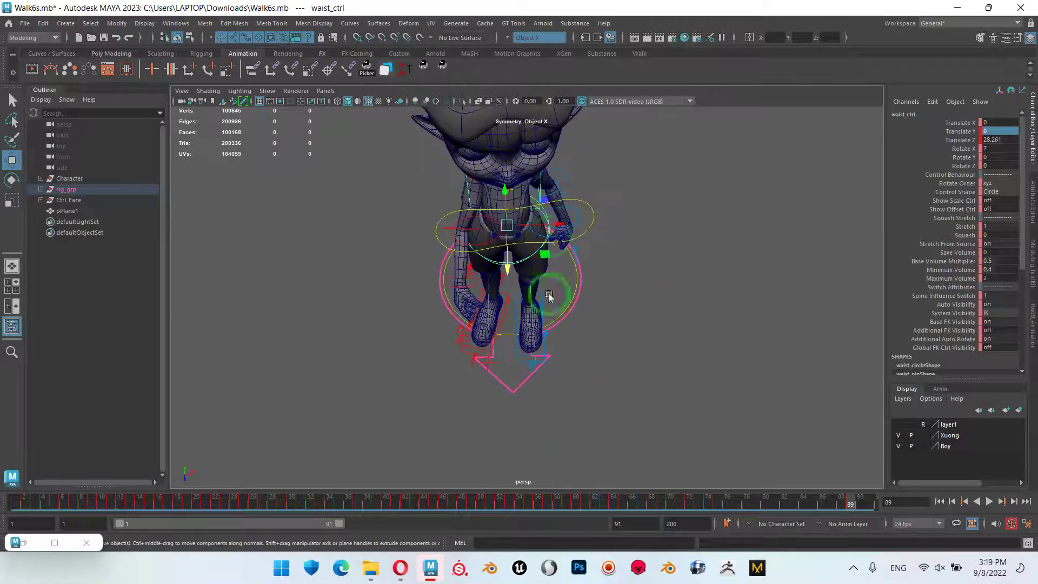
pyautogui.moveTo(689, 284)
pyautogui.keyDown('alt'); pyautogui.mouseDown()
pyautogui.moveTo(677, 398)
pyautogui.moveTo(634, 359)
pyautogui.moveTo(641, 348)
pyautogui.mouseUp(); pyautogui.keyUp('alt')
pyautogui.moveTo(642, 348)
pyautogui.keyDown('alt'); pyautogui.mouseDown(button='right')
pyautogui.moveTo(653, 322)
pyautogui.moveTo(674, 332)
pyautogui.mouseUp(button='right'); pyautogui.keyUp('alt')
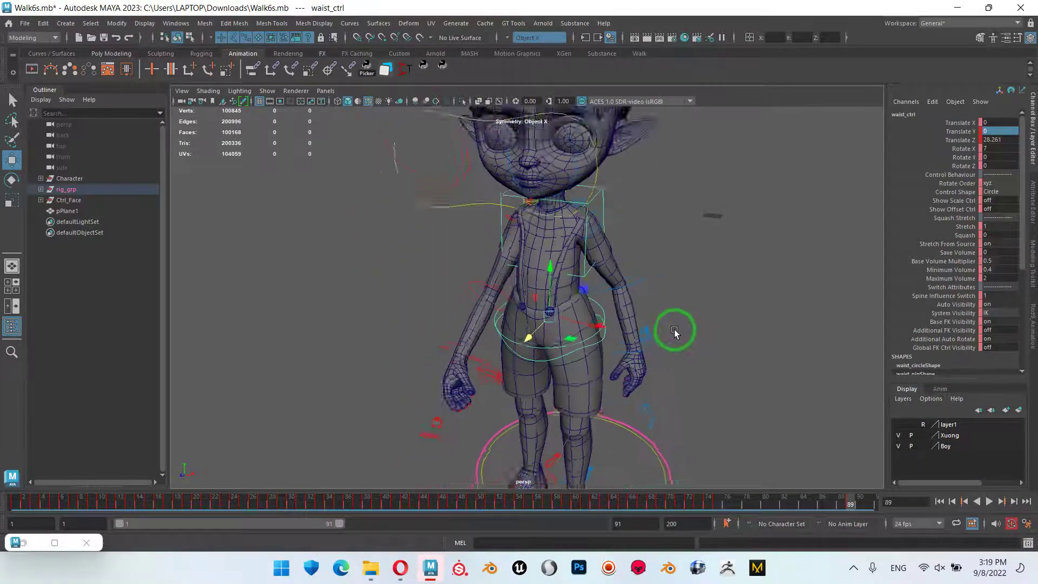
pyautogui.moveTo(674, 331)
pyautogui.keyDown('alt'); pyautogui.mouseDown()
pyautogui.moveTo(621, 326)
pyautogui.moveTo(626, 316)
pyautogui.moveTo(592, 246)
pyautogui.mouseUp(); pyautogui.keyUp('alt')
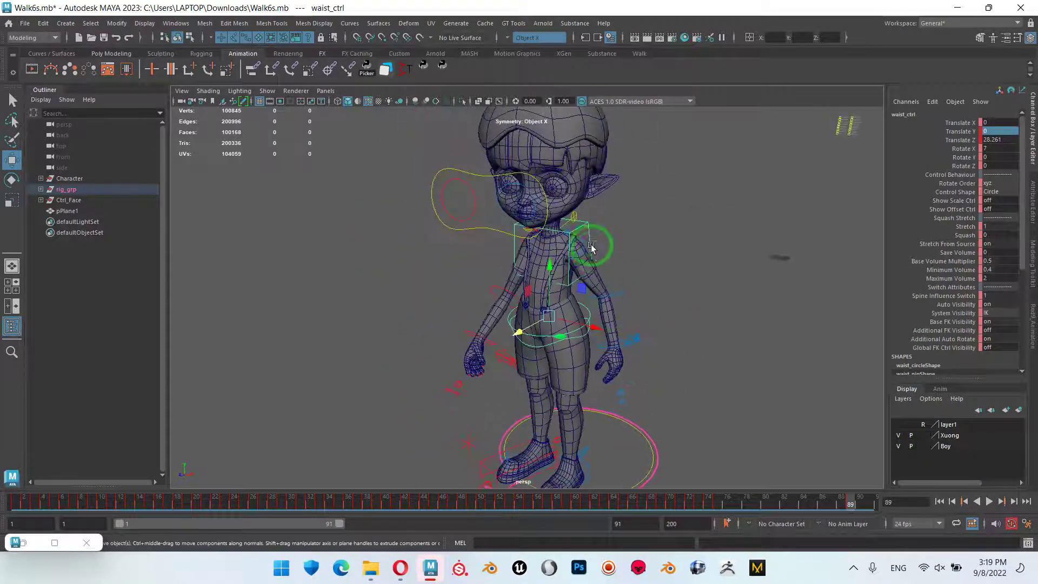
# Zero the head control's Rotate X and Rotate Y
pyautogui.click(589, 235)
pyautogui.keyDown('alt'); pyautogui.moveTo(597, 186); pyautogui.dragTo(605, 221); pyautogui.keyUp('alt')
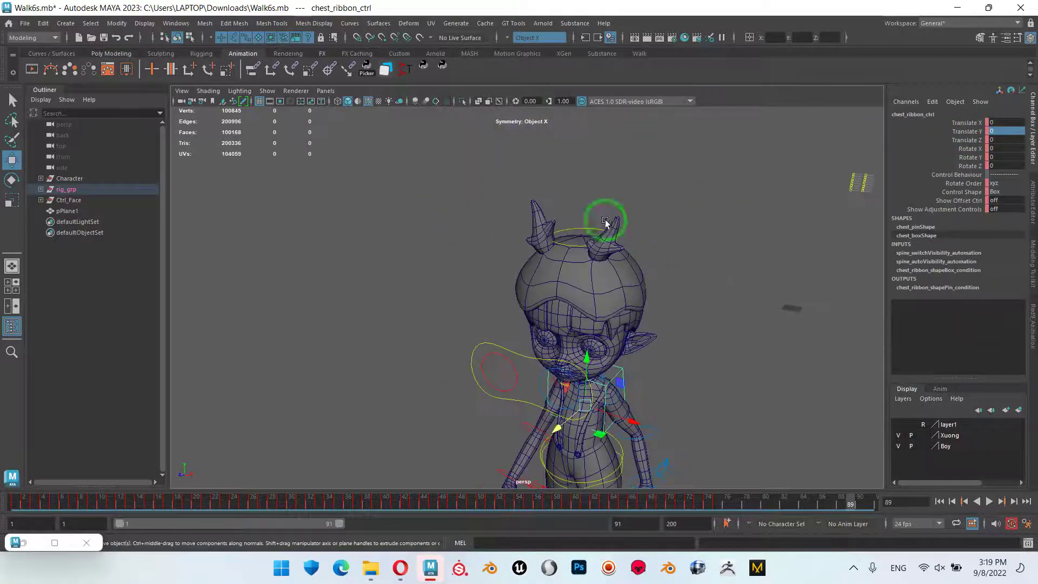
pyautogui.click(586, 230)
pyautogui.moveTo(1005, 148); pyautogui.dragTo(1013, 158)
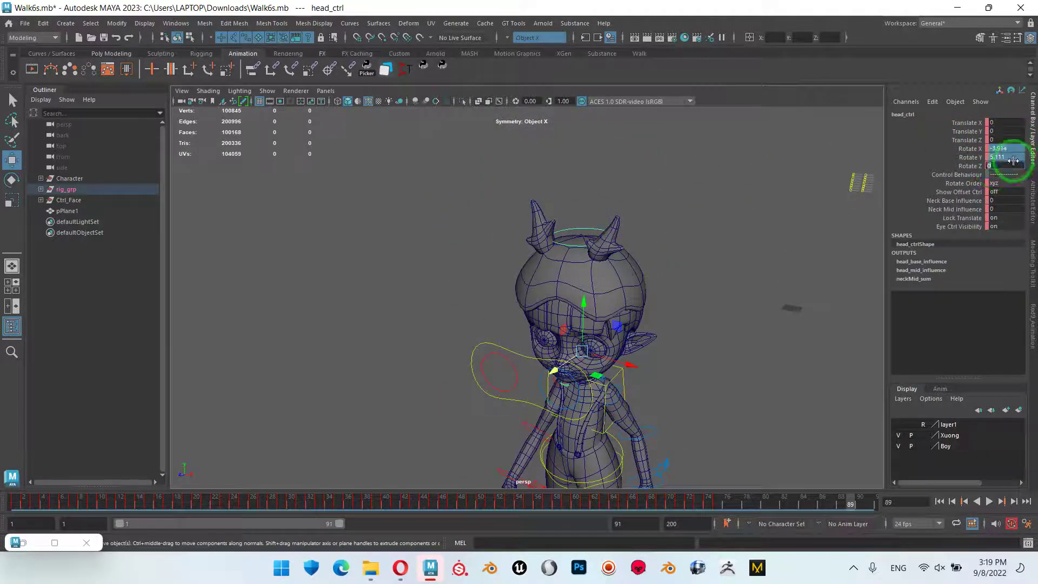
pyautogui.press('Return')
pyautogui.keyDown('alt'); pyautogui.moveTo(737, 322); pyautogui.dragTo(670, 231); pyautogui.keyUp('alt')
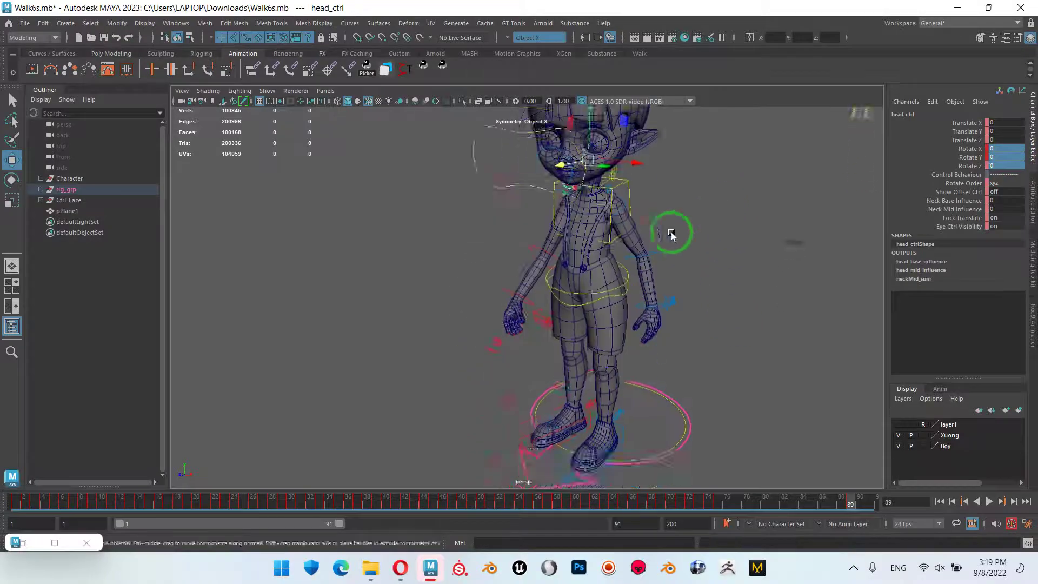
pyautogui.keyDown('alt'); pyautogui.moveTo(670, 232); pyautogui.dragTo(760, 227, button='right'); pyautogui.keyUp('alt')
pyautogui.keyDown('alt'); pyautogui.moveTo(760, 227); pyautogui.dragTo(608, 249, button='middle'); pyautogui.keyUp('alt')
# Adjust the left clavicle's rotation and set right_clavicle_ctrl Rotate Y to 0
pyautogui.click(605, 266)
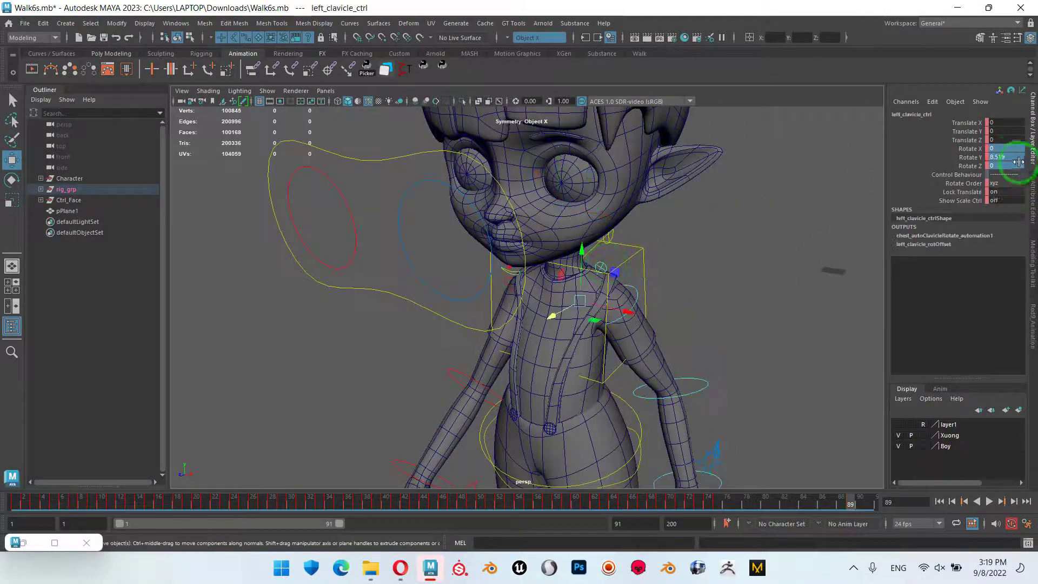
pyautogui.keyDown('ctrl'); pyautogui.moveTo(1009, 151); pyautogui.dragTo(985, 155); pyautogui.keyUp('ctrl')
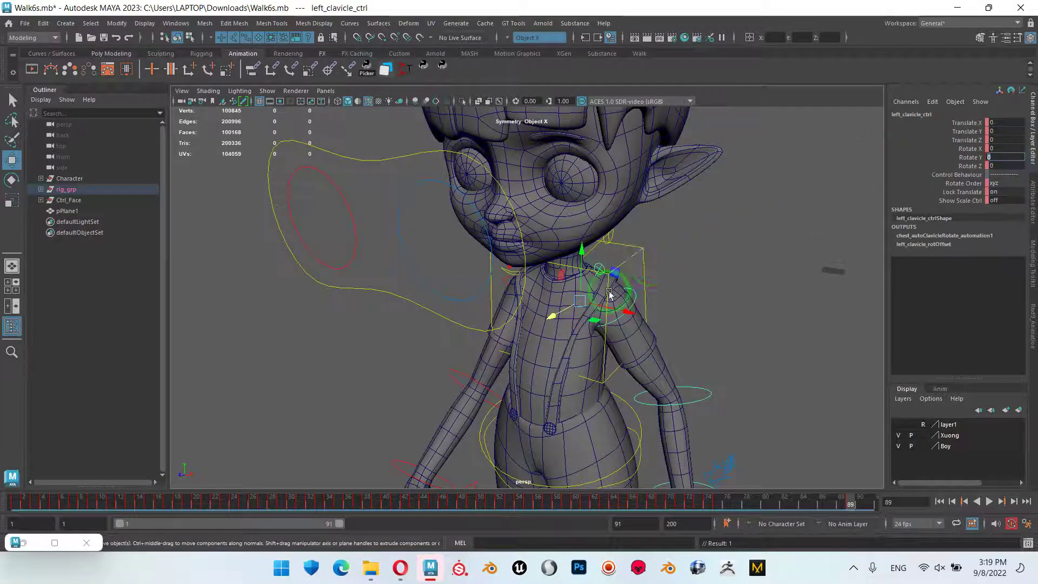
pyautogui.keyDown('alt'); pyautogui.moveTo(609, 294); pyautogui.dragTo(614, 283); pyautogui.keyUp('alt')
pyautogui.keyDown('alt'); pyautogui.moveTo(614, 282); pyautogui.dragTo(621, 378, button='middle'); pyautogui.keyUp('alt')
pyautogui.click(539, 205)
pyautogui.keyDown('ctrl'); pyautogui.moveTo(999, 156); pyautogui.dragTo(1029, 151); pyautogui.keyUp('ctrl')
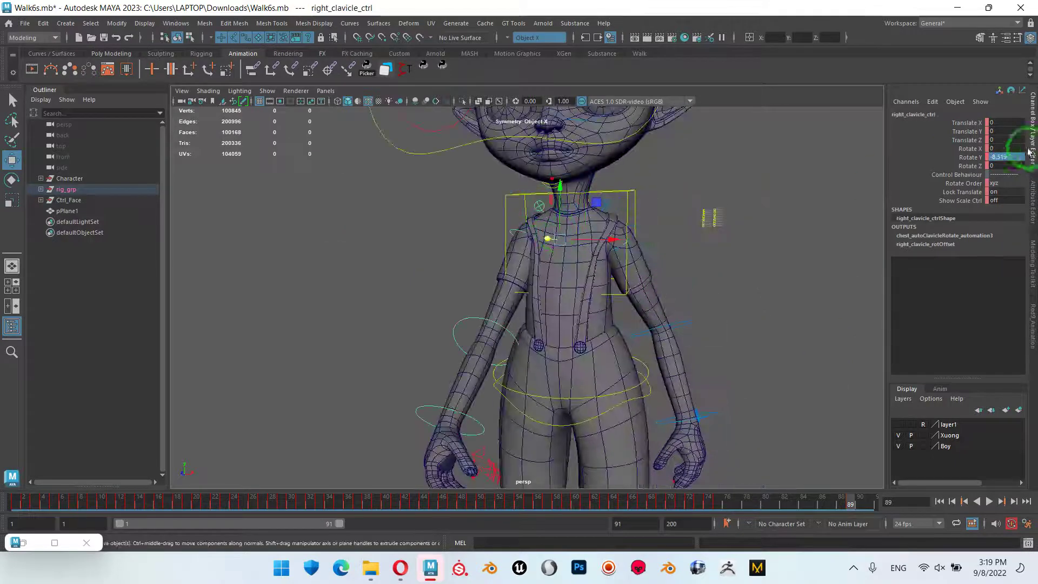
pyautogui.write('0')
pyautogui.press('Return')
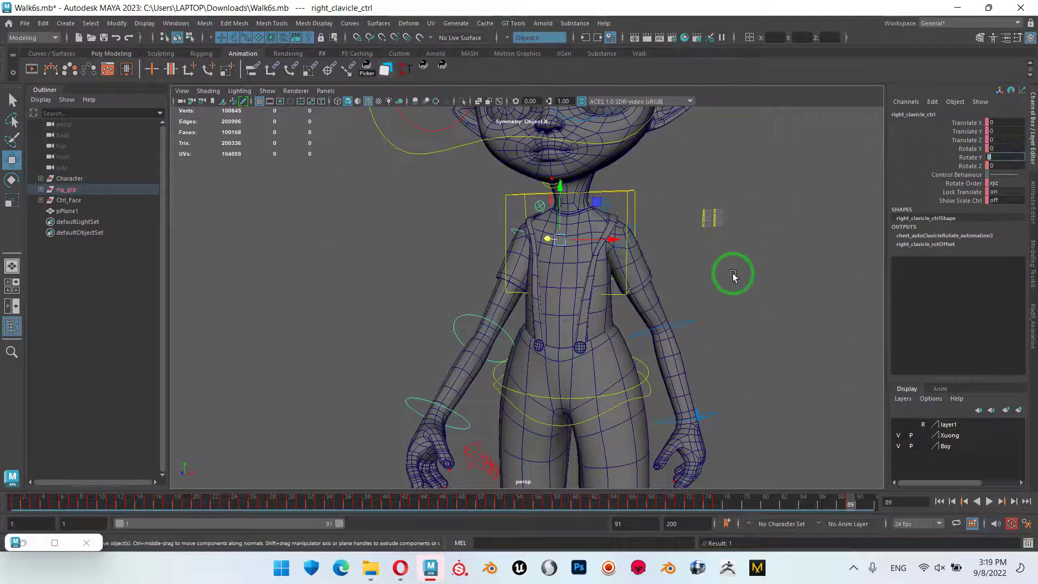
# Rotate right_shoulder_ctrl so the right arm drops down
pyautogui.moveTo(752, 336)
pyautogui.keyDown('alt'); pyautogui.mouseDown()
pyautogui.moveTo(646, 319)
pyautogui.moveTo(563, 338)
pyautogui.moveTo(514, 313)
pyautogui.moveTo(704, 308)
pyautogui.moveTo(454, 297)
pyautogui.mouseUp(); pyautogui.keyUp('alt')
pyautogui.keyDown('alt'); pyautogui.moveTo(454, 297); pyautogui.dragTo(727, 264, button='right'); pyautogui.keyUp('alt')
pyautogui.click(727, 263)
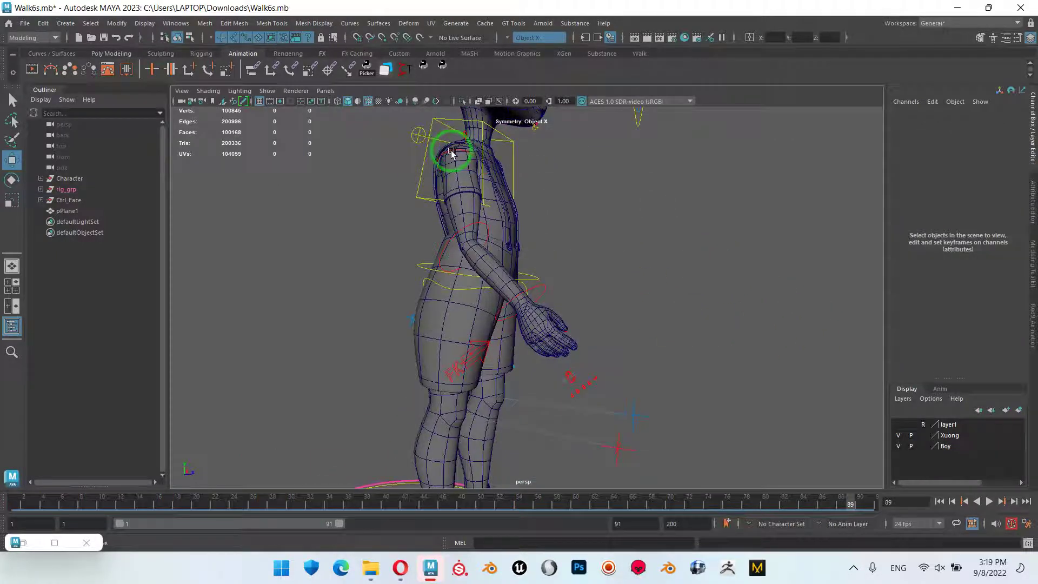
pyautogui.click(451, 151)
pyautogui.press('e')
pyautogui.moveTo(503, 170); pyautogui.dragTo(534, 288)
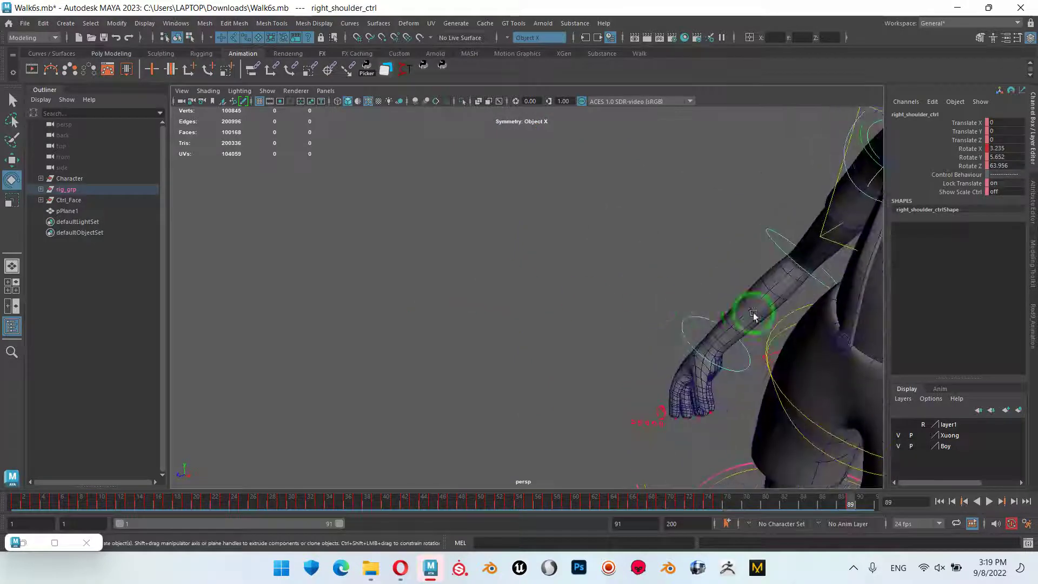
pyautogui.scroll(-5, 753, 313)
pyautogui.moveTo(672, 324)
pyautogui.keyDown('alt'); pyautogui.mouseDown()
pyautogui.moveTo(636, 273)
pyautogui.moveTo(608, 278)
pyautogui.moveTo(749, 328)
pyautogui.moveTo(670, 330)
pyautogui.moveTo(637, 343)
pyautogui.moveTo(644, 229)
pyautogui.mouseUp(); pyautogui.keyUp('alt')
# Slightly straighten the right elbow
pyautogui.click(710, 249)
pyautogui.click(620, 268)
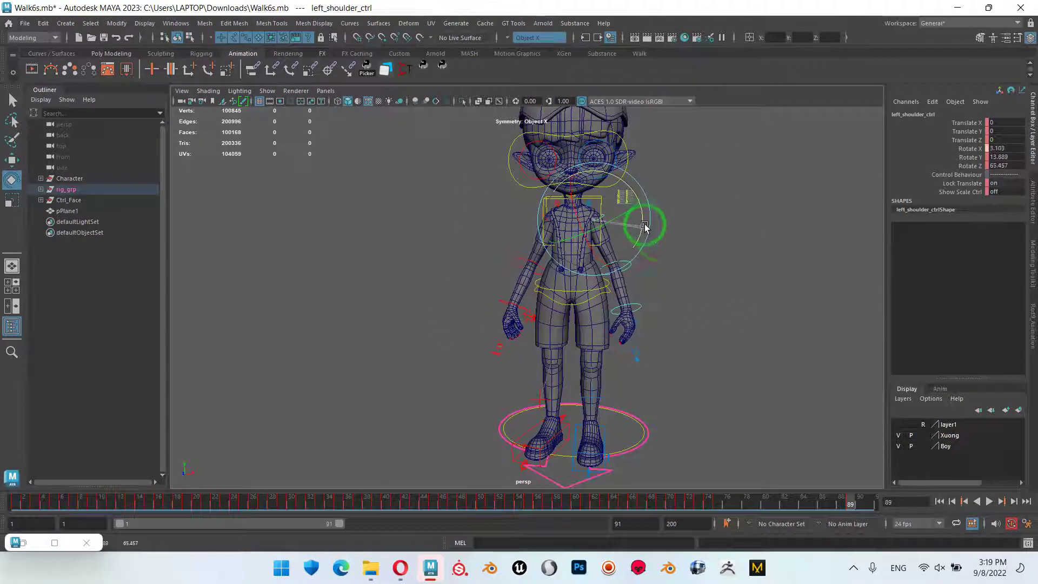
pyautogui.click(707, 255)
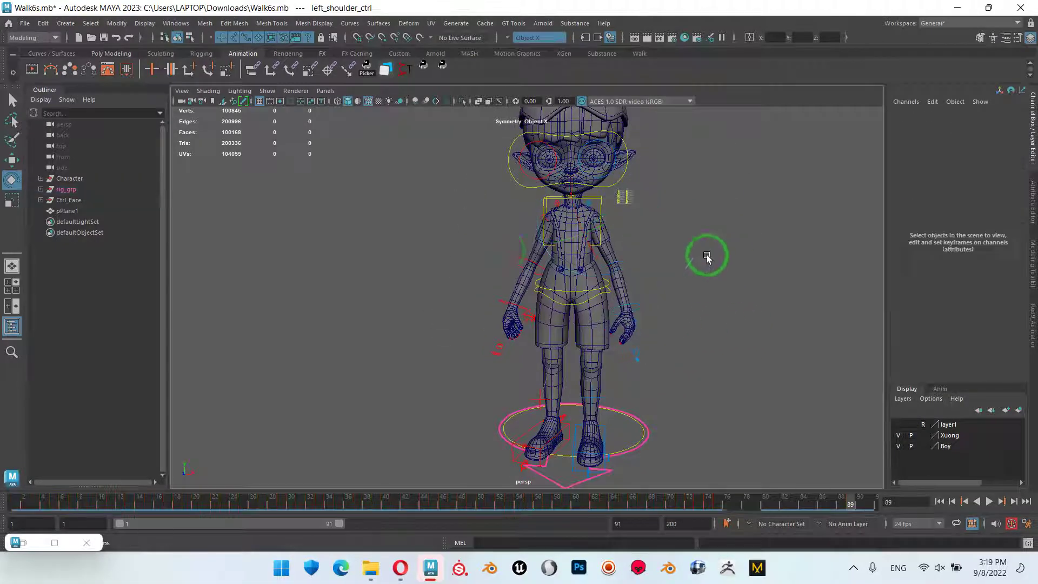
pyautogui.click(519, 261)
pyautogui.moveTo(539, 313); pyautogui.dragTo(543, 309)
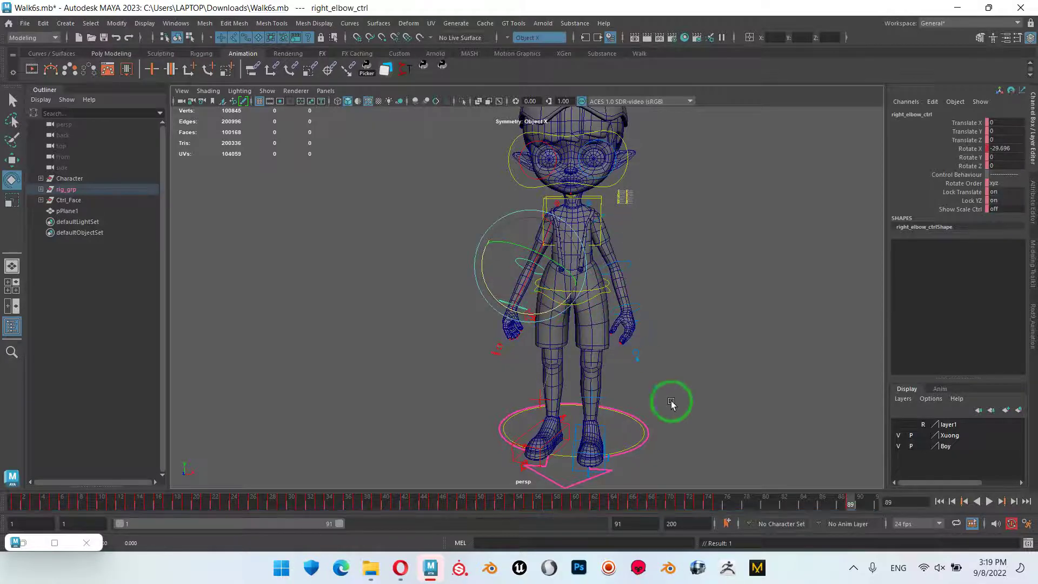
# Tilt waist_ctrl slightly forward to about Rotate X 7.3
pyautogui.keyDown('alt'); pyautogui.moveTo(722, 338); pyautogui.dragTo(487, 297); pyautogui.keyUp('alt')
pyautogui.keyDown('alt'); pyautogui.moveTo(510, 335); pyautogui.dragTo(557, 293, button='right'); pyautogui.keyUp('alt')
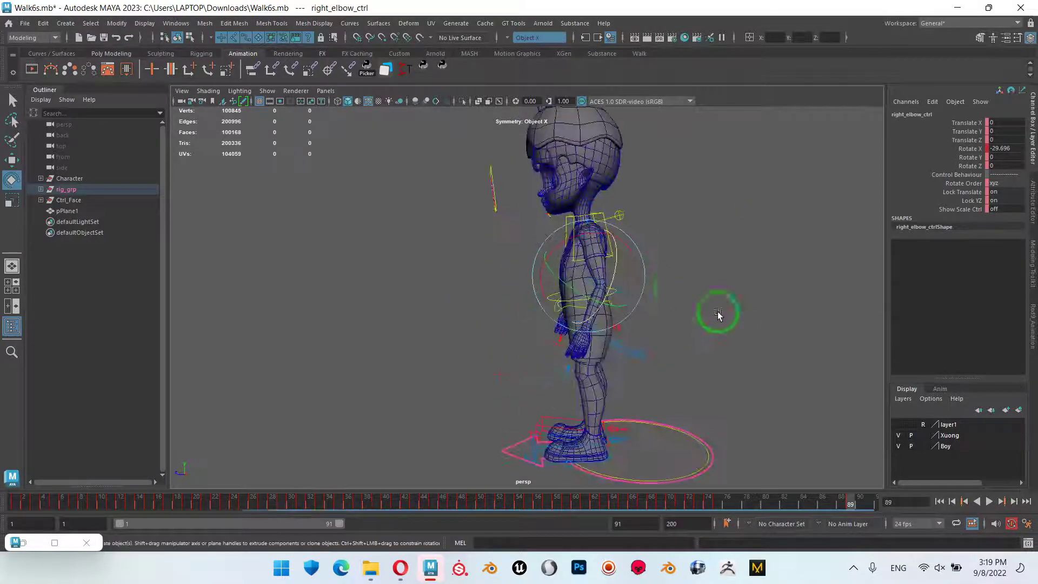
pyautogui.click(695, 280)
pyautogui.click(527, 284)
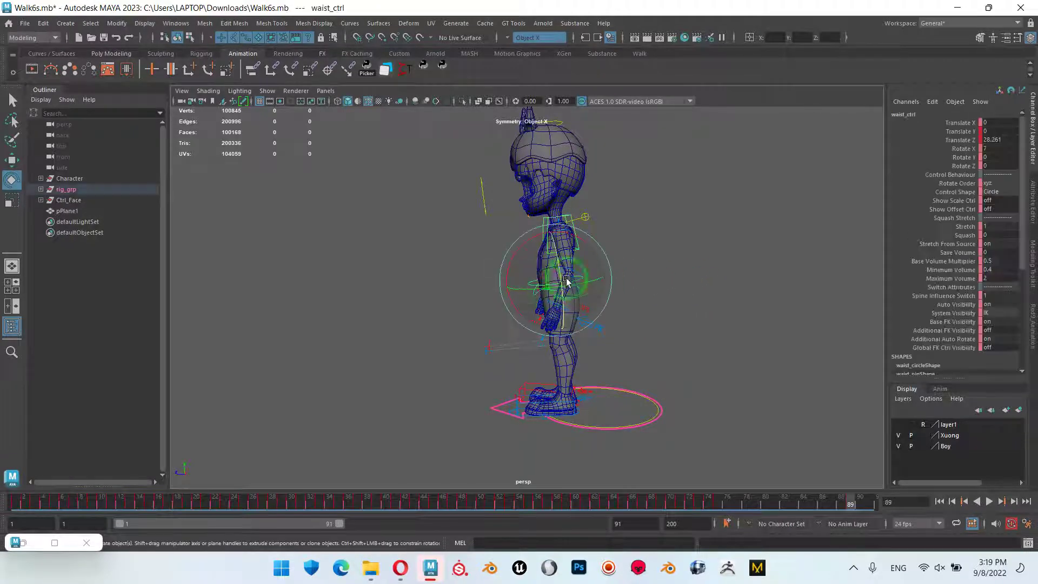
pyautogui.moveTo(567, 236); pyautogui.dragTo(571, 231)
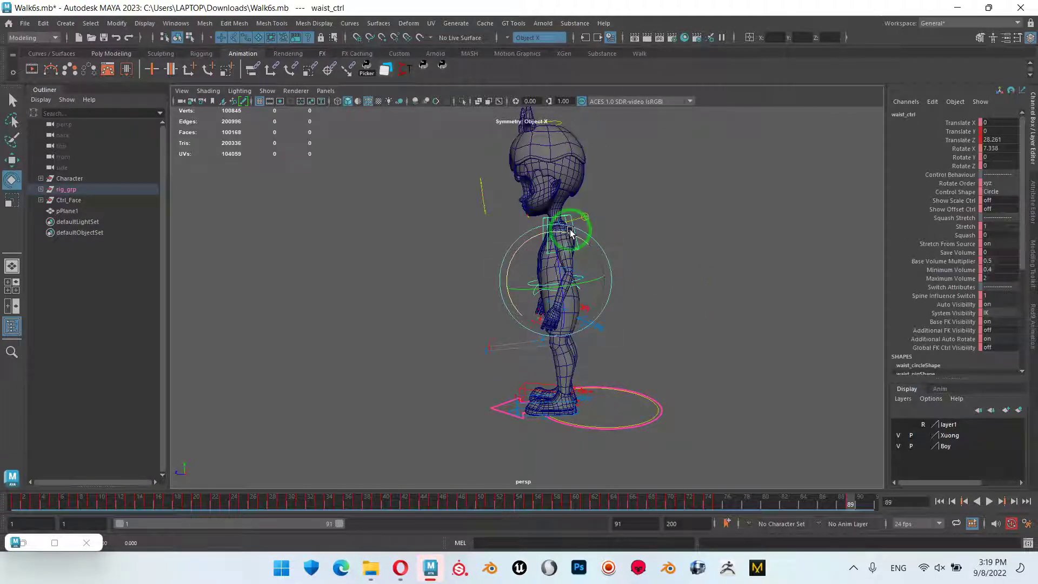
# Check the pose from a front three-quarter view and scrub back to about frame 57
pyautogui.click(624, 300)
pyautogui.click(579, 249)
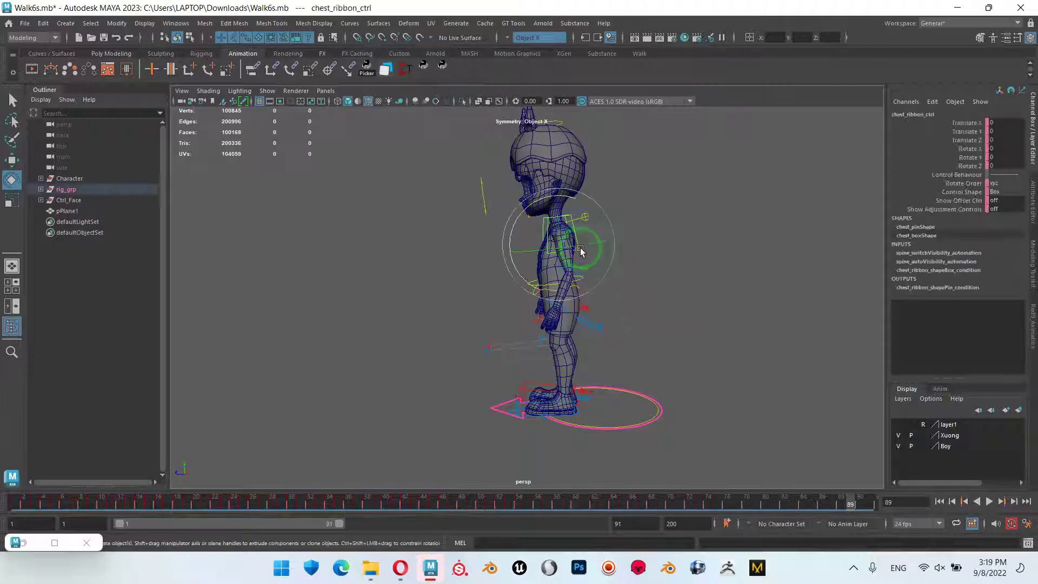
pyautogui.click(690, 240)
pyautogui.moveTo(655, 270)
pyautogui.keyDown('alt'); pyautogui.mouseDown()
pyautogui.moveTo(628, 345)
pyautogui.moveTo(662, 348)
pyautogui.moveTo(574, 375)
pyautogui.moveTo(797, 474)
pyautogui.mouseUp(); pyautogui.keyUp('alt')
pyautogui.moveTo(849, 503)
pyautogui.mouseDown()
pyautogui.moveTo(567, 504)
pyautogui.moveTo(852, 509)
pyautogui.mouseUp()
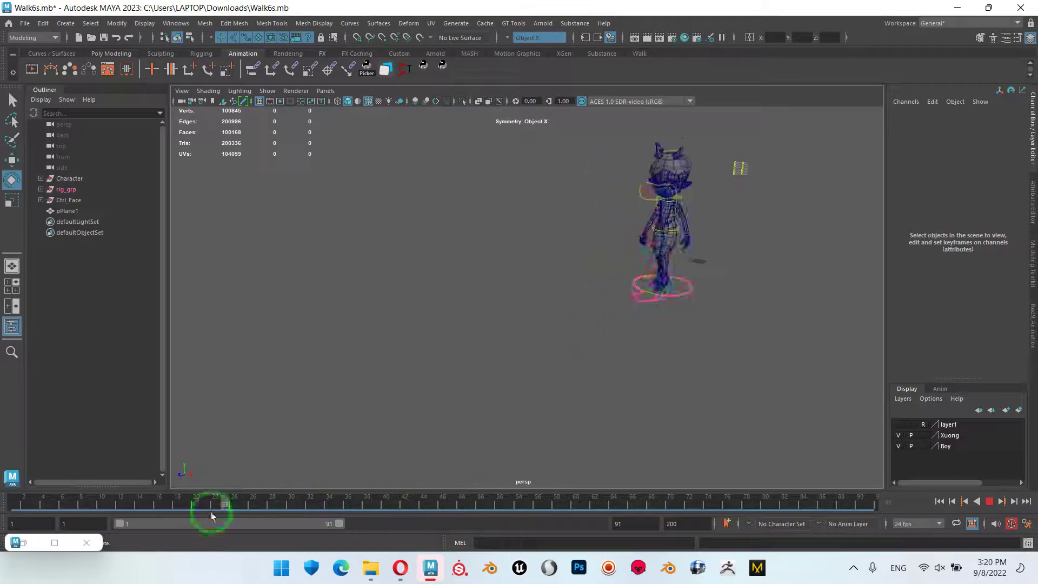
pyautogui.click(16, 503)
pyautogui.press('space')
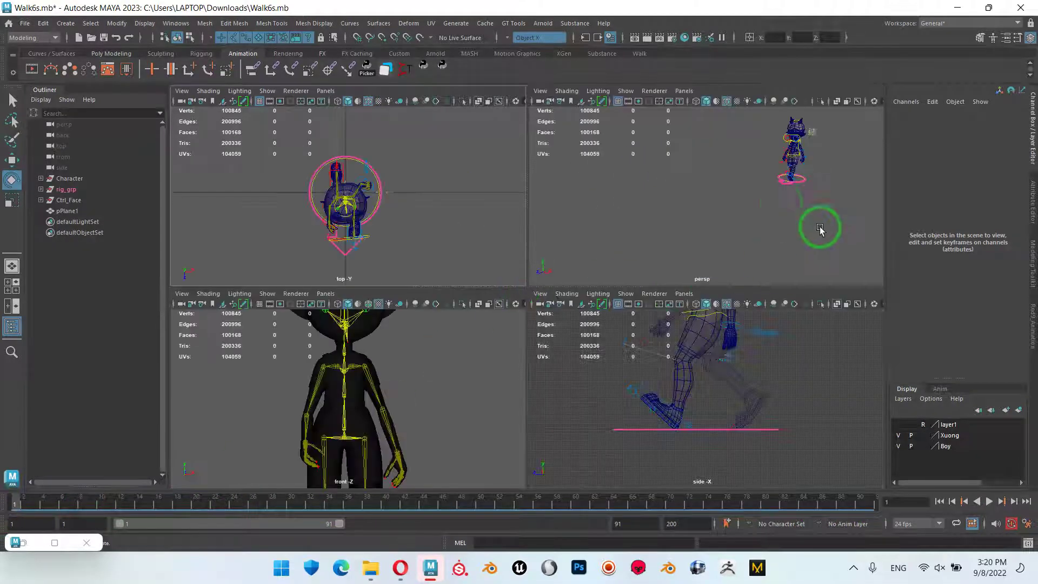
pyautogui.press('space')
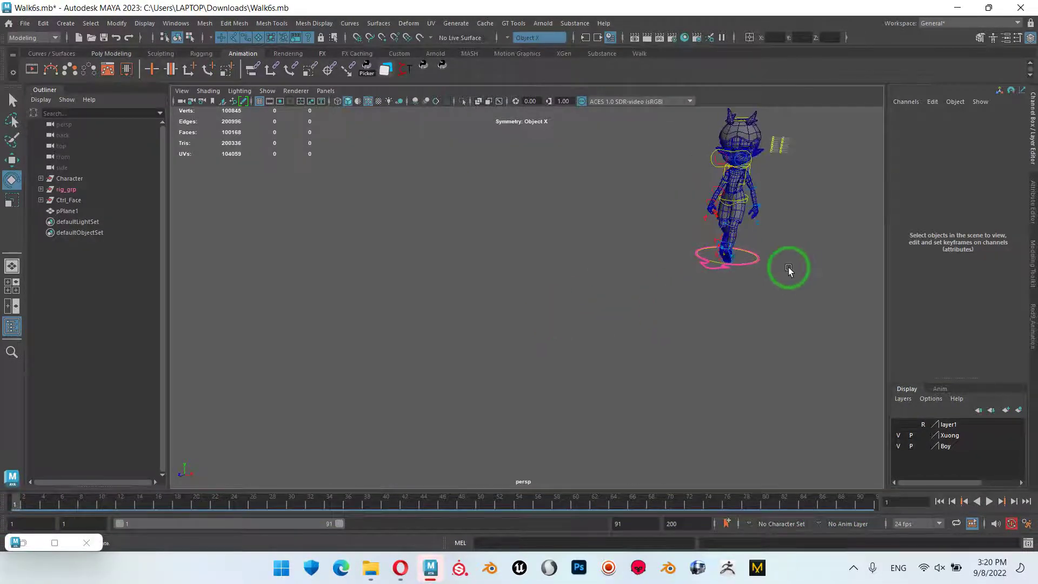
pyautogui.keyDown('alt'); pyautogui.moveTo(678, 290); pyautogui.dragTo(840, 331); pyautogui.keyUp('alt')
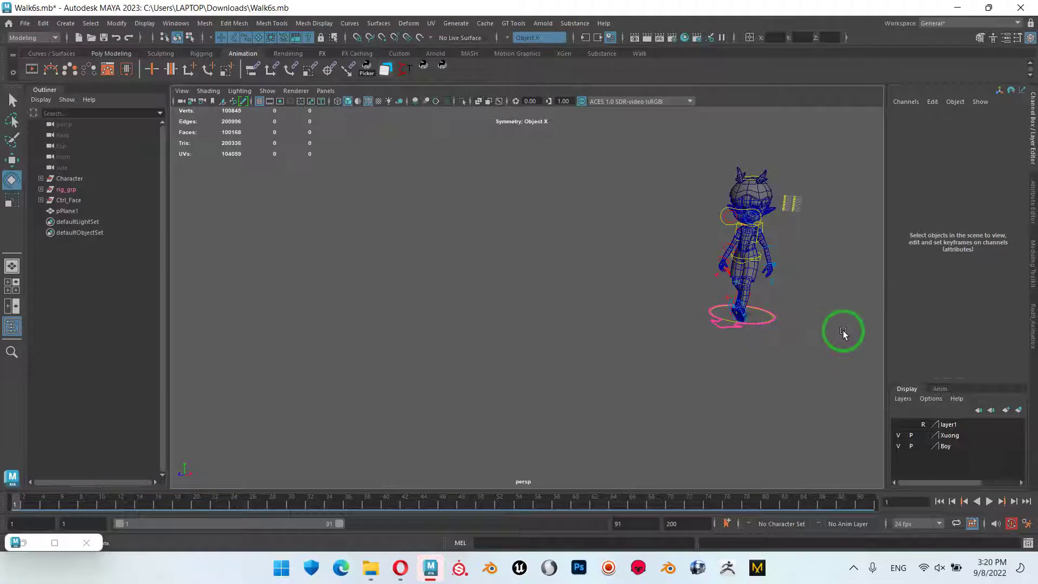
pyautogui.click(987, 501)
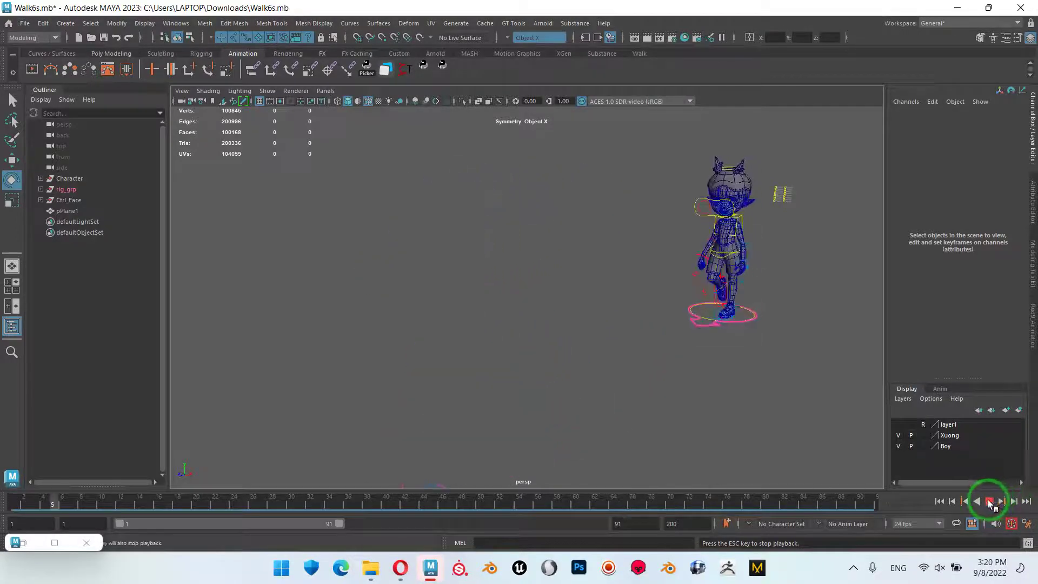
pyautogui.click(989, 502)
pyautogui.moveTo(573, 505)
pyautogui.mouseDown()
pyautogui.moveTo(732, 497)
pyautogui.moveTo(821, 511)
pyautogui.moveTo(748, 524)
pyautogui.moveTo(835, 525)
pyautogui.moveTo(736, 508)
pyautogui.moveTo(883, 510)
pyautogui.moveTo(680, 524)
pyautogui.moveTo(868, 512)
pyautogui.moveTo(697, 509)
pyautogui.moveTo(864, 500)
pyautogui.moveTo(771, 503)
pyautogui.moveTo(790, 493)
pyautogui.moveTo(831, 502)
pyautogui.moveTo(841, 494)
pyautogui.moveTo(788, 493)
pyautogui.moveTo(840, 491)
pyautogui.mouseUp()
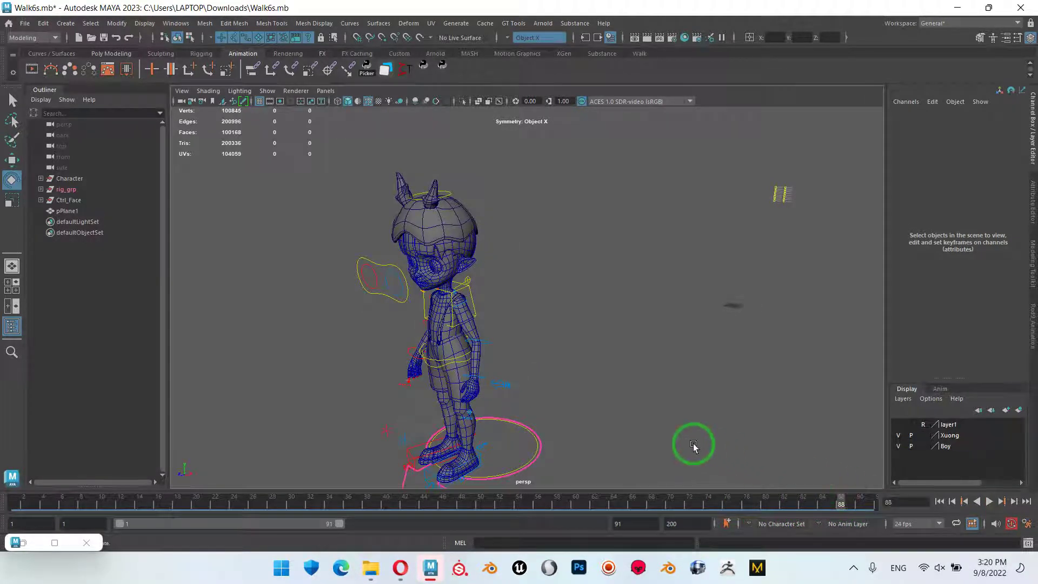
# Frame the legs, select right_foot_ik_ctrl and scrub back to around frame 75
pyautogui.keyDown('alt'); pyautogui.moveTo(693, 443); pyautogui.dragTo(802, 479); pyautogui.keyUp('alt')
pyautogui.scroll(5, 465, 440)
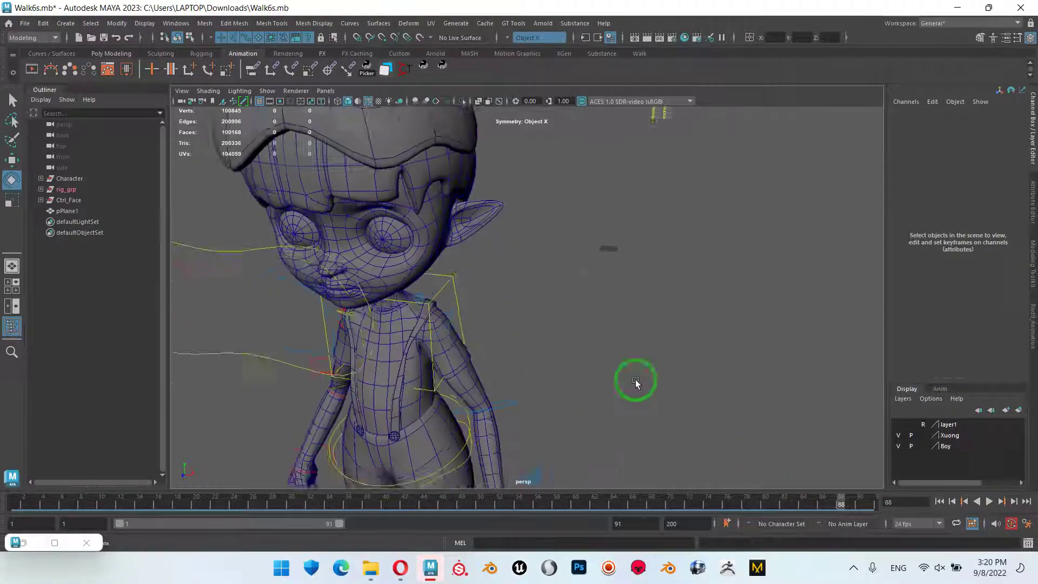
pyautogui.scroll(-3, 635, 379)
pyautogui.keyDown('alt'); pyautogui.moveTo(607, 394); pyautogui.dragTo(715, 289, button='middle'); pyautogui.keyUp('alt')
pyautogui.scroll(-1, 716, 290)
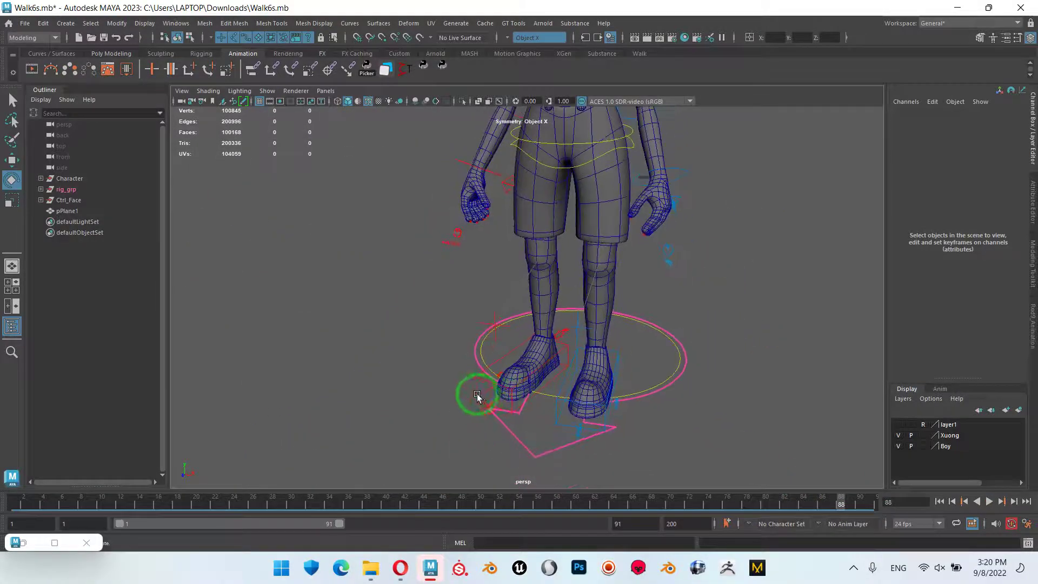
pyautogui.click(472, 393)
pyautogui.moveTo(836, 505)
pyautogui.mouseDown()
pyautogui.moveTo(864, 505)
pyautogui.moveTo(567, 509)
pyautogui.mouseUp()
# Scrub frames 61–76 to review the right foot's motion on the full character
pyautogui.moveTo(717, 390)
pyautogui.keyDown('alt'); pyautogui.mouseDown()
pyautogui.moveTo(678, 387)
pyautogui.moveTo(740, 397)
pyautogui.moveTo(649, 417)
pyautogui.mouseUp(); pyautogui.keyUp('alt')
pyautogui.moveTo(572, 509)
pyautogui.mouseDown()
pyautogui.moveTo(713, 508)
pyautogui.moveTo(588, 509)
pyautogui.mouseUp()
pyautogui.moveTo(724, 430)
pyautogui.keyDown('alt'); pyautogui.mouseDown()
pyautogui.moveTo(715, 412)
pyautogui.moveTo(732, 432)
pyautogui.mouseUp(); pyautogui.keyUp('alt')
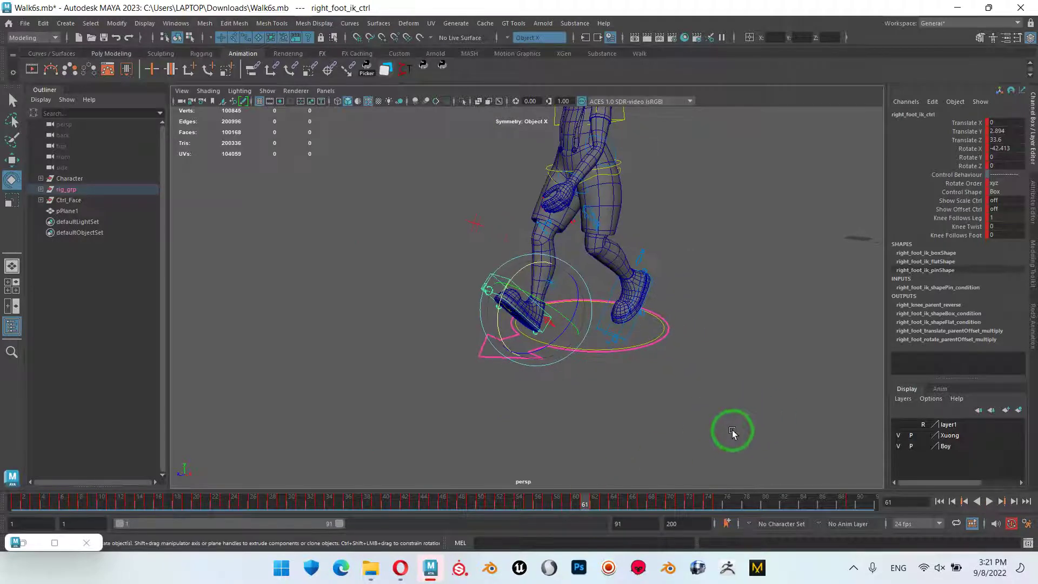
pyautogui.moveTo(588, 505); pyautogui.dragTo(851, 504)
pyautogui.keyDown('alt'); pyautogui.moveTo(768, 432); pyautogui.dragTo(707, 417); pyautogui.keyUp('alt')
pyautogui.keyDown('alt'); pyautogui.moveTo(707, 417); pyautogui.dragTo(607, 398, button='right'); pyautogui.keyUp('alt')
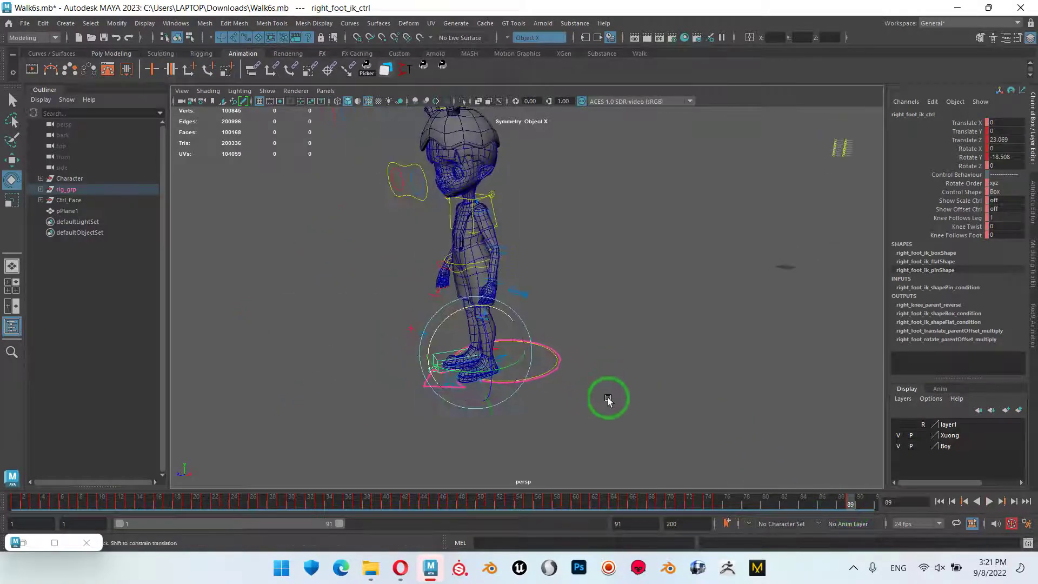
# At frame 82, reduce the right foot's tilt and push it further forward along Z
pyautogui.moveTo(794, 505); pyautogui.dragTo(783, 504)
pyautogui.click(513, 395)
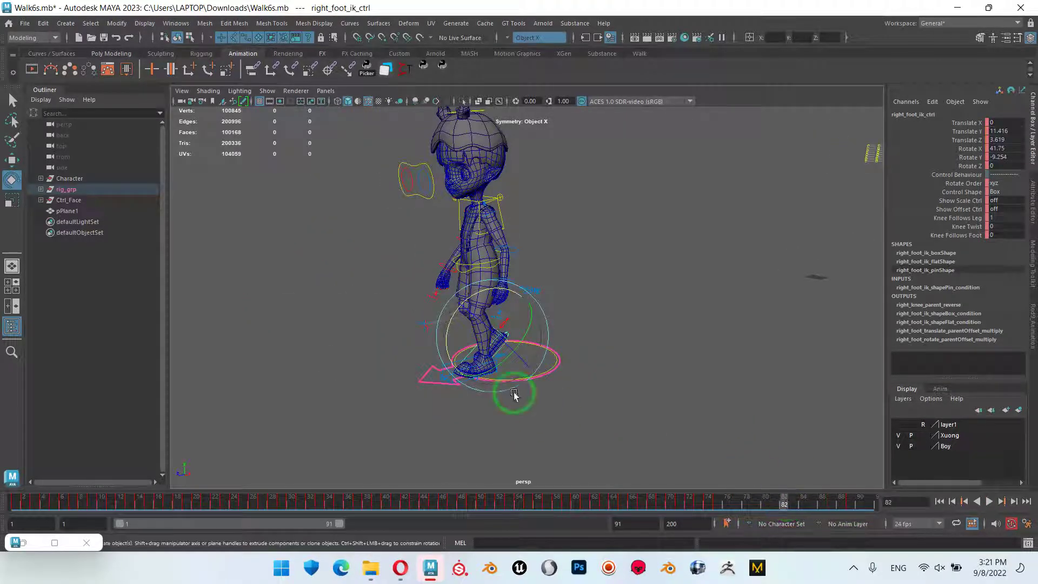
pyautogui.moveTo(494, 329)
pyautogui.keyDown('alt'); pyautogui.mouseDown()
pyautogui.moveTo(445, 371)
pyautogui.moveTo(398, 375)
pyautogui.moveTo(458, 373)
pyautogui.mouseUp(); pyautogui.keyUp('alt')
pyautogui.press('w')
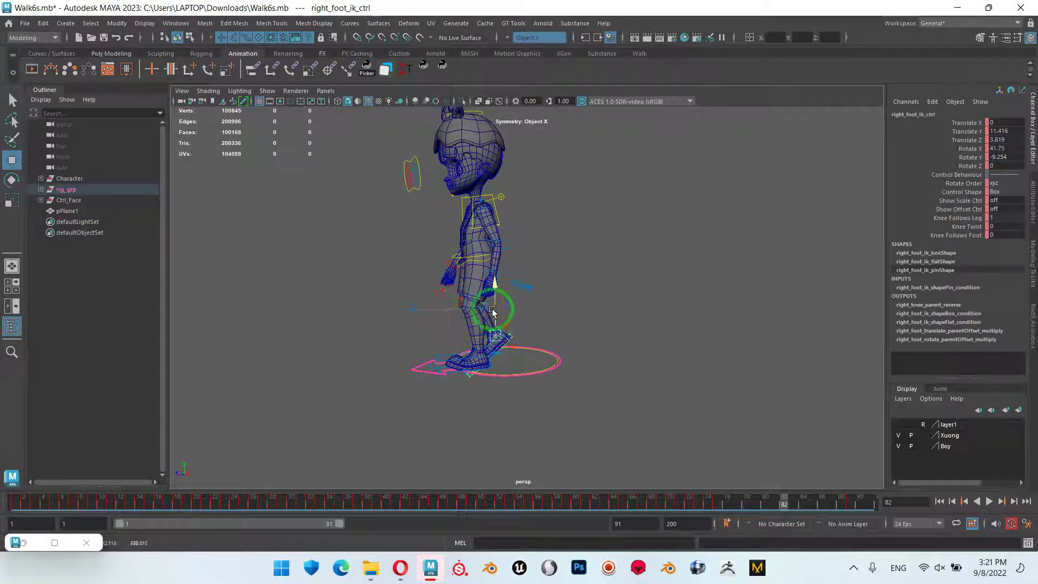
pyautogui.press('e')
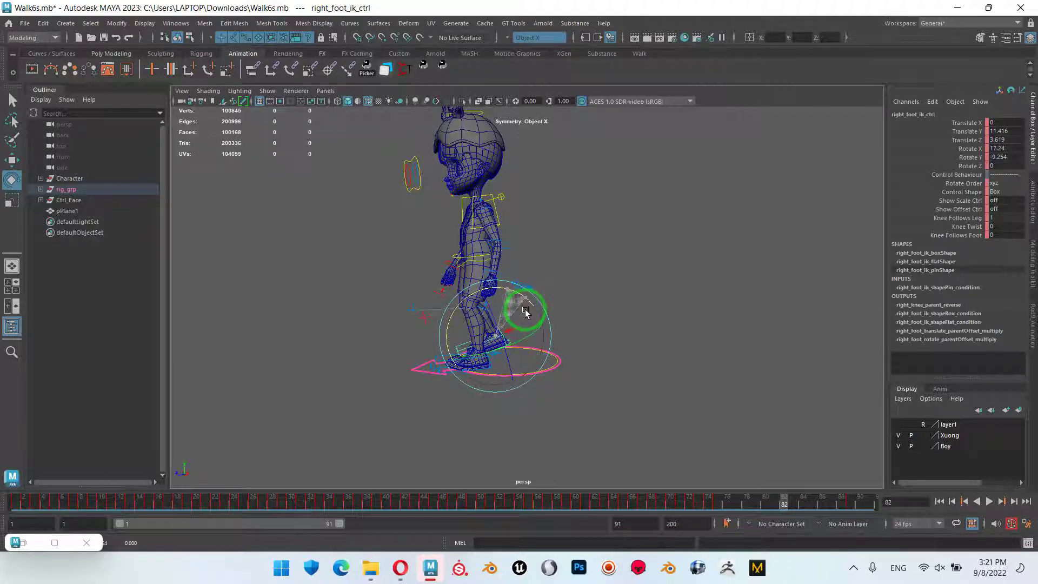
pyautogui.press('w')
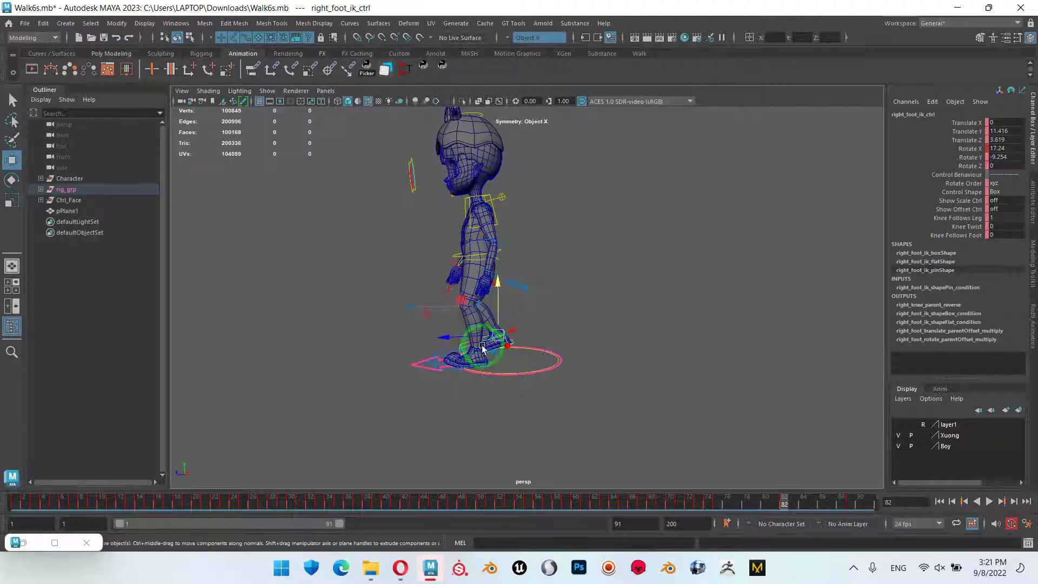
pyautogui.moveTo(460, 339); pyautogui.dragTo(452, 339)
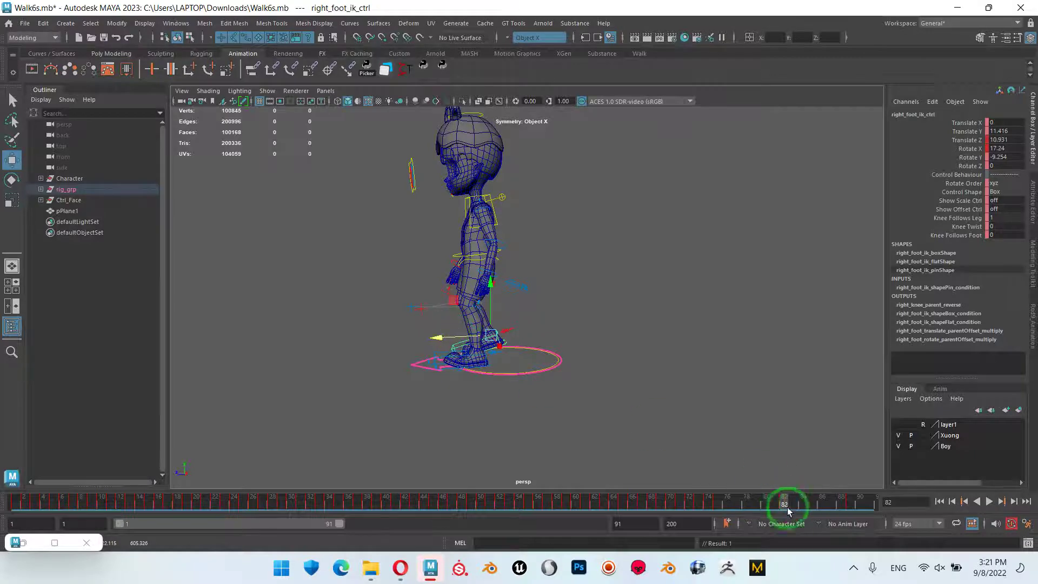
pyautogui.moveTo(787, 511)
pyautogui.mouseDown()
pyautogui.moveTo(850, 500)
pyautogui.moveTo(604, 488)
pyautogui.moveTo(749, 487)
pyautogui.moveTo(846, 501)
pyautogui.moveTo(695, 498)
pyautogui.moveTo(810, 504)
pyautogui.moveTo(793, 502)
pyautogui.mouseUp()
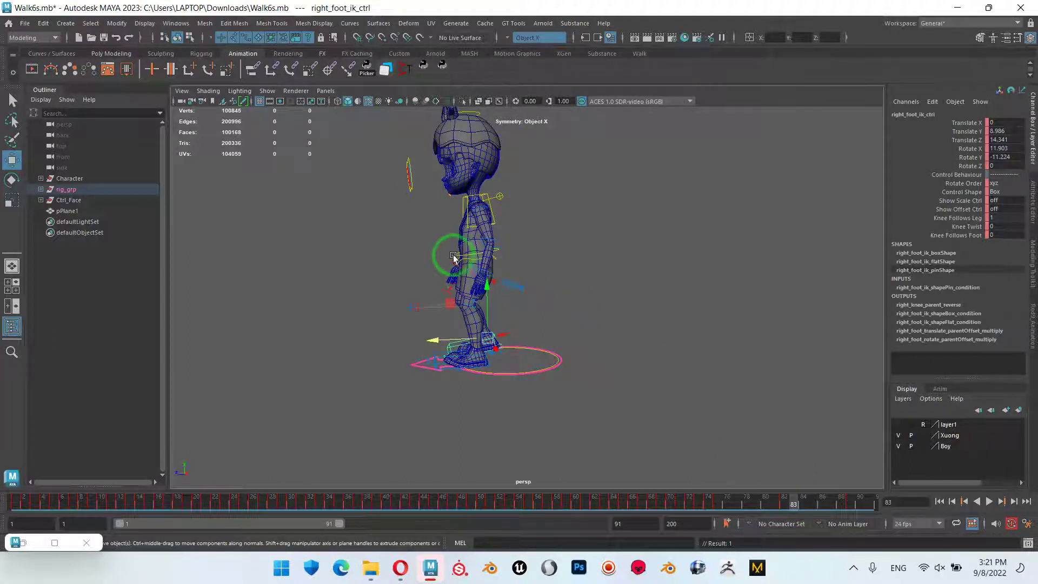
pyautogui.click(453, 255)
# Nudge waist_ctrl down and then back up around frame 80
pyautogui.moveTo(474, 207); pyautogui.dragTo(472, 213)
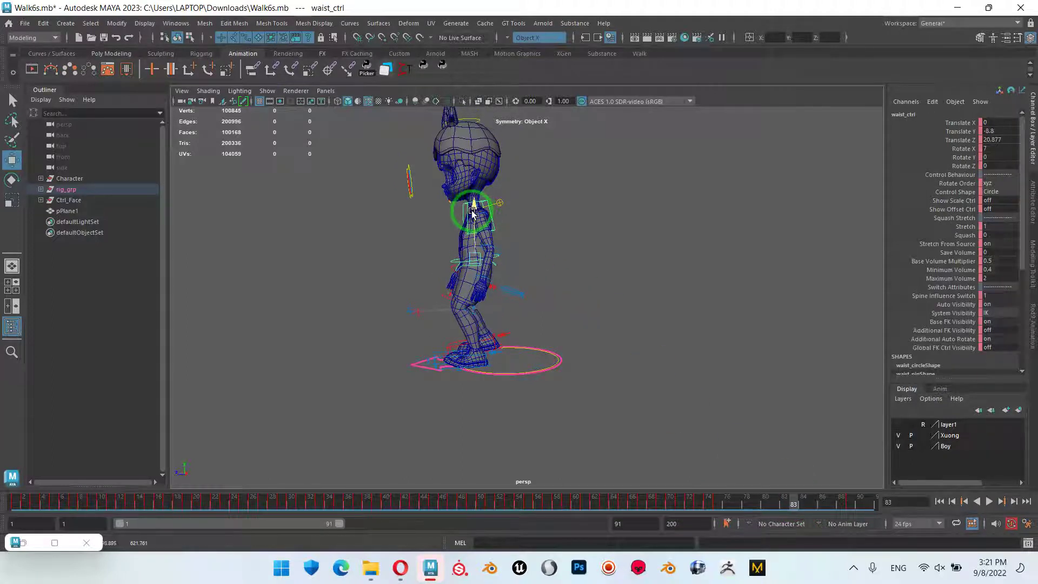
pyautogui.moveTo(802, 514)
pyautogui.mouseDown()
pyautogui.moveTo(695, 505)
pyautogui.moveTo(766, 507)
pyautogui.moveTo(637, 519)
pyautogui.moveTo(793, 509)
pyautogui.mouseUp()
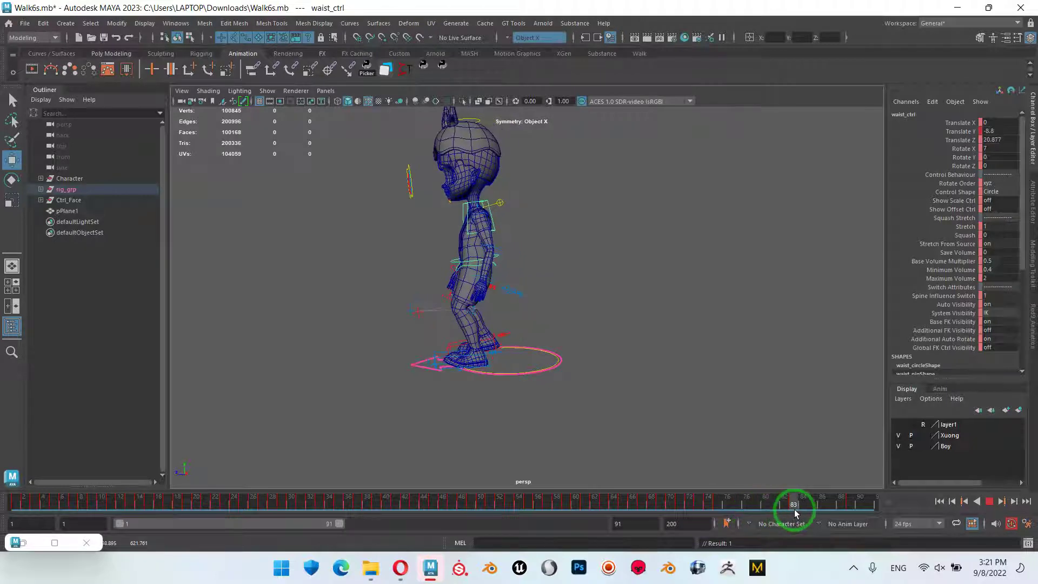
pyautogui.click(476, 229)
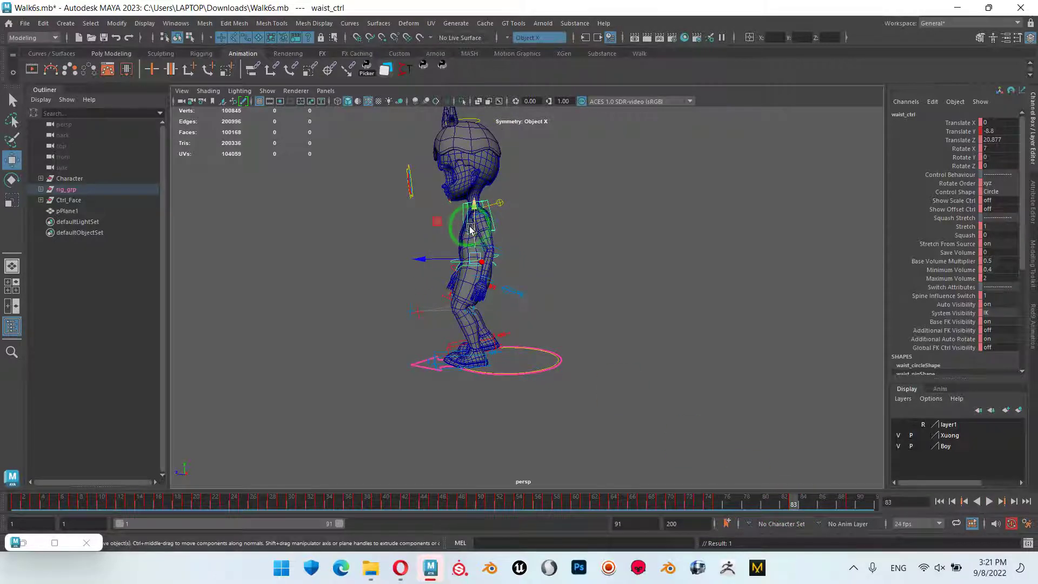
pyautogui.moveTo(476, 231); pyautogui.dragTo(472, 225)
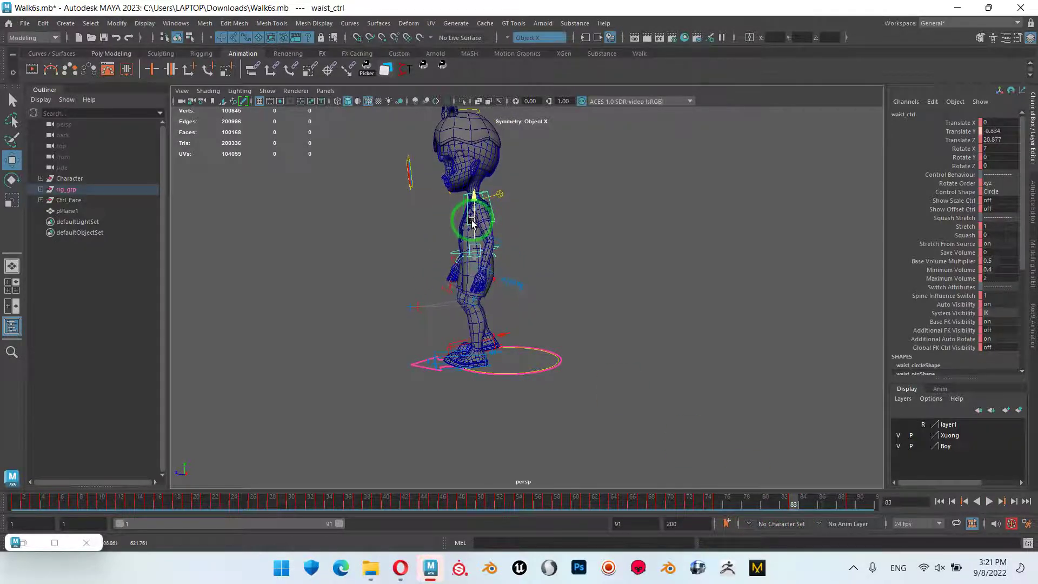
# Scrub frames 78–90 to review the waist motion from a front view
pyautogui.moveTo(795, 505); pyautogui.dragTo(850, 507)
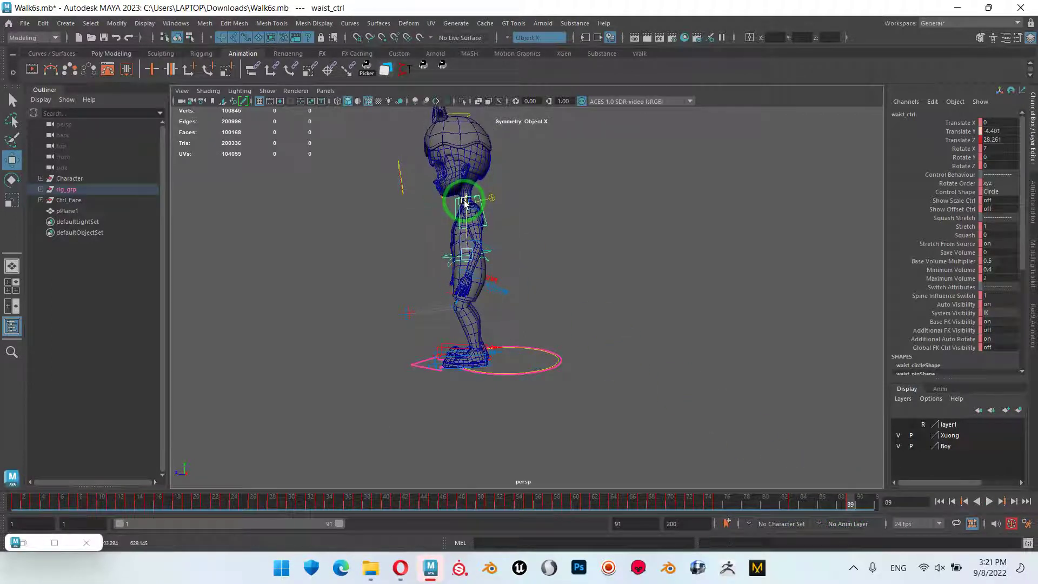
pyautogui.moveTo(849, 505)
pyautogui.mouseDown()
pyautogui.moveTo(609, 521)
pyautogui.moveTo(754, 517)
pyautogui.mouseUp()
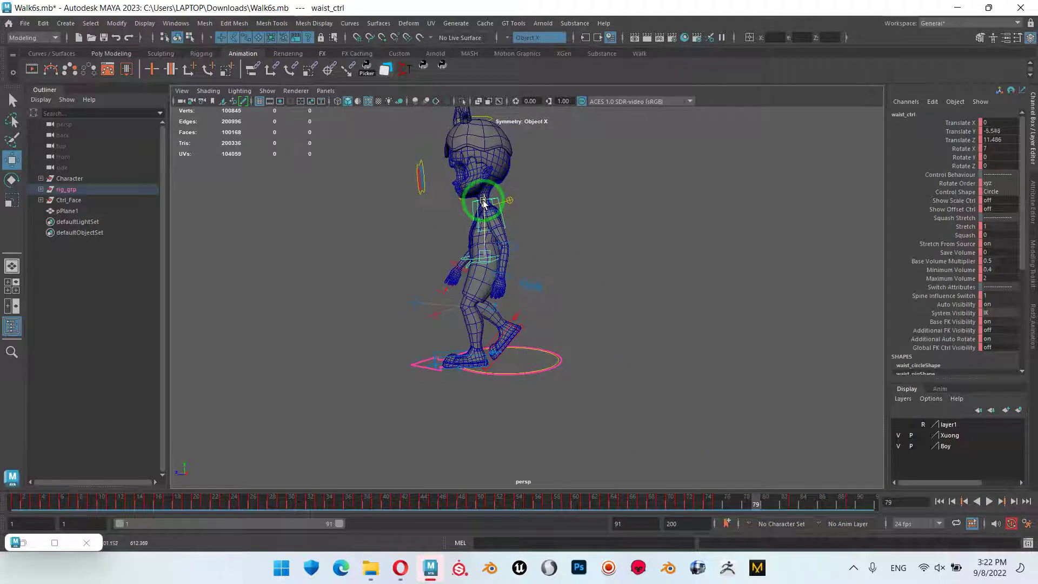
pyautogui.moveTo(783, 520)
pyautogui.mouseDown()
pyautogui.moveTo(667, 514)
pyautogui.moveTo(857, 521)
pyautogui.moveTo(643, 546)
pyautogui.moveTo(717, 543)
pyautogui.moveTo(838, 527)
pyautogui.moveTo(618, 537)
pyautogui.moveTo(832, 528)
pyautogui.moveTo(751, 526)
pyautogui.moveTo(595, 434)
pyautogui.moveTo(679, 440)
pyautogui.moveTo(664, 427)
pyautogui.moveTo(573, 416)
pyautogui.mouseUp()
pyautogui.moveTo(732, 511)
pyautogui.mouseDown()
pyautogui.moveTo(479, 510)
pyautogui.moveTo(849, 516)
pyautogui.moveTo(597, 509)
pyautogui.moveTo(850, 511)
pyautogui.moveTo(841, 509)
pyautogui.mouseUp()
pyautogui.moveTo(553, 337)
pyautogui.keyDown('alt'); pyautogui.mouseDown()
pyautogui.moveTo(706, 367)
pyautogui.moveTo(637, 368)
pyautogui.mouseUp(); pyautogui.keyUp('alt')
pyautogui.moveTo(43, 23)
pyautogui.mouseDown()
pyautogui.moveTo(116, 128)
pyautogui.moveTo(233, 135)
pyautogui.mouseUp()
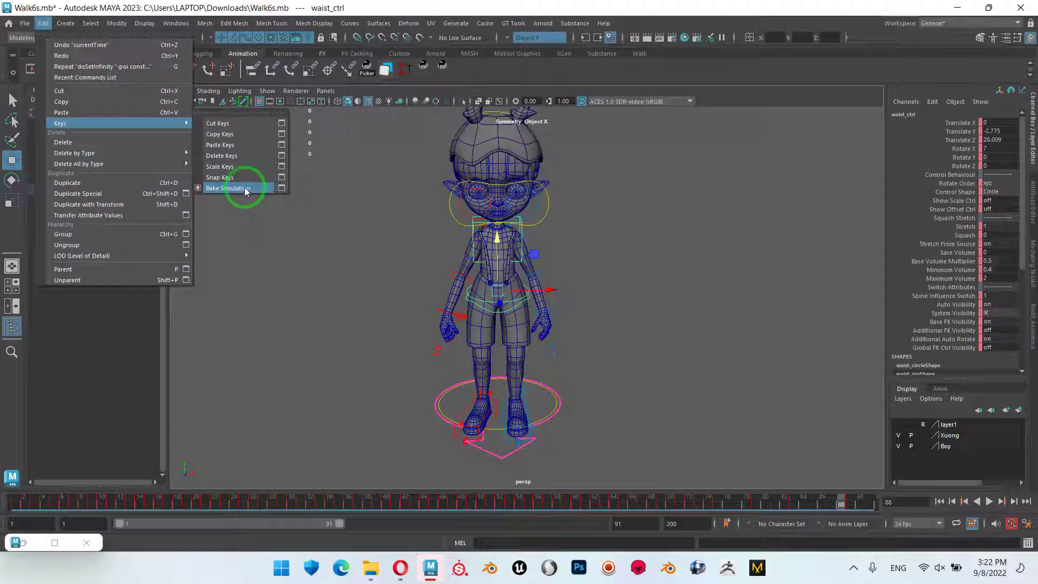
# Frame all waist_ctrl curves in the Graph Editor, close it, deselect and scrub to frame 57
pyautogui.moveTo(246, 188)
pyautogui.mouseDown()
pyautogui.moveTo(255, 186)
pyautogui.moveTo(22, 549)
pyautogui.mouseUp()
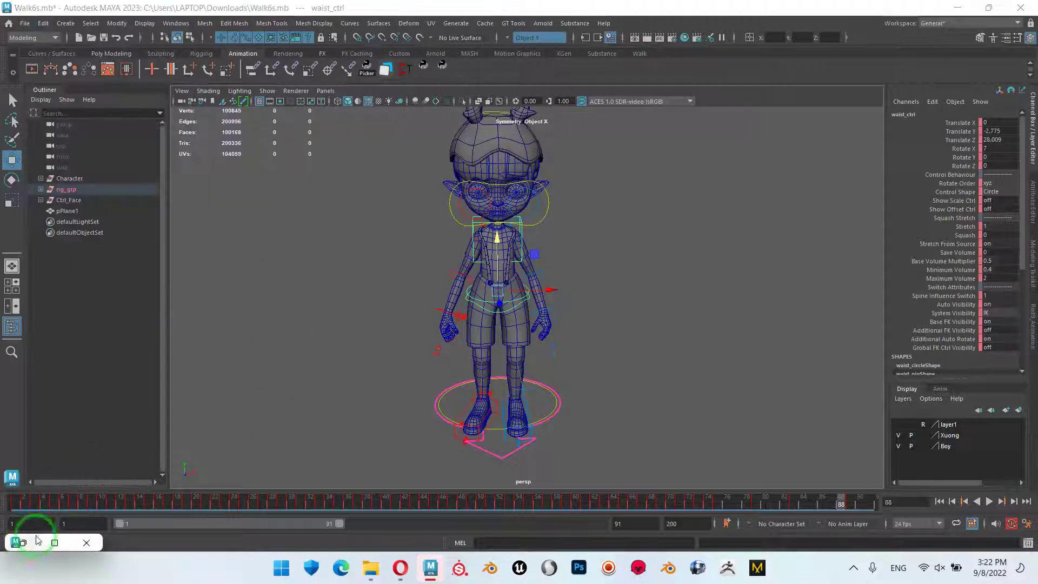
pyautogui.click(23, 546)
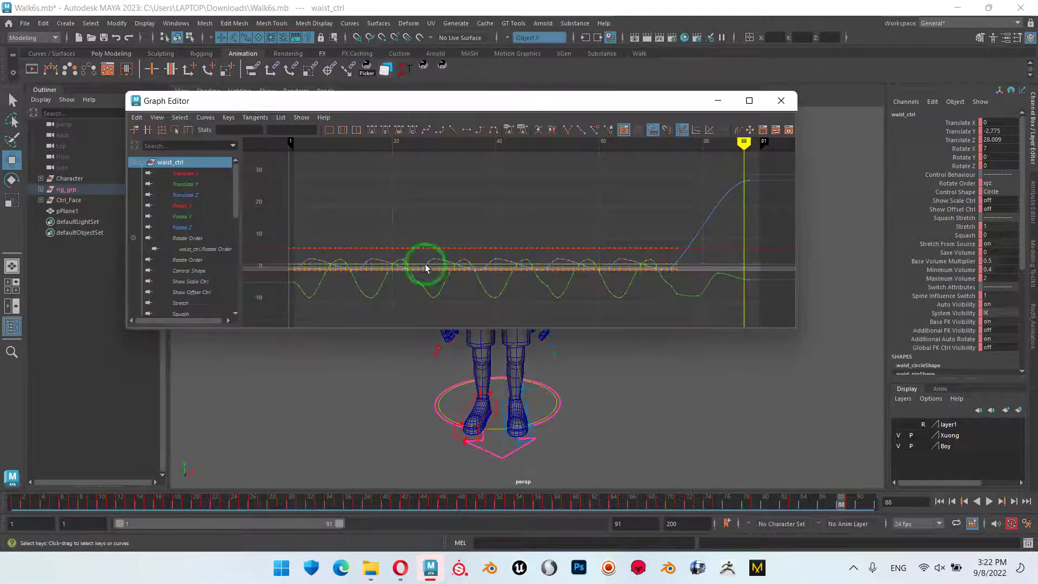
pyautogui.press('a')
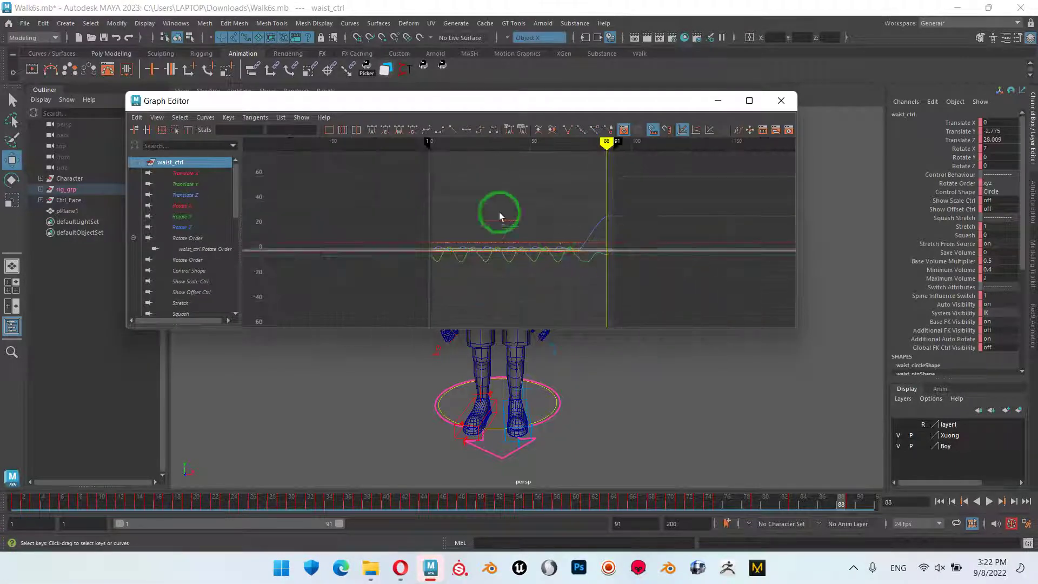
pyautogui.click(780, 101)
pyautogui.click(741, 287)
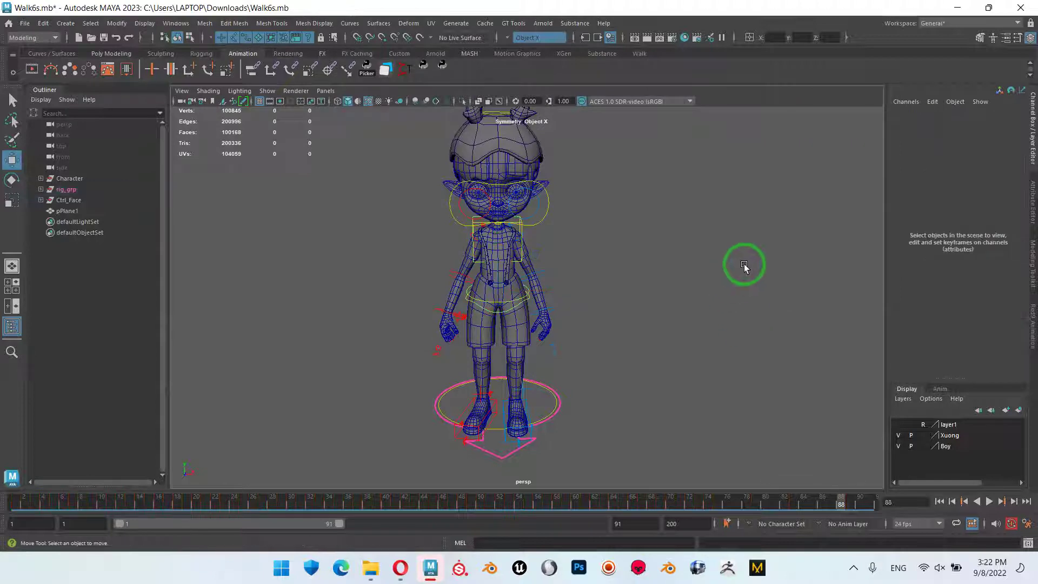
pyautogui.moveTo(659, 433)
pyautogui.keyDown('alt'); pyautogui.mouseDown()
pyautogui.moveTo(616, 303)
pyautogui.moveTo(724, 324)
pyautogui.moveTo(623, 353)
pyautogui.mouseUp(); pyautogui.keyUp('alt')
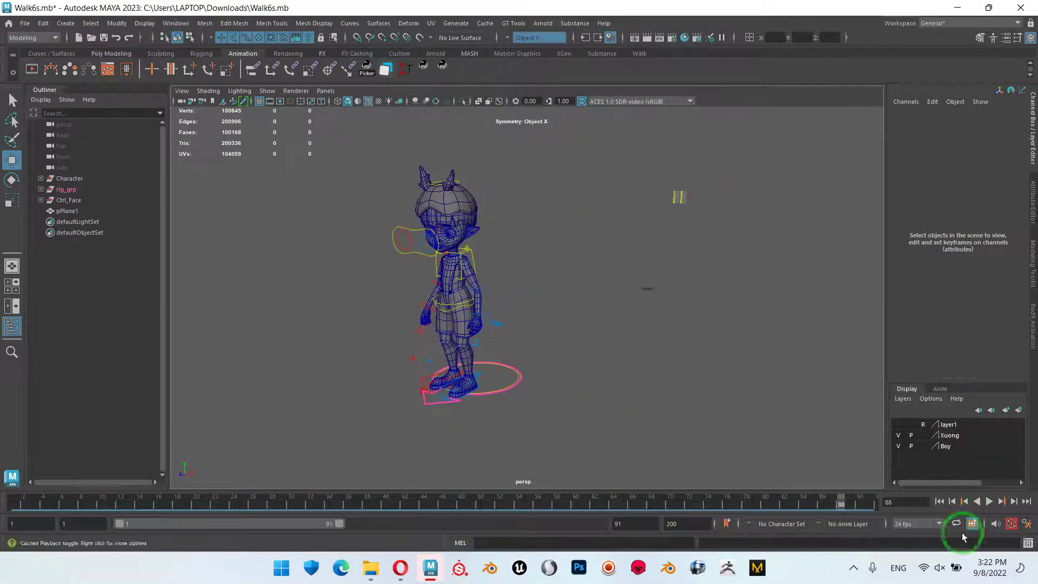
pyautogui.moveTo(840, 508)
pyautogui.mouseDown()
pyautogui.moveTo(87, 505)
pyautogui.moveTo(551, 524)
pyautogui.moveTo(736, 509)
pyautogui.moveTo(926, 514)
pyautogui.moveTo(4, 505)
pyautogui.moveTo(870, 505)
pyautogui.mouseUp()
# Tilt head_ctrl slightly at frame 82 and key the rotation
pyautogui.click(435, 237)
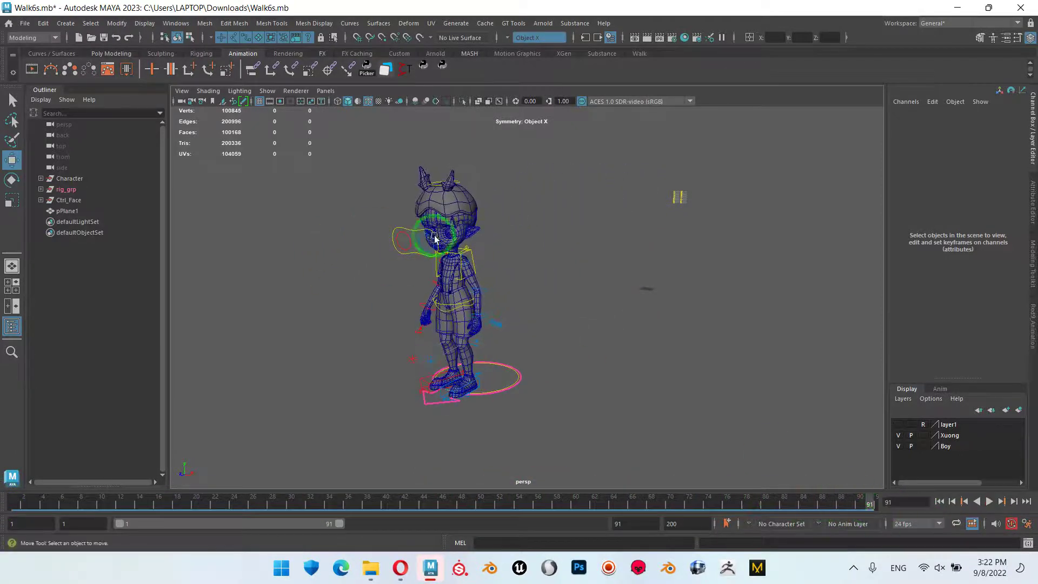
pyautogui.click(430, 215)
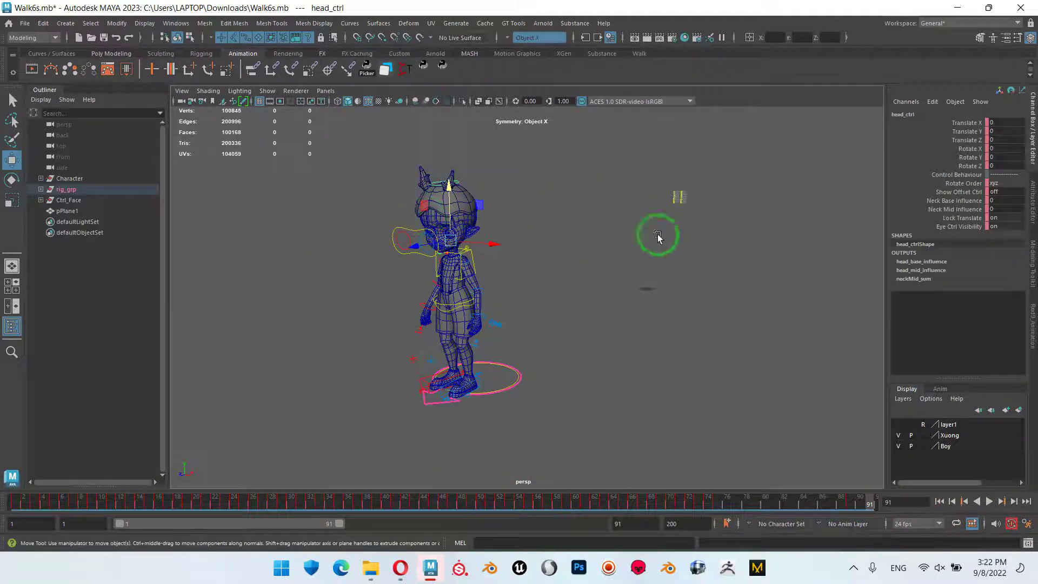
pyautogui.click(780, 503)
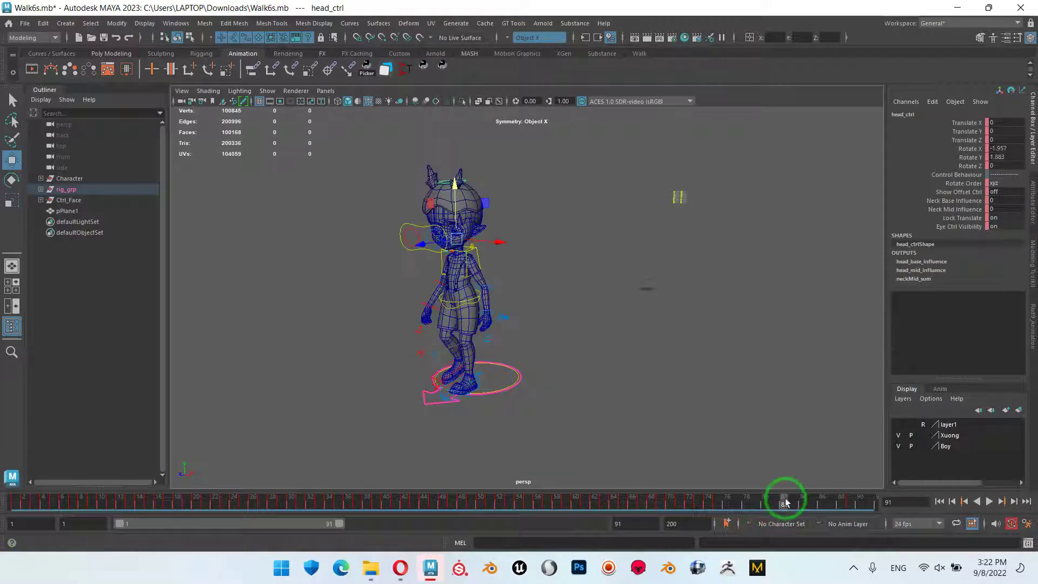
pyautogui.click(409, 209)
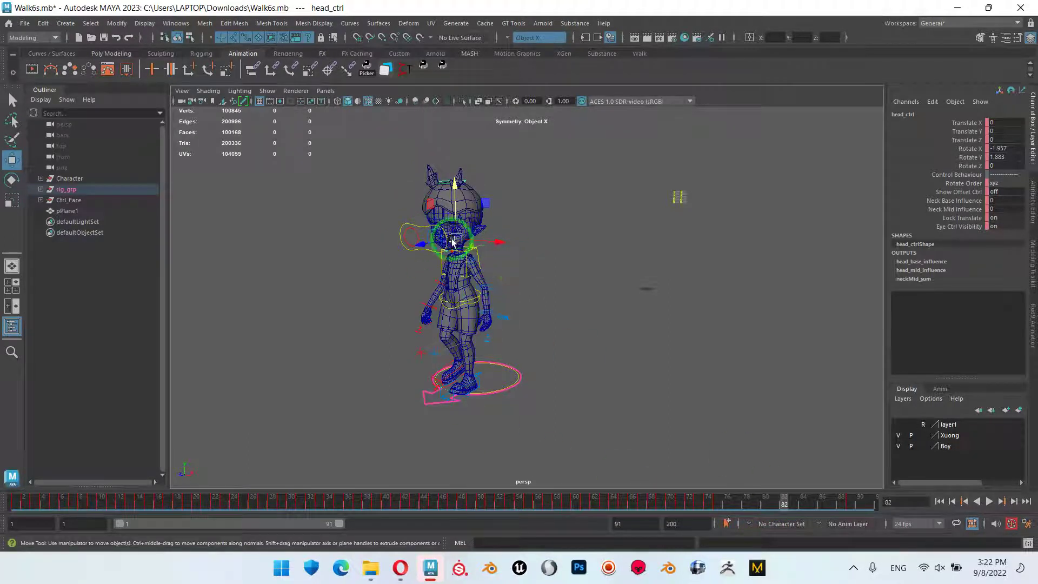
pyautogui.press('e')
pyautogui.moveTo(431, 211); pyautogui.dragTo(429, 214)
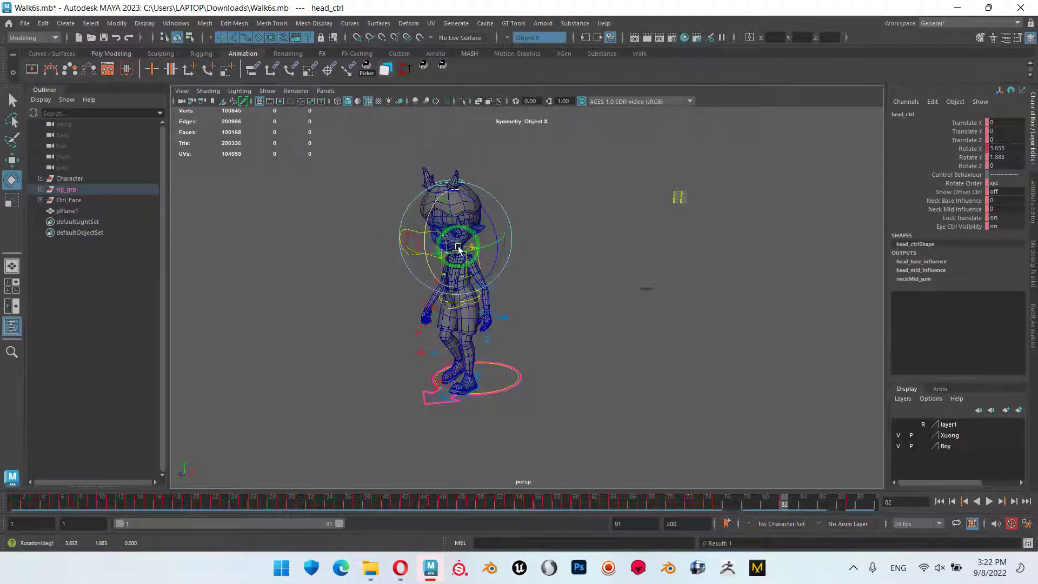
pyautogui.hotkey('shift', 'e')
pyautogui.click(673, 408)
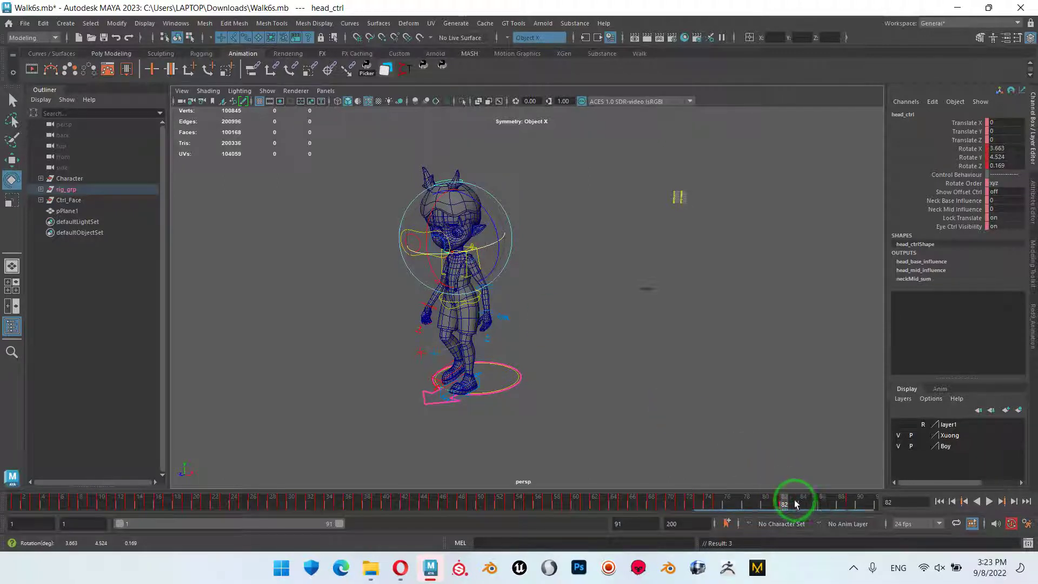
# Tilt the head back at frame 85, then scrub back to about frame 56
pyautogui.moveTo(795, 504); pyautogui.dragTo(815, 504)
pyautogui.click(425, 226)
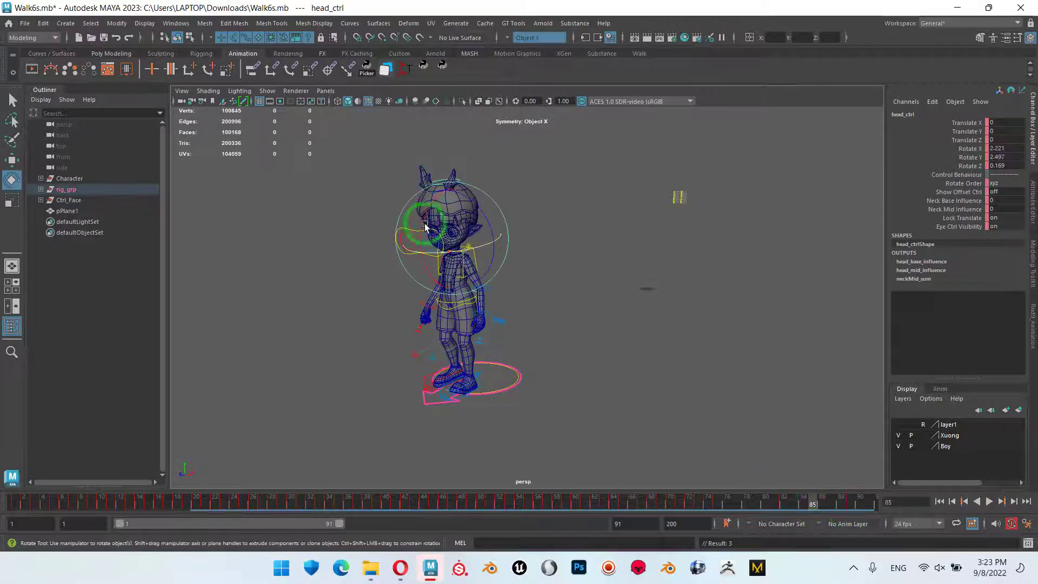
pyautogui.moveTo(425, 226); pyautogui.dragTo(427, 213)
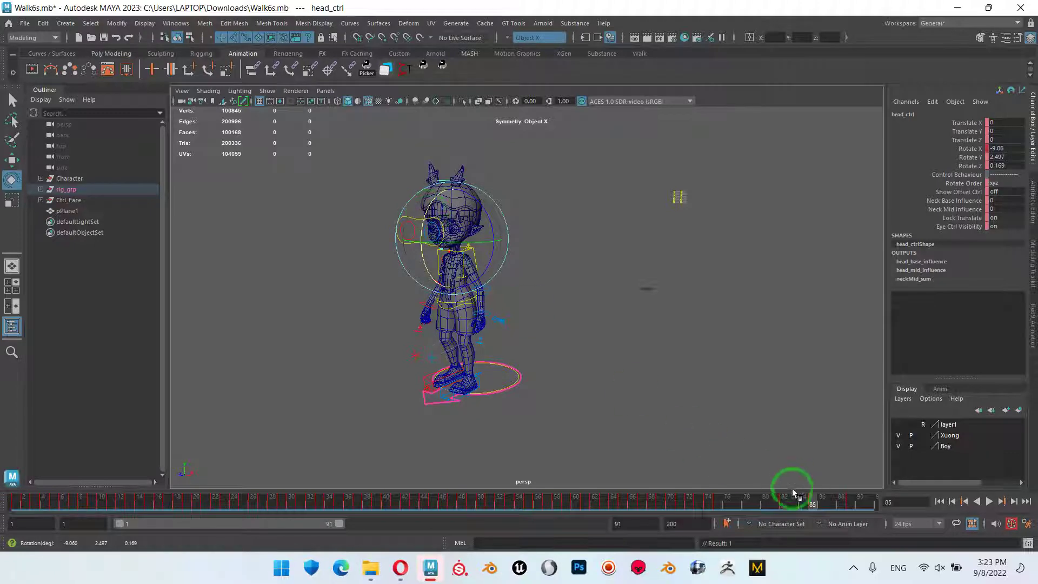
pyautogui.moveTo(821, 505)
pyautogui.mouseDown()
pyautogui.moveTo(857, 503)
pyautogui.moveTo(527, 514)
pyautogui.moveTo(875, 514)
pyautogui.moveTo(747, 512)
pyautogui.moveTo(898, 505)
pyautogui.moveTo(630, 504)
pyautogui.moveTo(876, 502)
pyautogui.moveTo(930, 466)
pyautogui.mouseUp()
# Enlarge the Anim layer panel, go to frame 1 and create AnimLayer1 from the selected head_ctrl
pyautogui.click(938, 388)
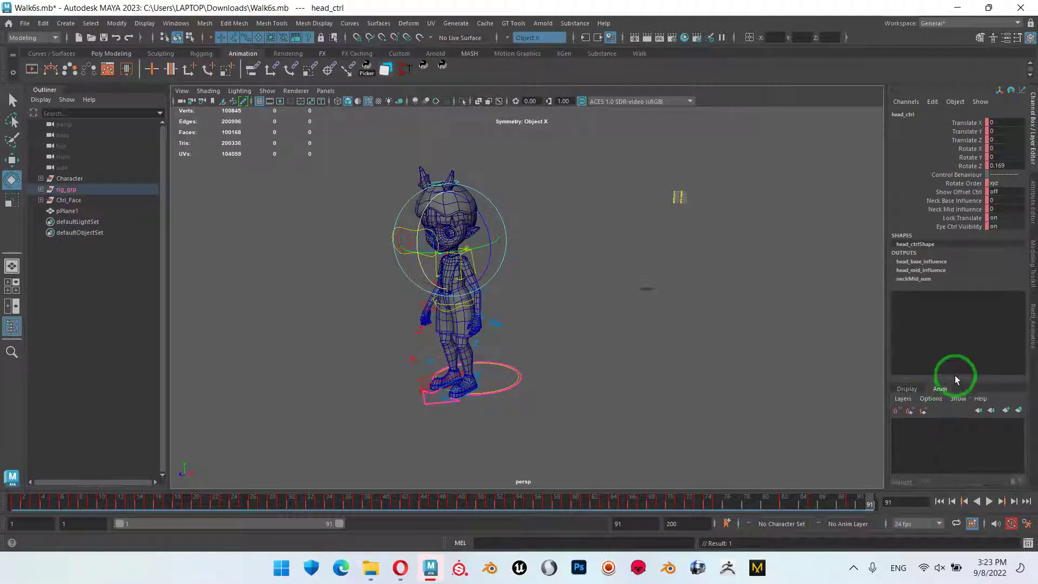
pyautogui.moveTo(959, 378); pyautogui.dragTo(949, 328)
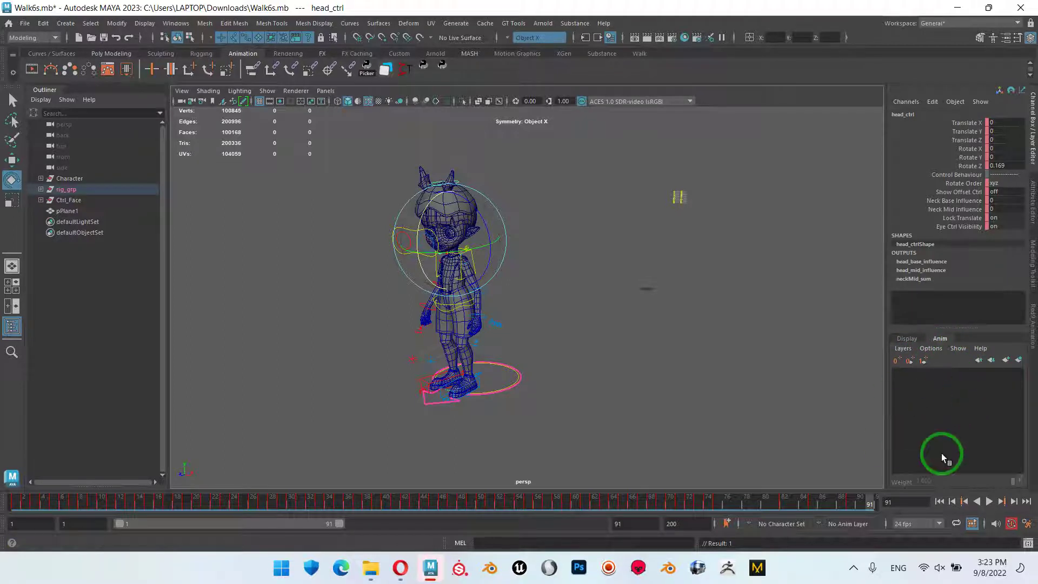
pyautogui.moveTo(546, 381)
pyautogui.keyDown('alt'); pyautogui.mouseDown(button='middle')
pyautogui.moveTo(601, 335)
pyautogui.moveTo(619, 378)
pyautogui.moveTo(613, 353)
pyautogui.mouseUp(button='middle'); pyautogui.keyUp('alt')
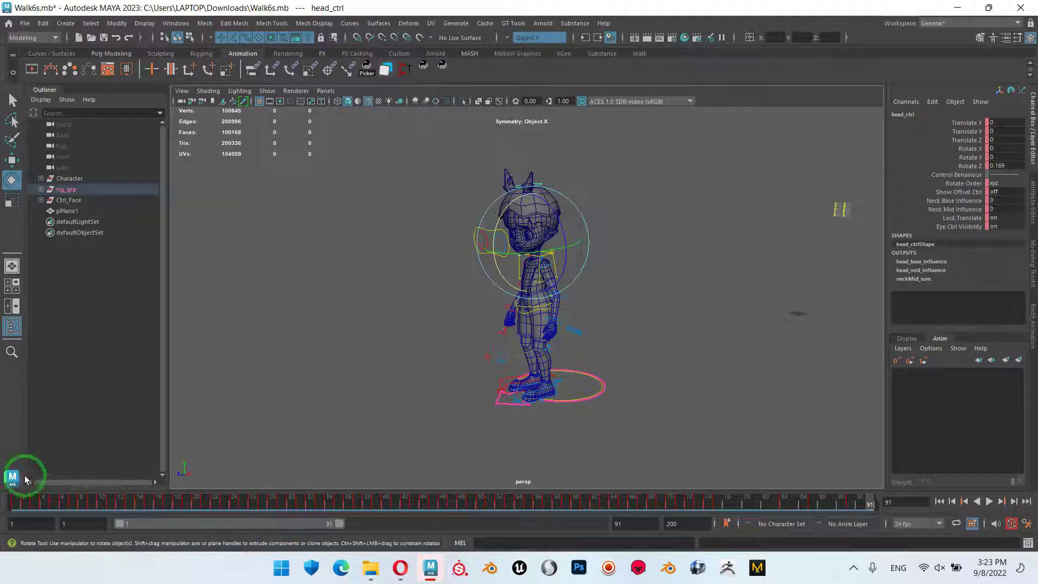
pyautogui.moveTo(36, 502); pyautogui.dragTo(12, 502)
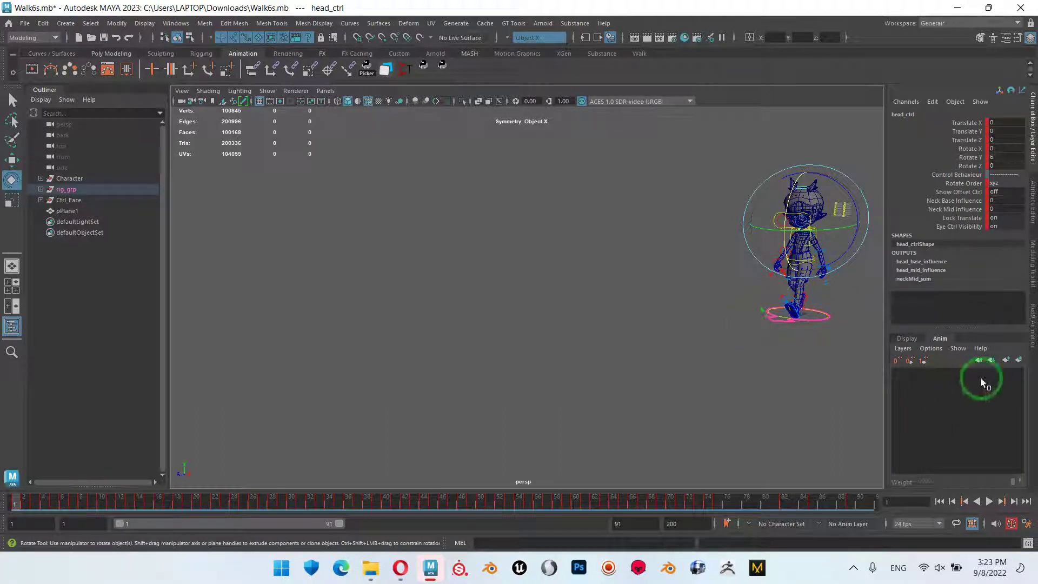
pyautogui.moveTo(827, 278)
pyautogui.keyDown('alt'); pyautogui.mouseDown()
pyautogui.moveTo(739, 289)
pyautogui.moveTo(762, 232)
pyautogui.mouseUp(); pyautogui.keyUp('alt')
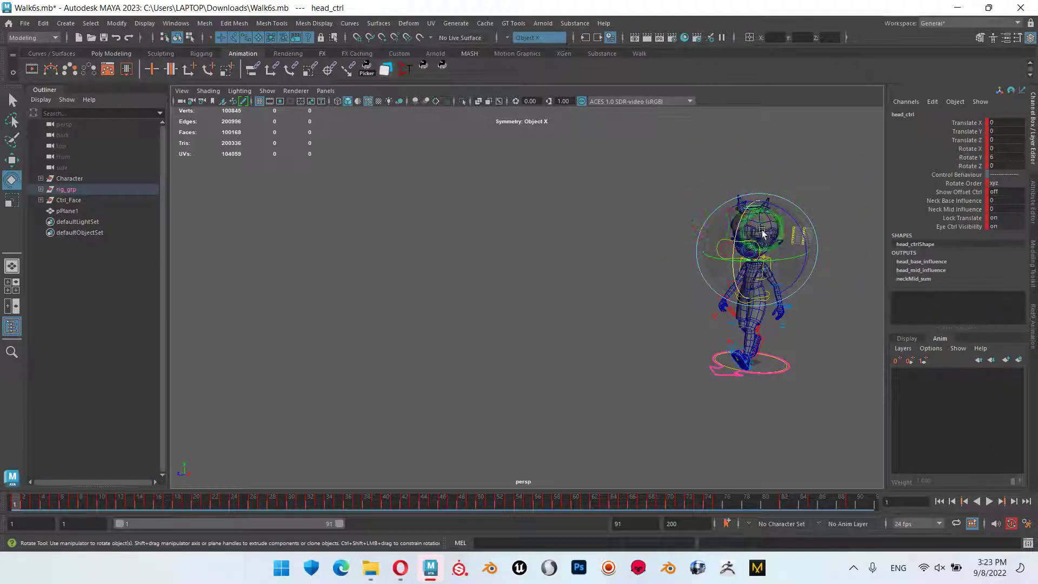
pyautogui.click(1018, 361)
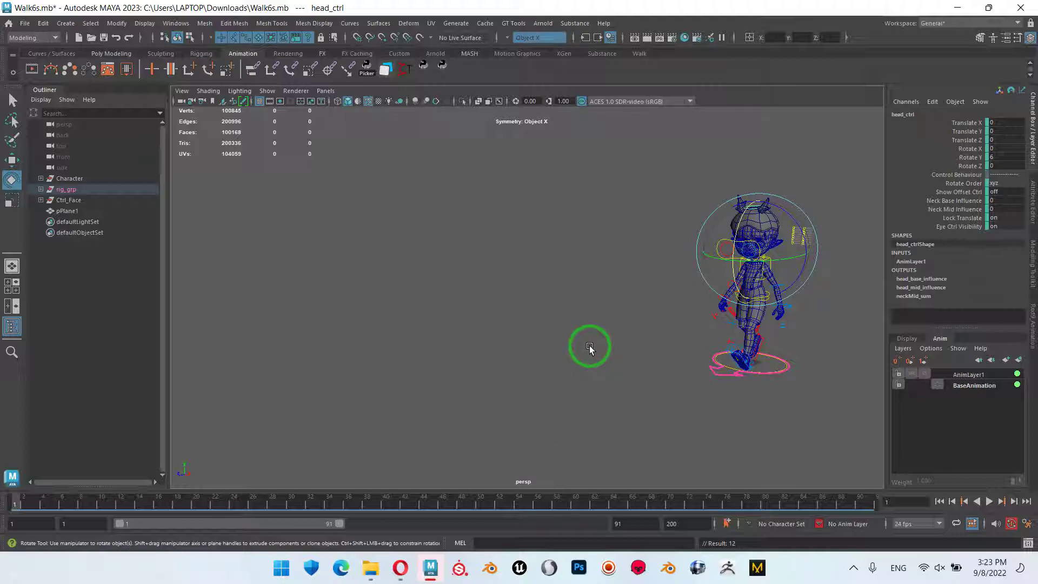
# With AnimLayer1 active, turn head_ctrl sideways at frame 44
pyautogui.moveTo(19, 505)
pyautogui.mouseDown()
pyautogui.moveTo(320, 505)
pyautogui.moveTo(306, 505)
pyautogui.mouseUp()
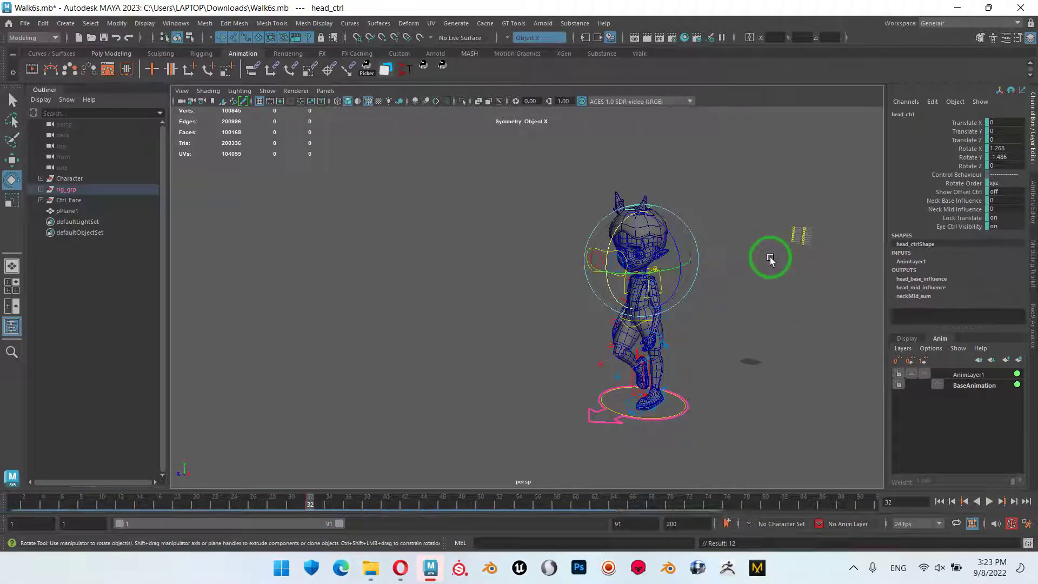
pyautogui.click(981, 373)
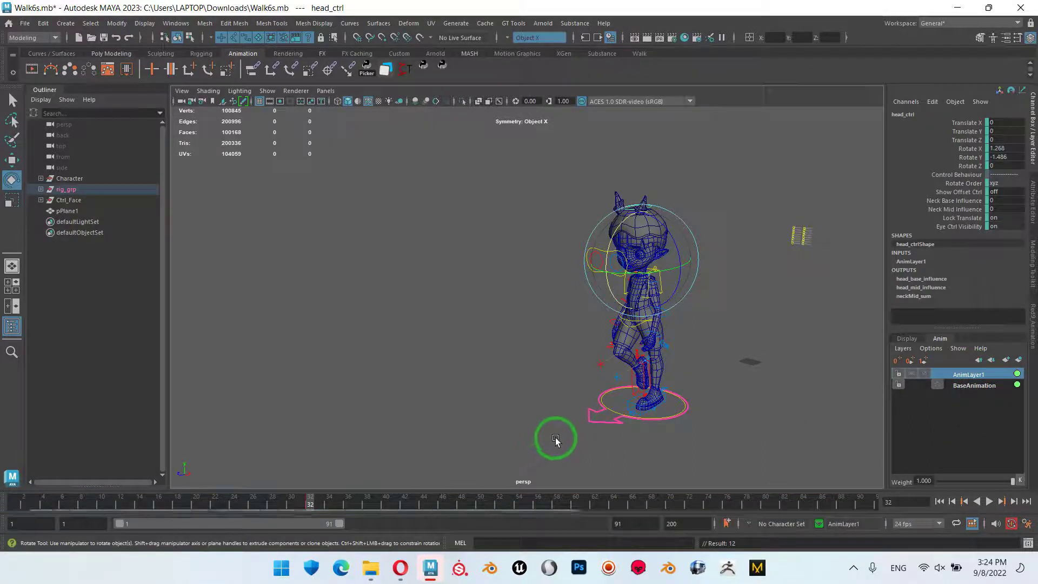
pyautogui.hotkey('alt', 'v')
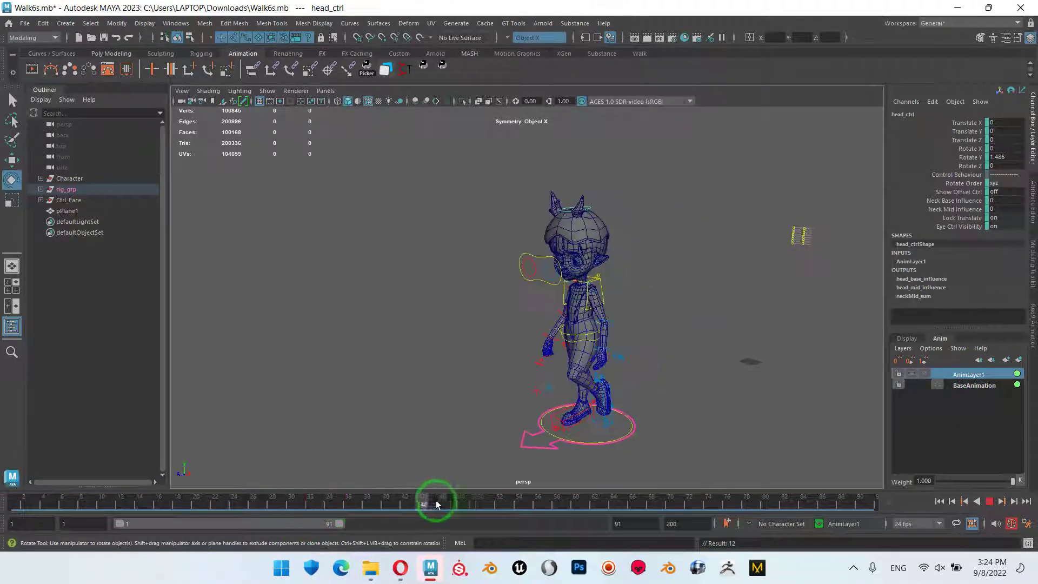
pyautogui.click(420, 501)
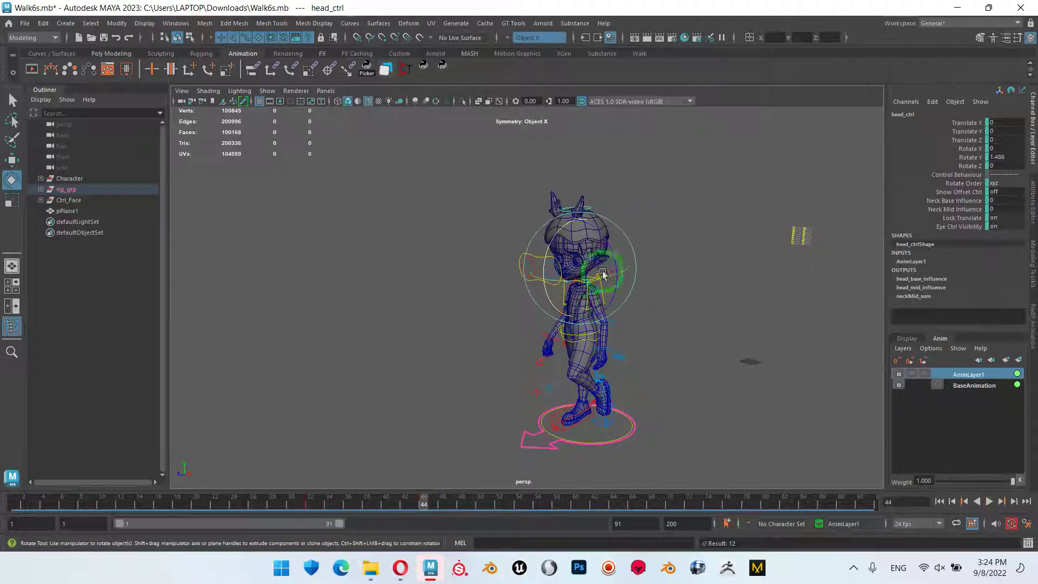
pyautogui.moveTo(596, 281); pyautogui.dragTo(591, 440)
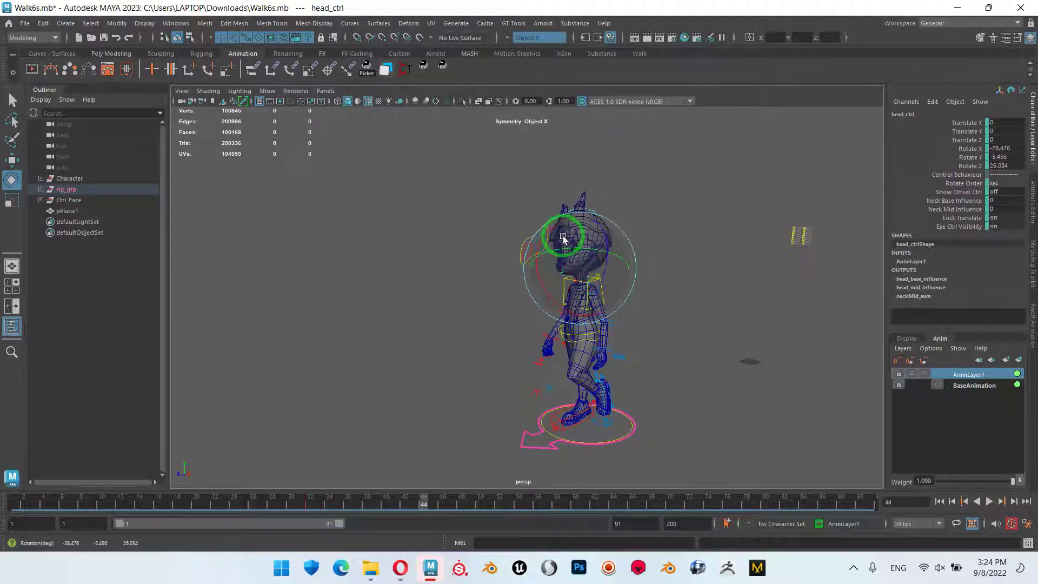
# Swing head_ctrl the other way at frame 56
pyautogui.moveTo(433, 502)
pyautogui.mouseDown()
pyautogui.moveTo(306, 496)
pyautogui.moveTo(440, 496)
pyautogui.moveTo(257, 498)
pyautogui.moveTo(537, 498)
pyautogui.mouseUp()
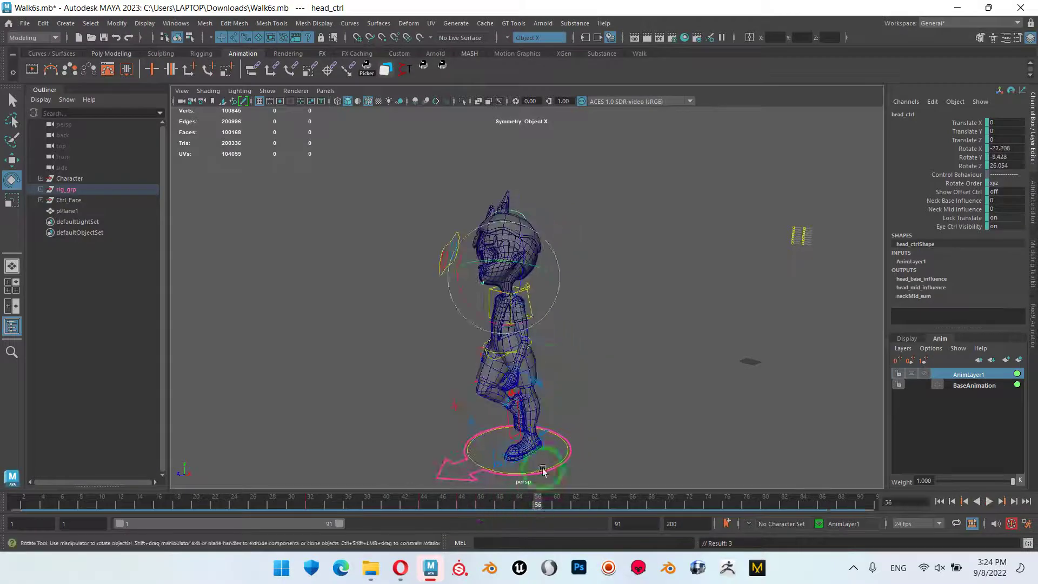
pyautogui.click(507, 290)
pyautogui.moveTo(506, 289)
pyautogui.mouseDown()
pyautogui.moveTo(486, 255)
pyautogui.moveTo(494, 297)
pyautogui.moveTo(630, 463)
pyautogui.mouseUp()
# Scrub back through the timeline and play the walk to review the head motion
pyautogui.moveTo(537, 498)
pyautogui.mouseDown()
pyautogui.moveTo(262, 509)
pyautogui.moveTo(634, 505)
pyautogui.moveTo(3, 516)
pyautogui.mouseUp()
pyautogui.press('space')
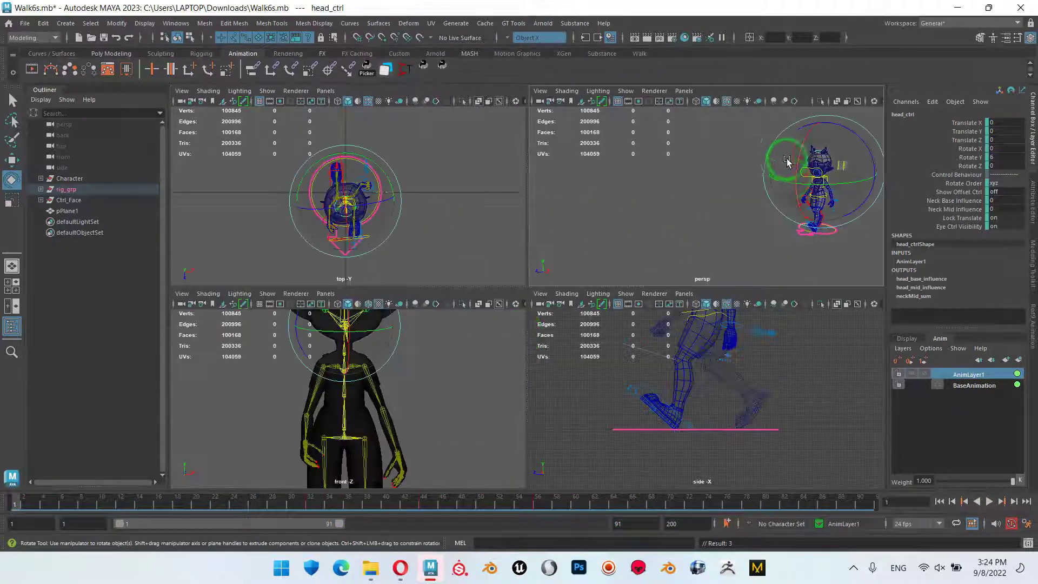
pyautogui.press('space')
pyautogui.click(990, 501)
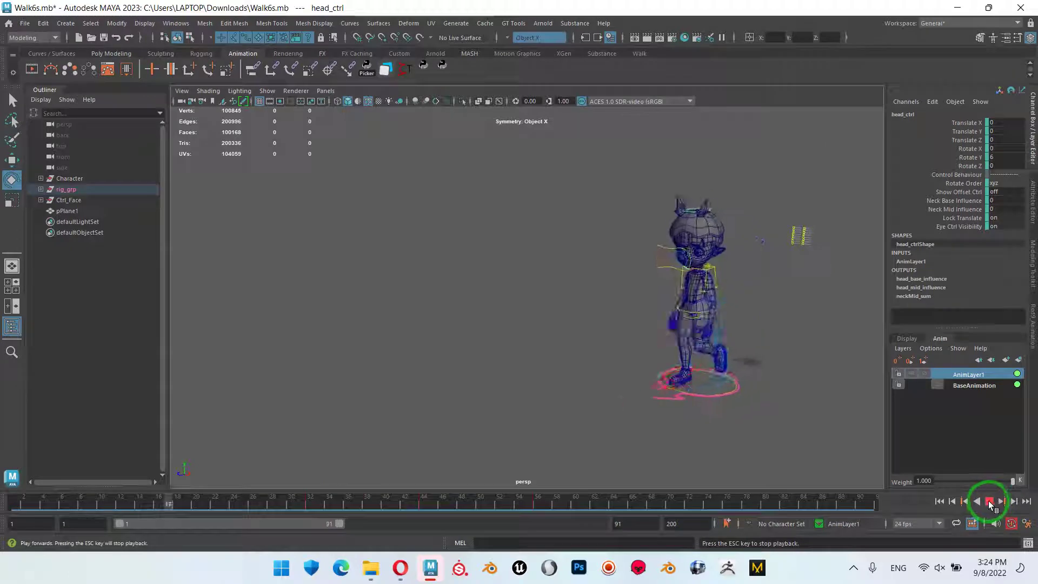